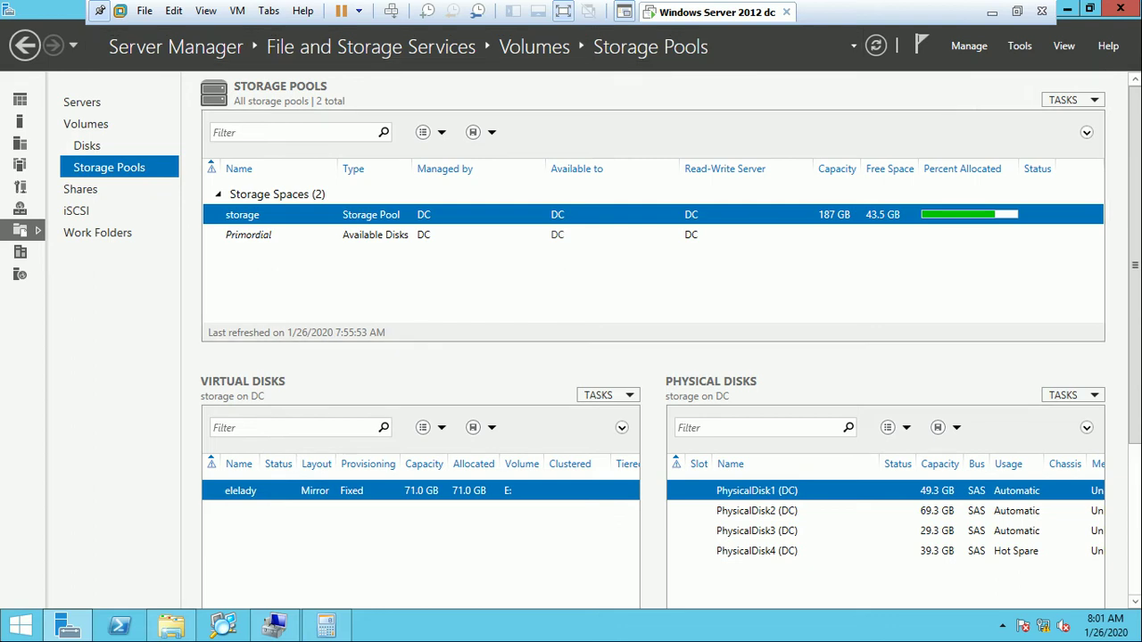
Exit and re-enter VMware full screen, then bring Disk Management forward showing the 119.88 GB Disk 6.
key(ctrl+alt+Return)
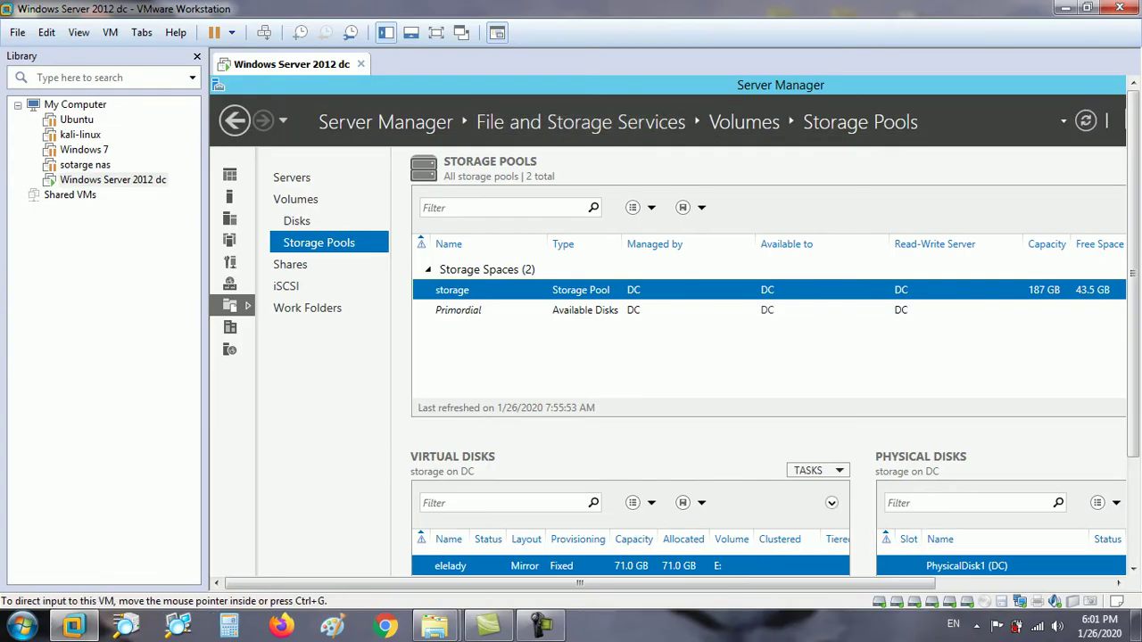
click(435, 32)
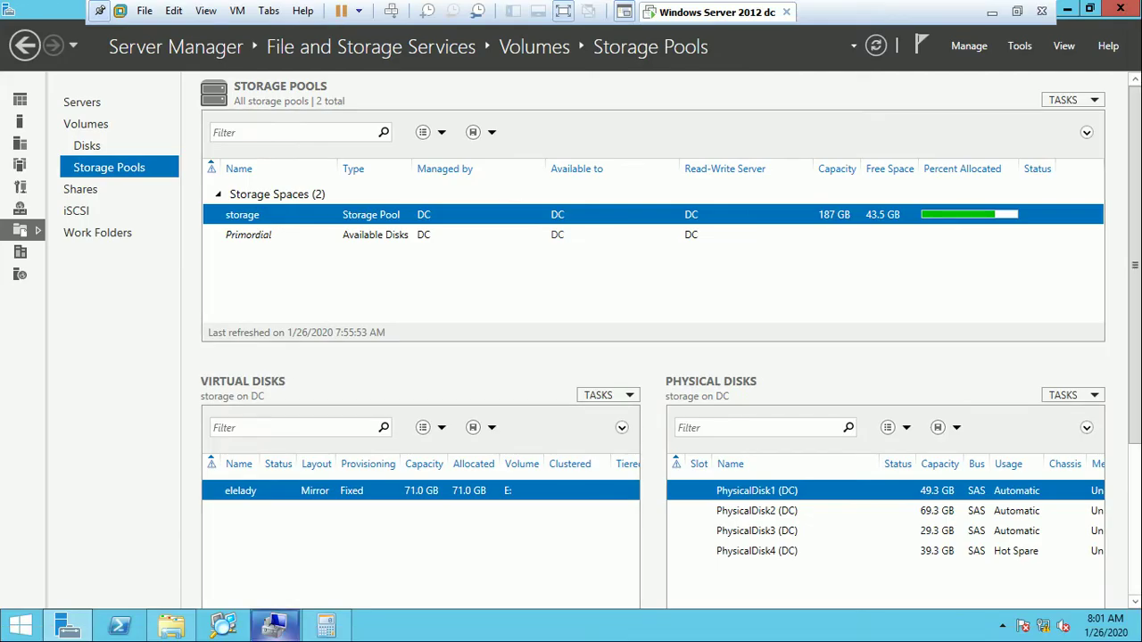
click(274, 624)
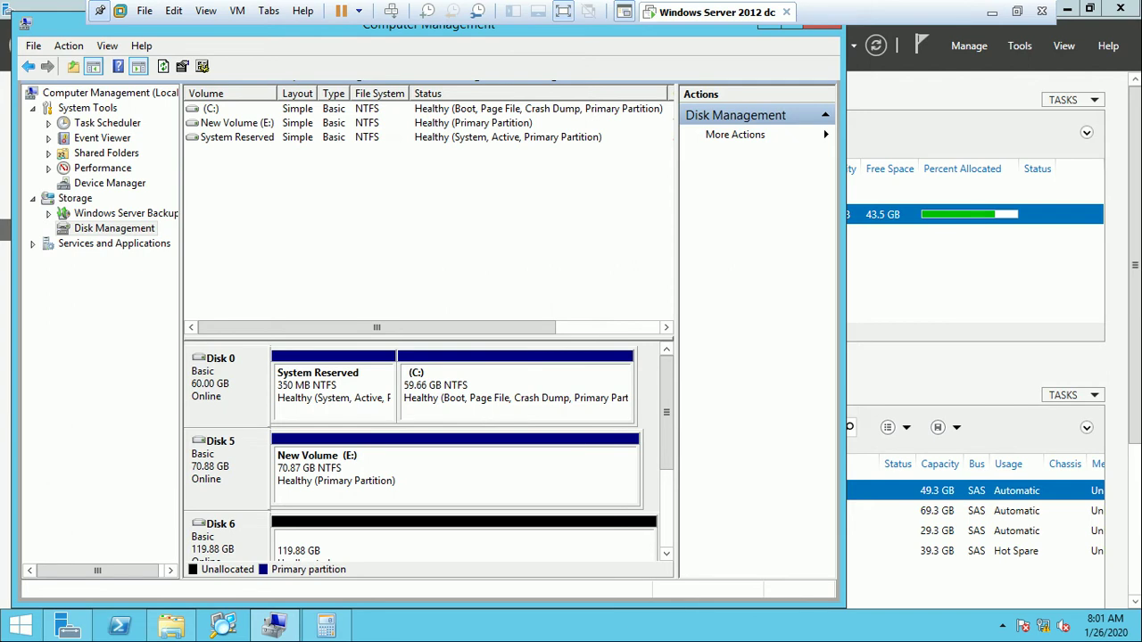
Inspect Disk 6's 119.88 GB unallocated space, then close Computer Management.
click(464, 544)
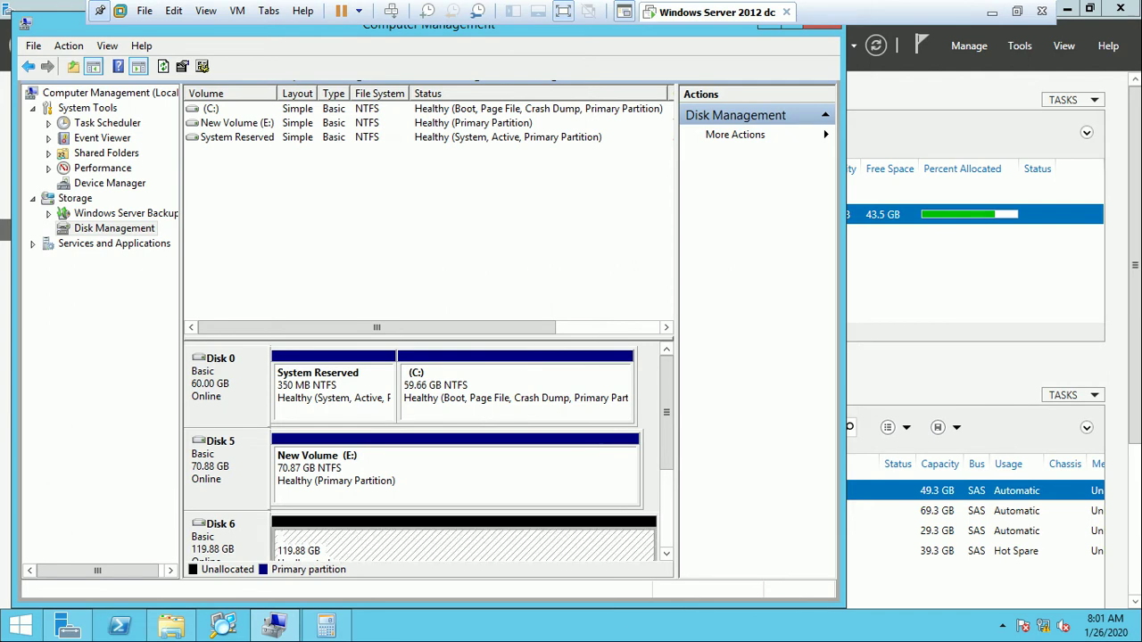
click(666, 553)
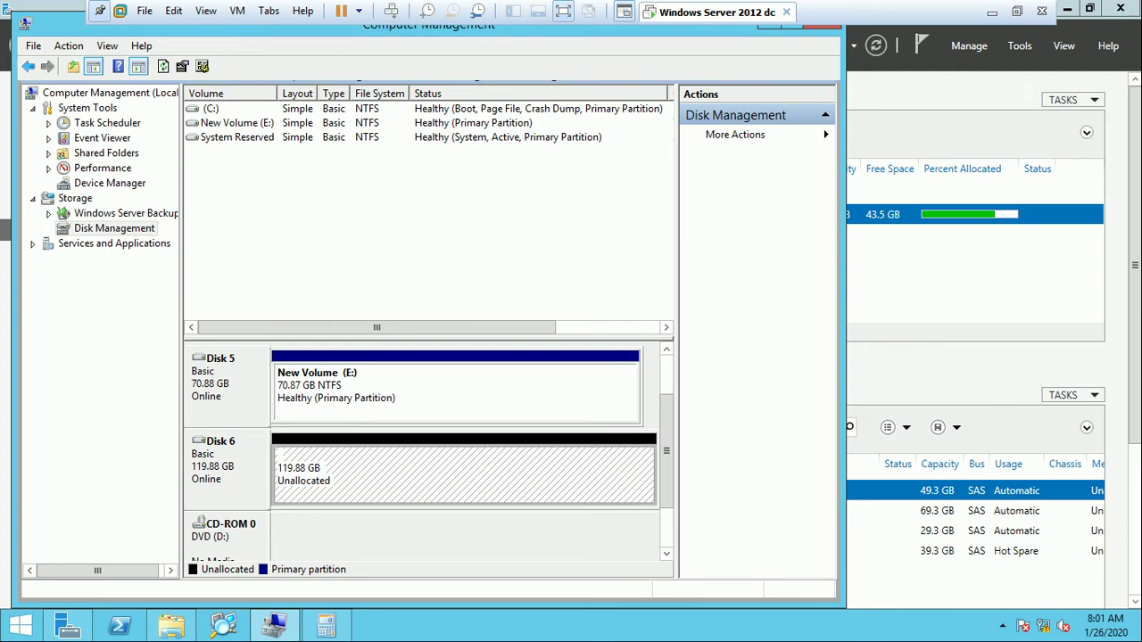
drag(85, 29, 100, 64)
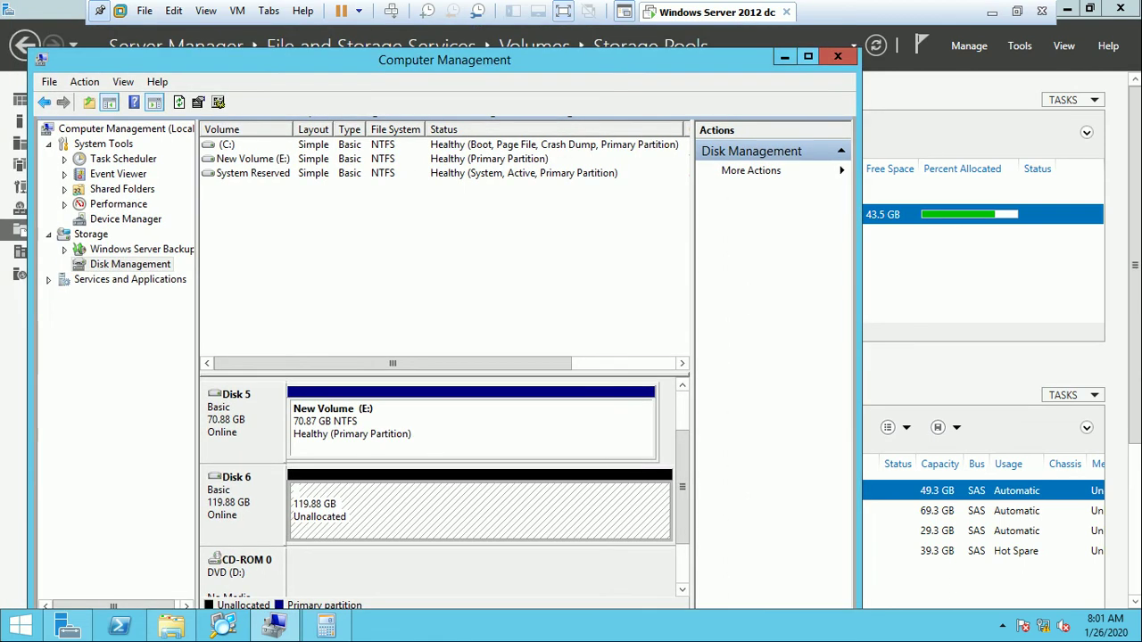
click(838, 57)
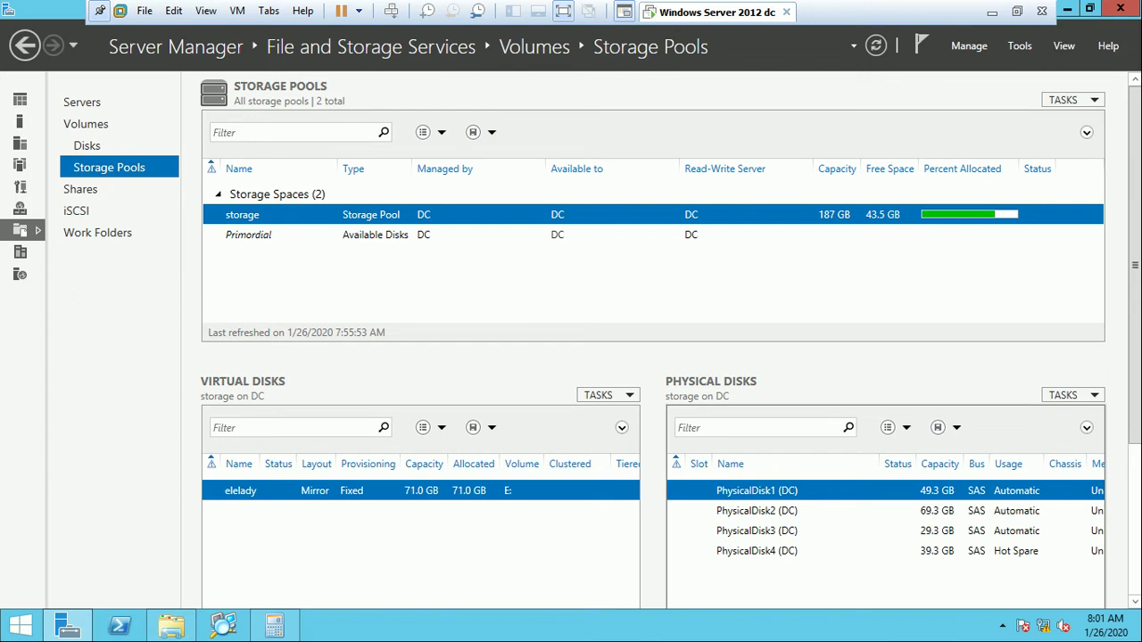
Check Primordial for PhysicalDisk6, then return to the storage pool's Physical Disks tasks.
click(248, 235)
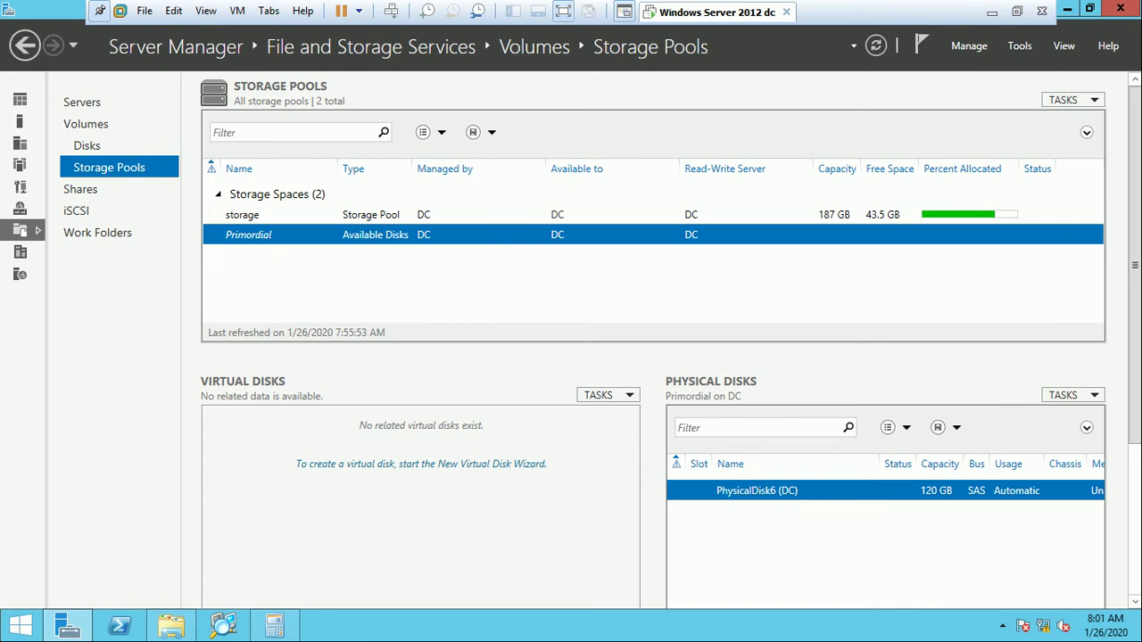
click(242, 214)
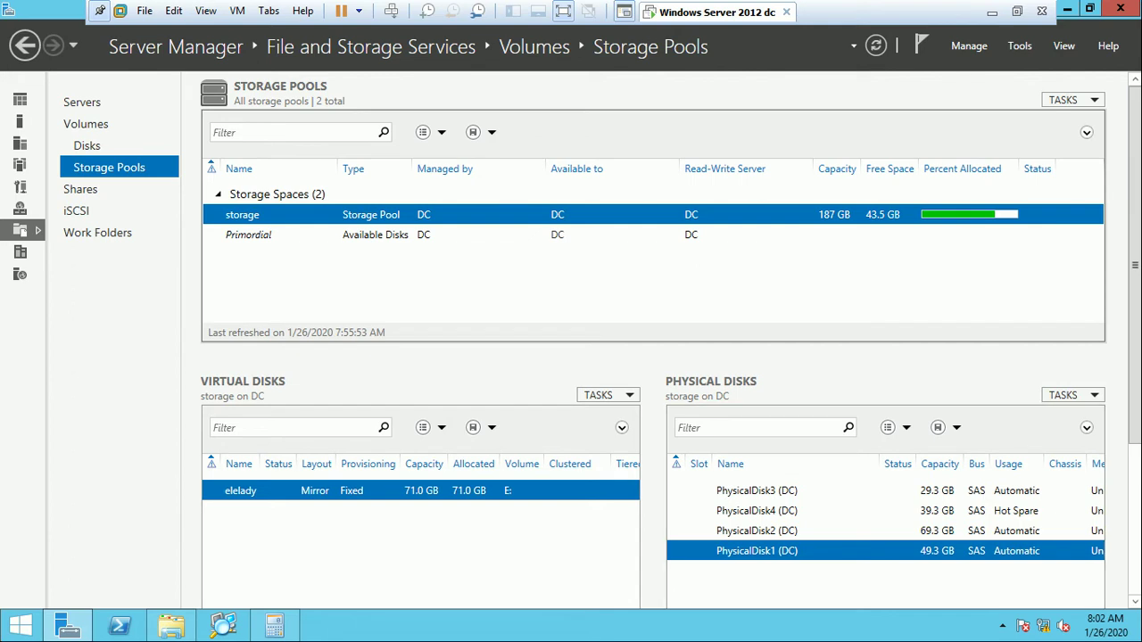
click(1071, 394)
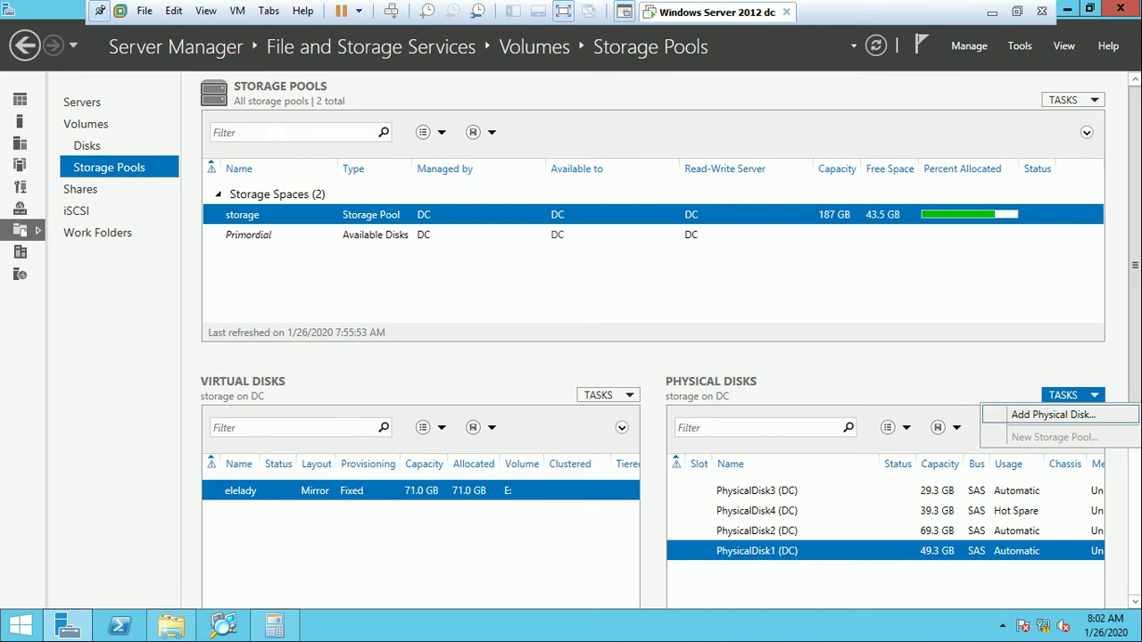
Add the 119 GB PhysicalDisk6 to the storage pool, raising capacity to 306 GB.
click(1053, 414)
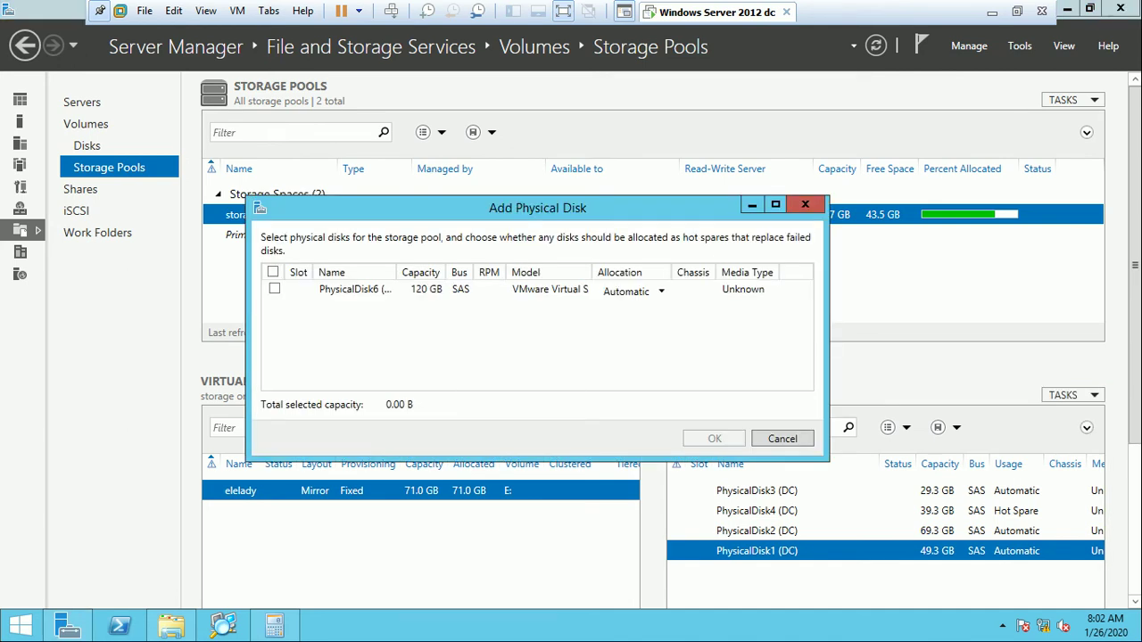
click(274, 289)
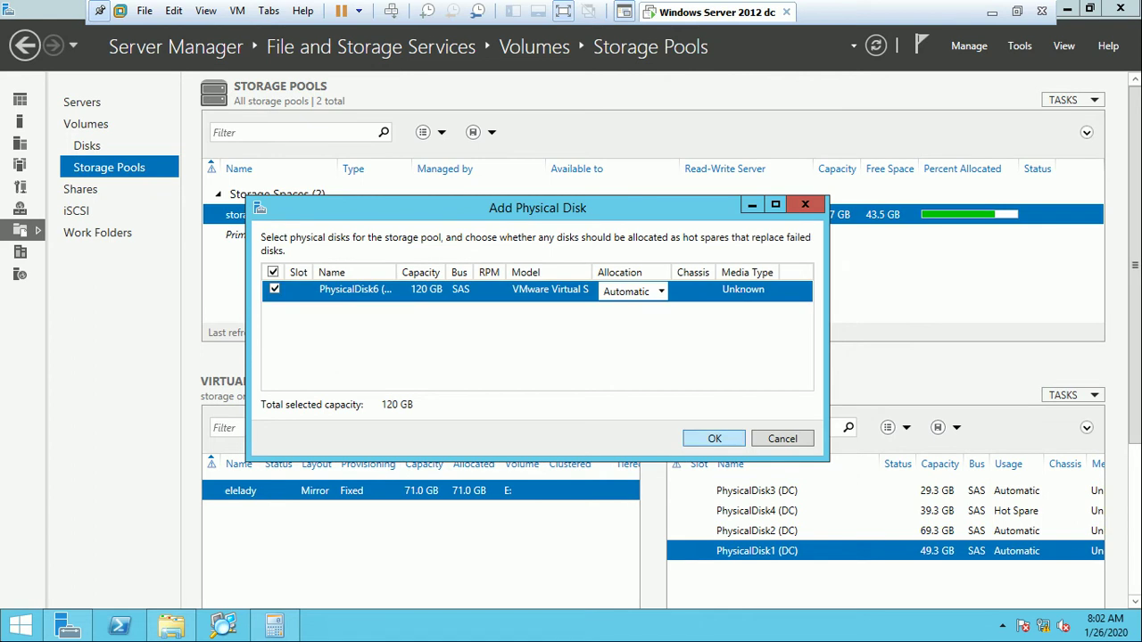
click(714, 438)
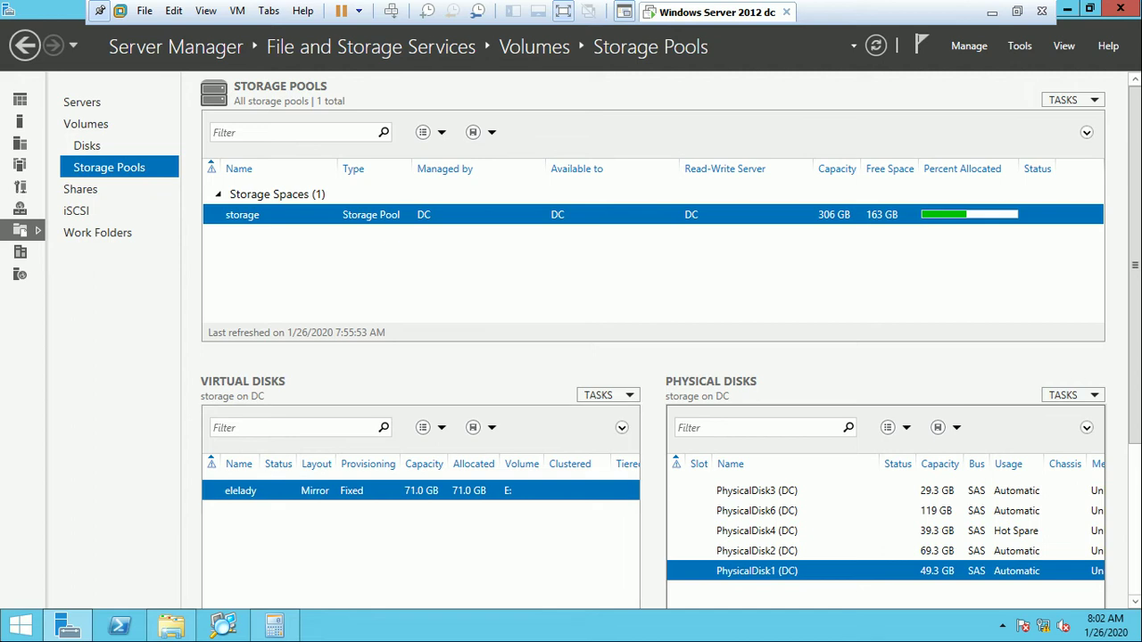
click(757, 511)
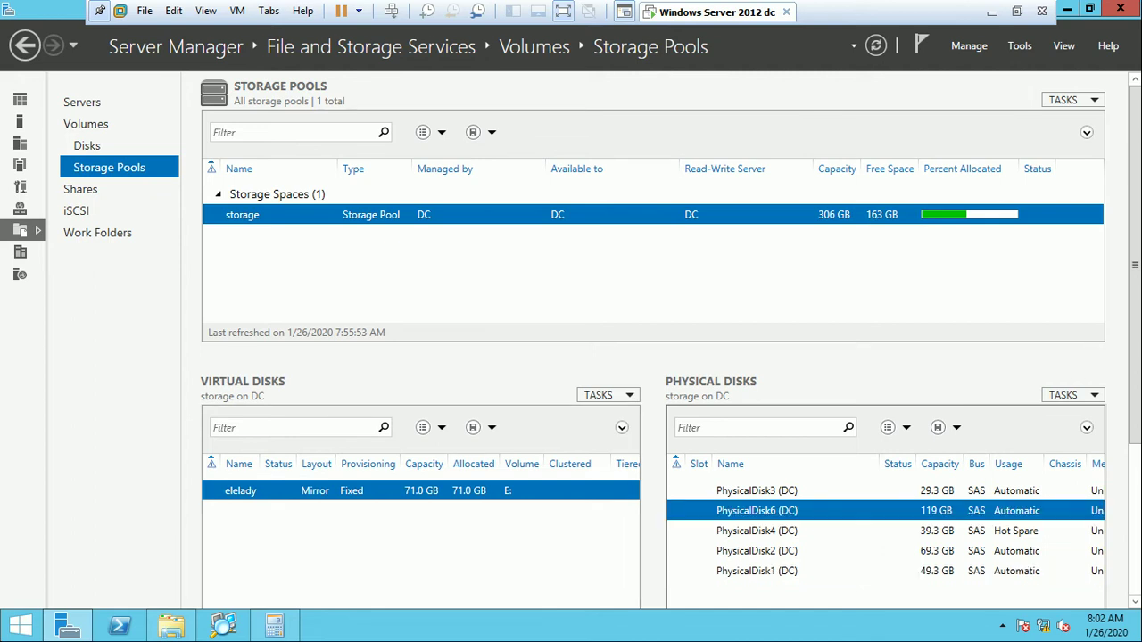
Remove PhysicalDisk6 from the pool, acknowledge the repair notice, and go to the Disks page.
right_click(781, 510)
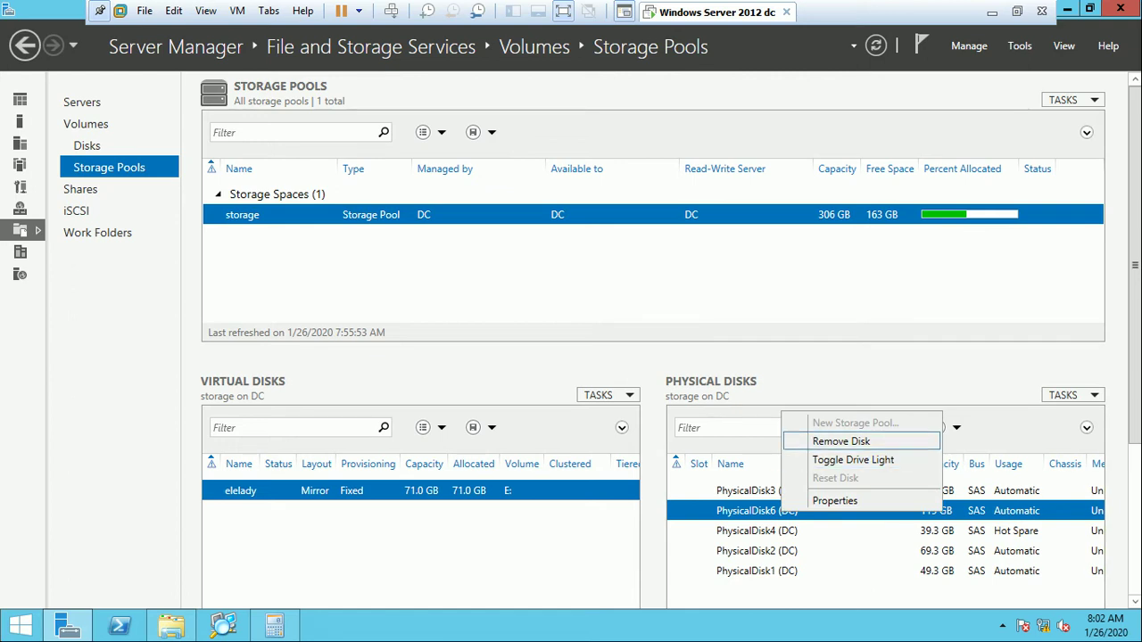
click(841, 441)
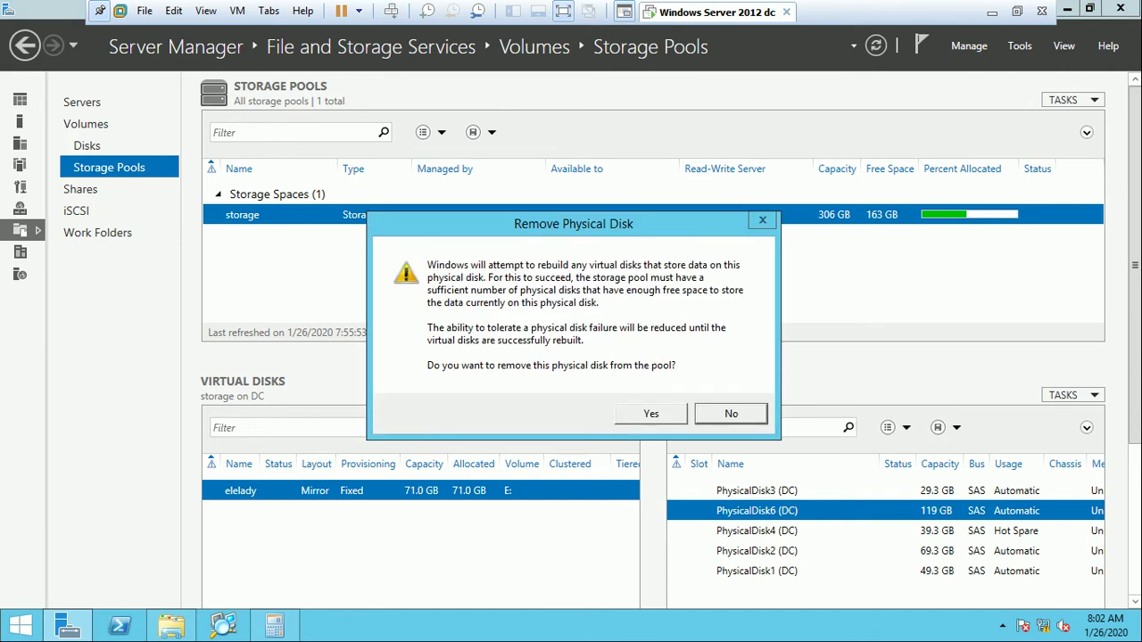
key(Left)
key(Return)
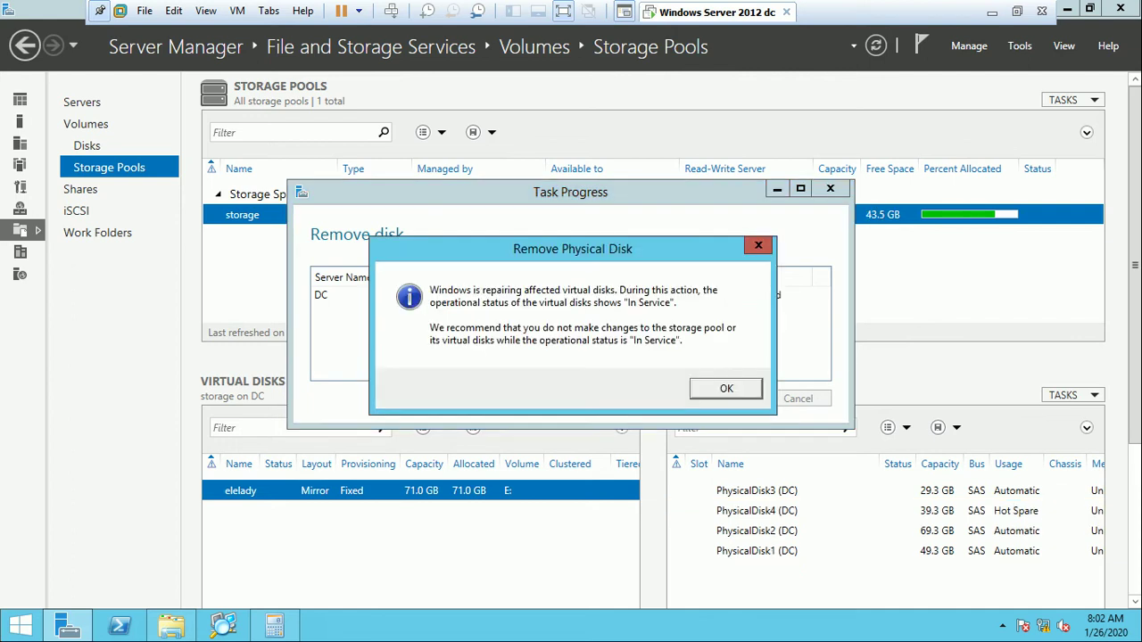
key(Return)
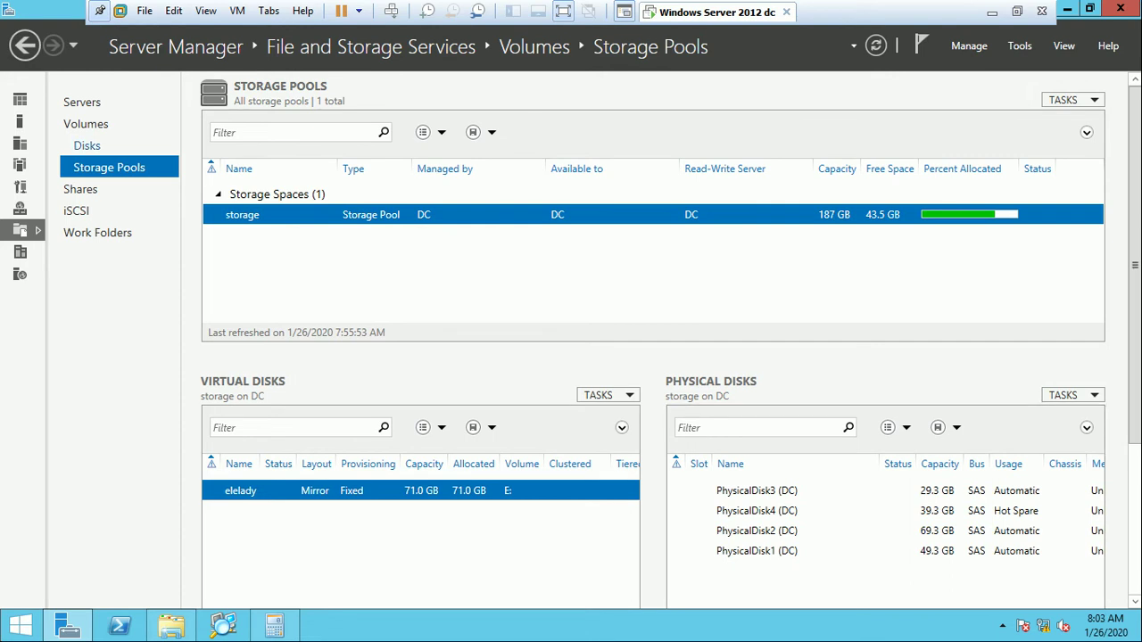
click(86, 146)
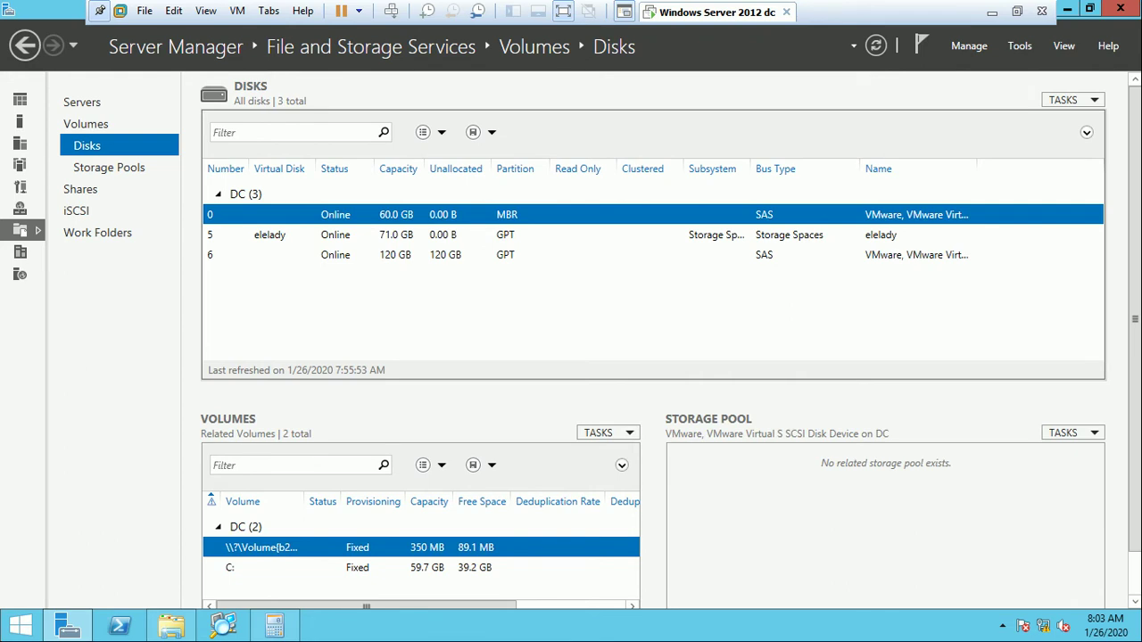
Review the details of disk 5 and disk 6, then return to Storage Pools.
click(357, 234)
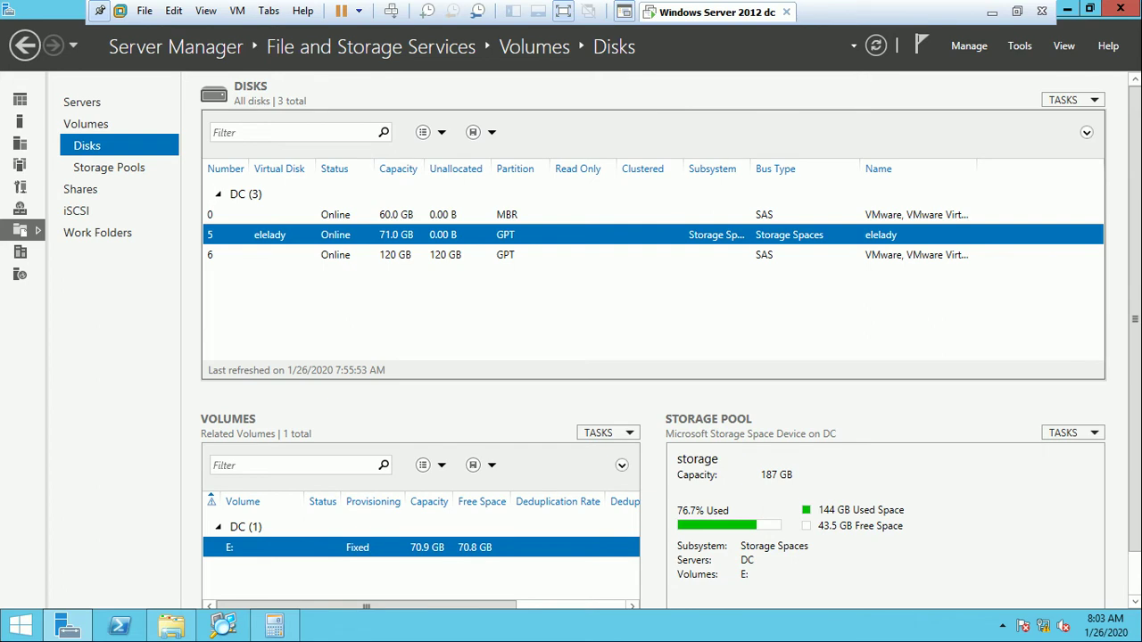
click(357, 254)
click(357, 235)
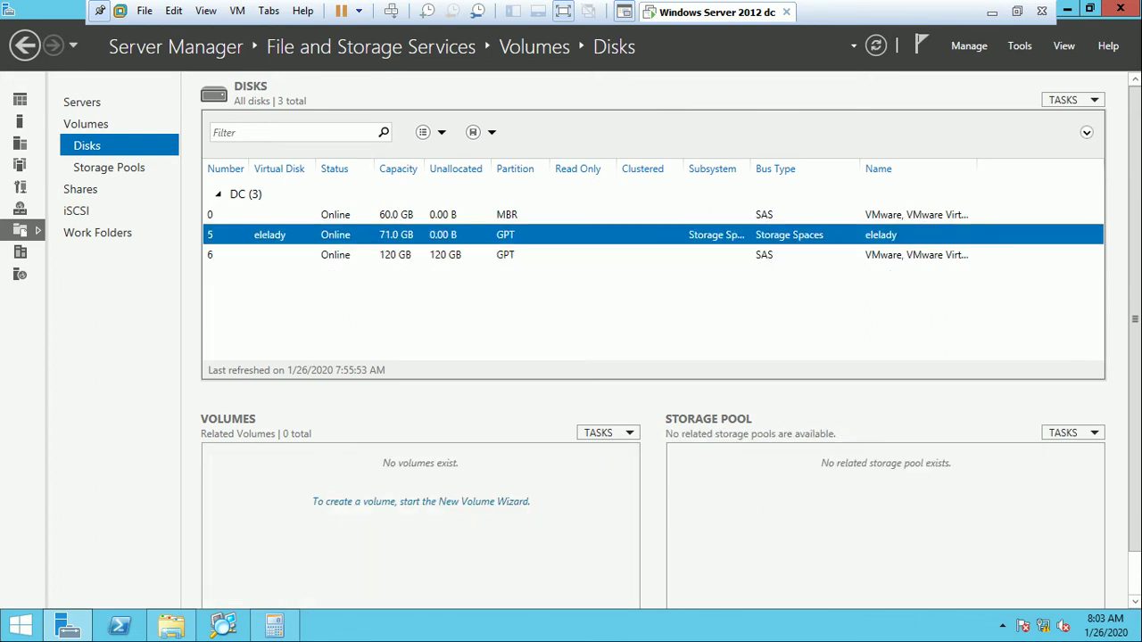
click(109, 167)
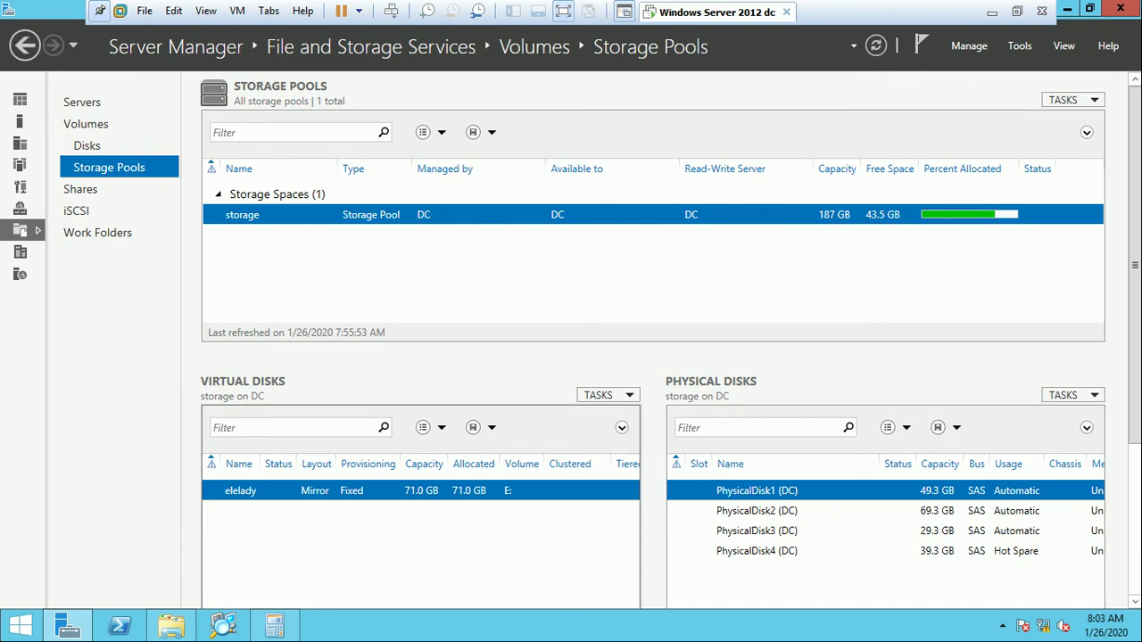
Bring up the elelady virtual disk's actions, back out unchanged, and open the Storage Pools tasks.
key(shift+F10)
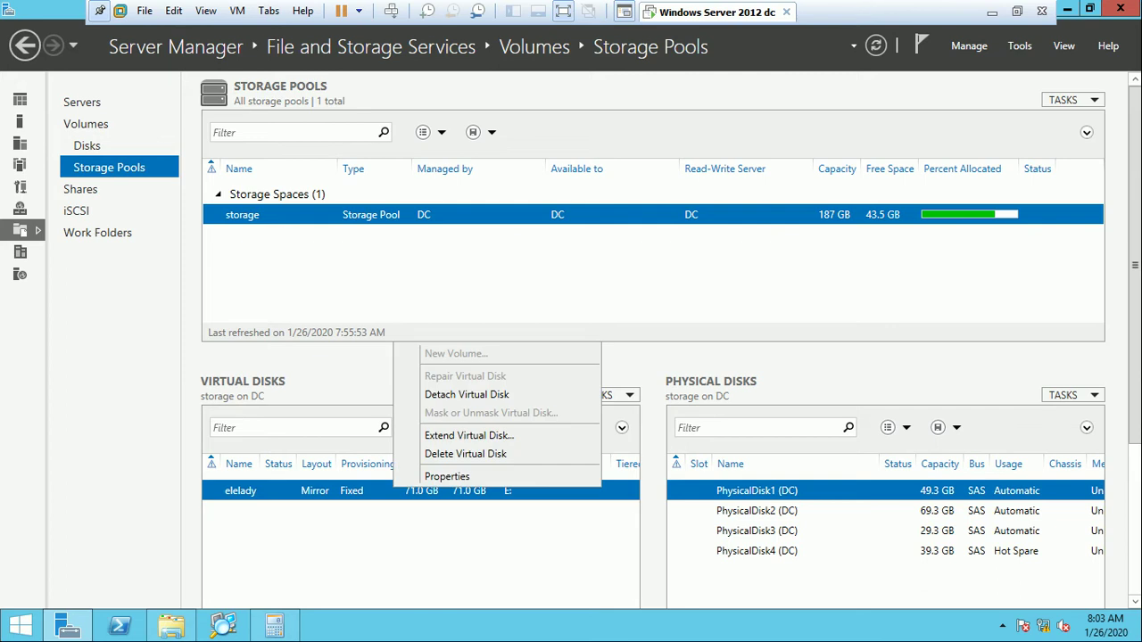
key(Up)
key(Up)
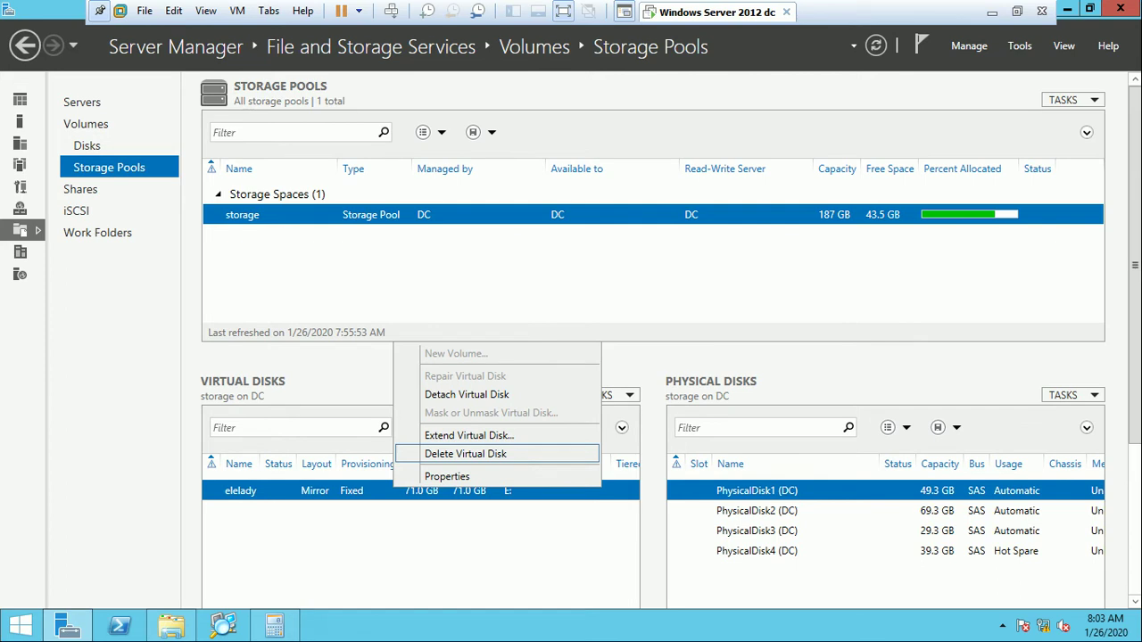
key(Escape)
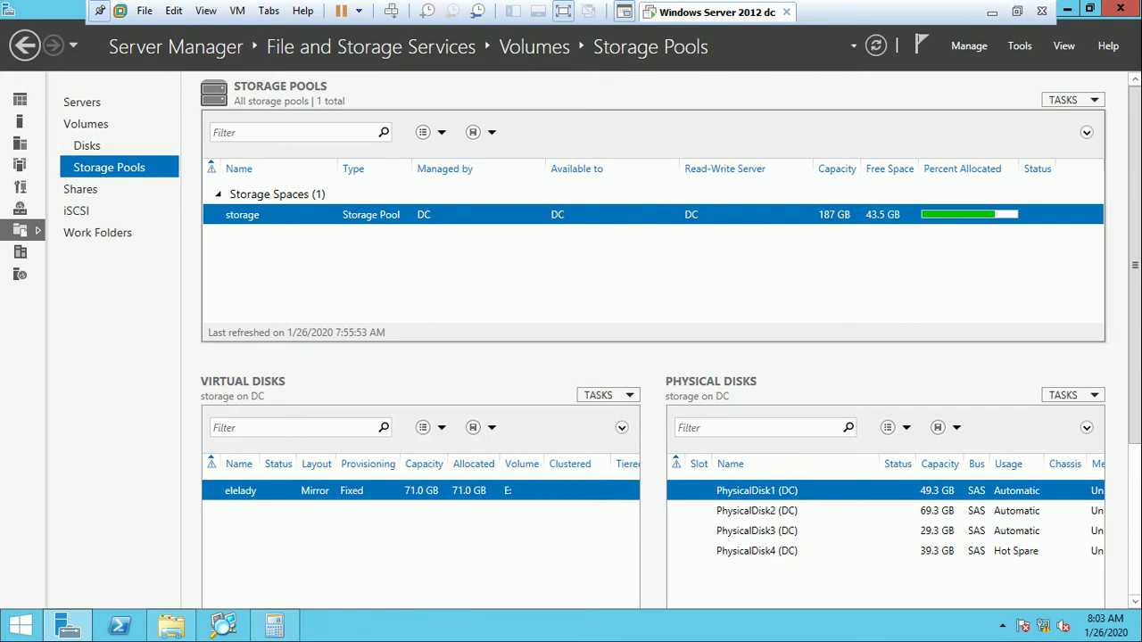
click(1071, 99)
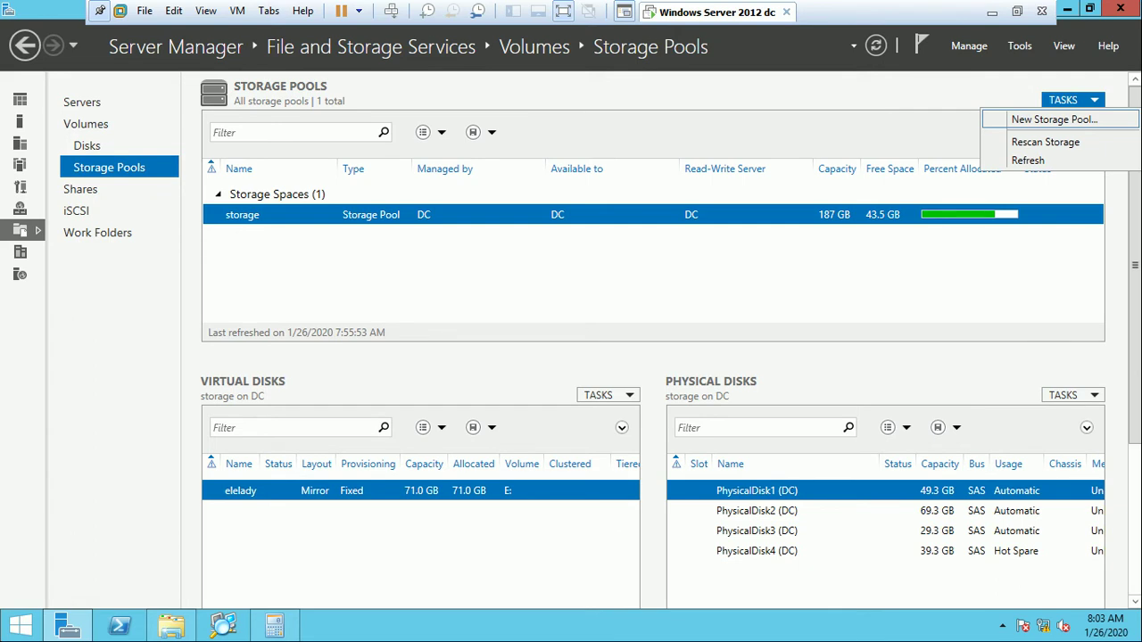
Start a new storage pool named 'hany', then cancel the wizard since no disks are available.
click(1053, 119)
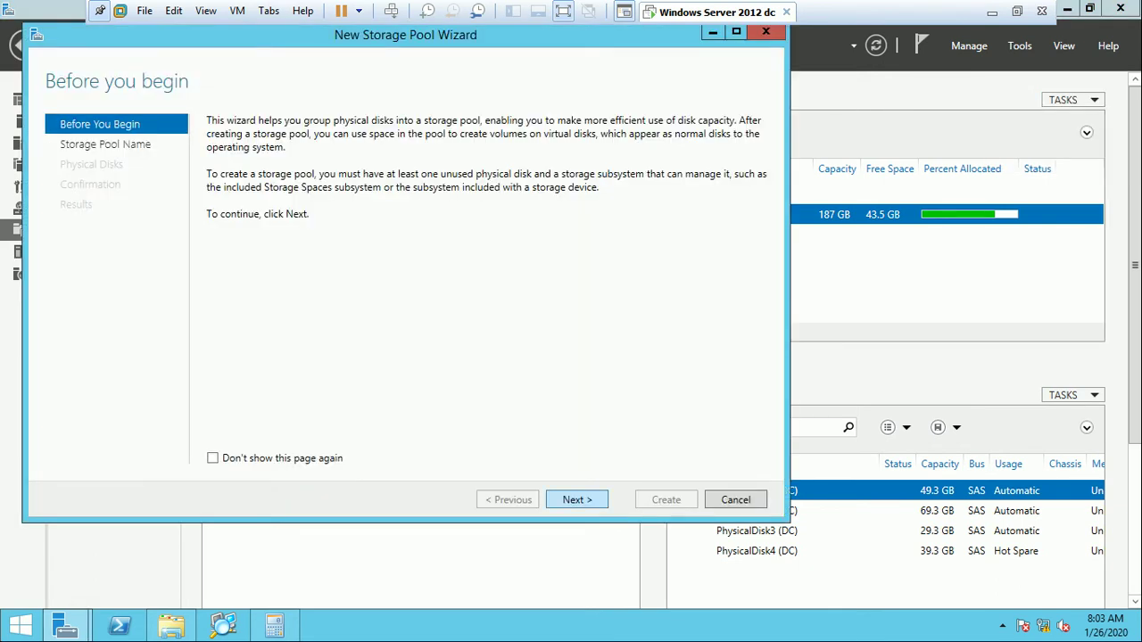
key(Return)
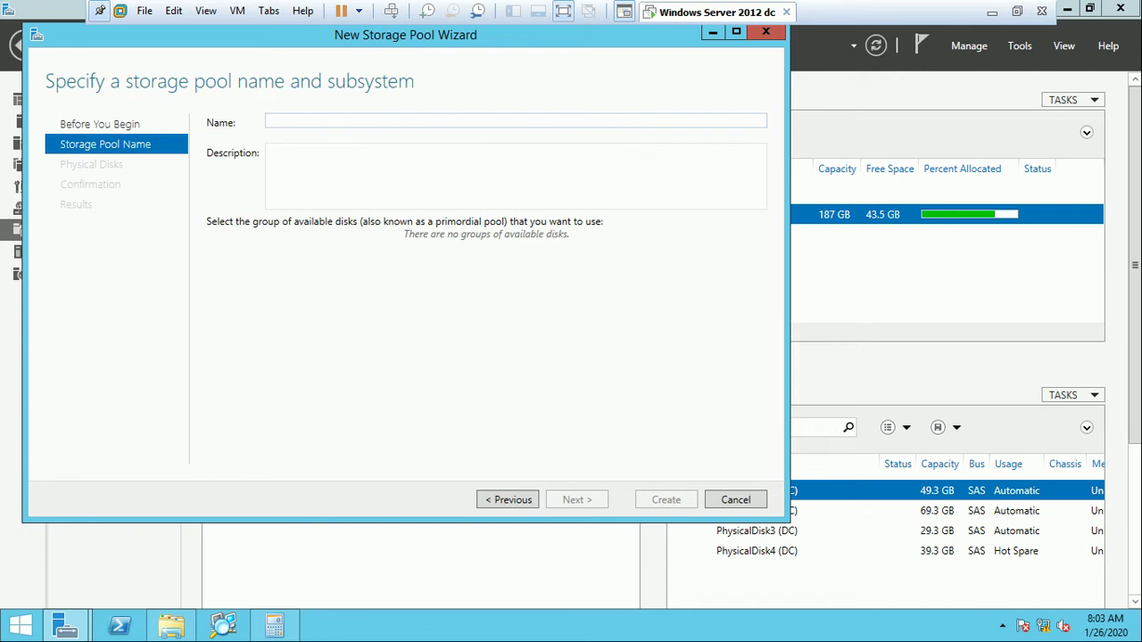
text(hany)
click(268, 152)
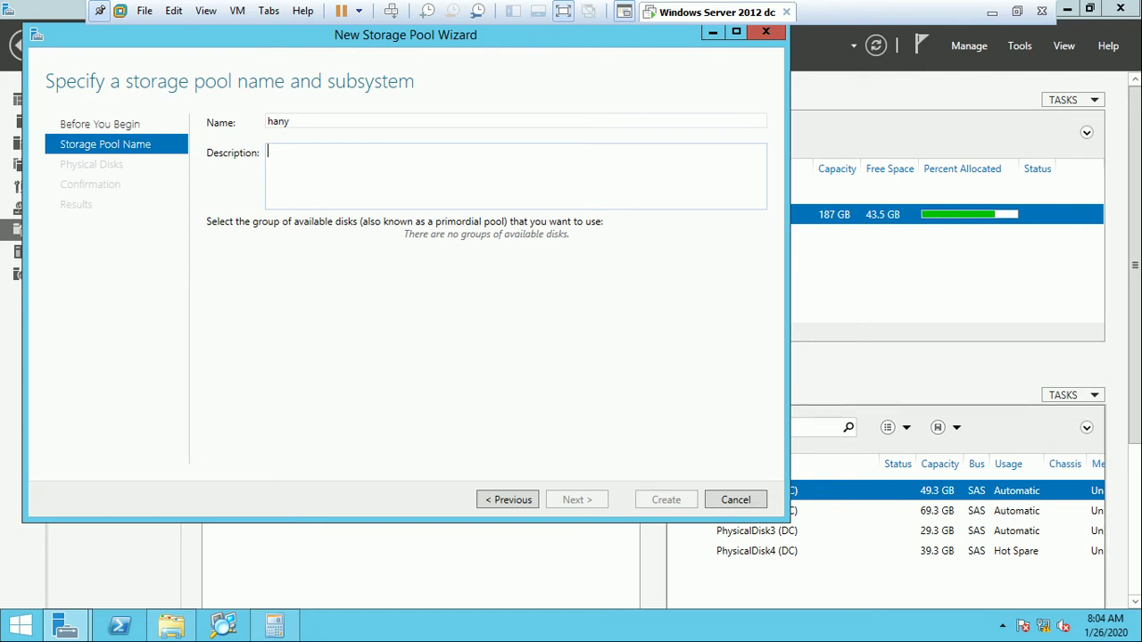
key(Escape)
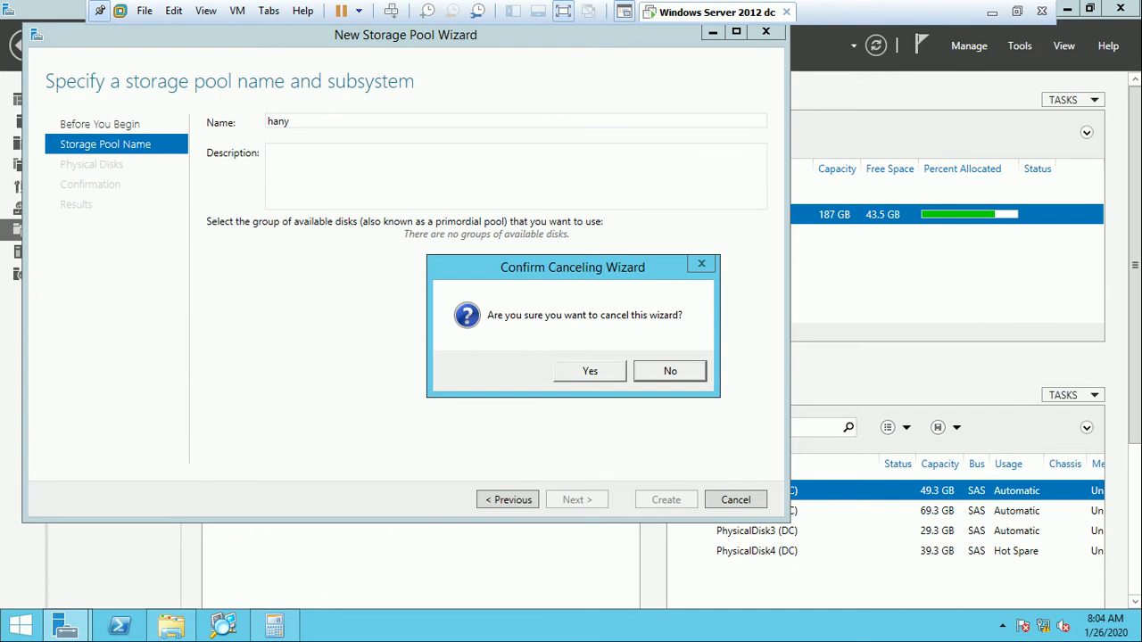
key(y)
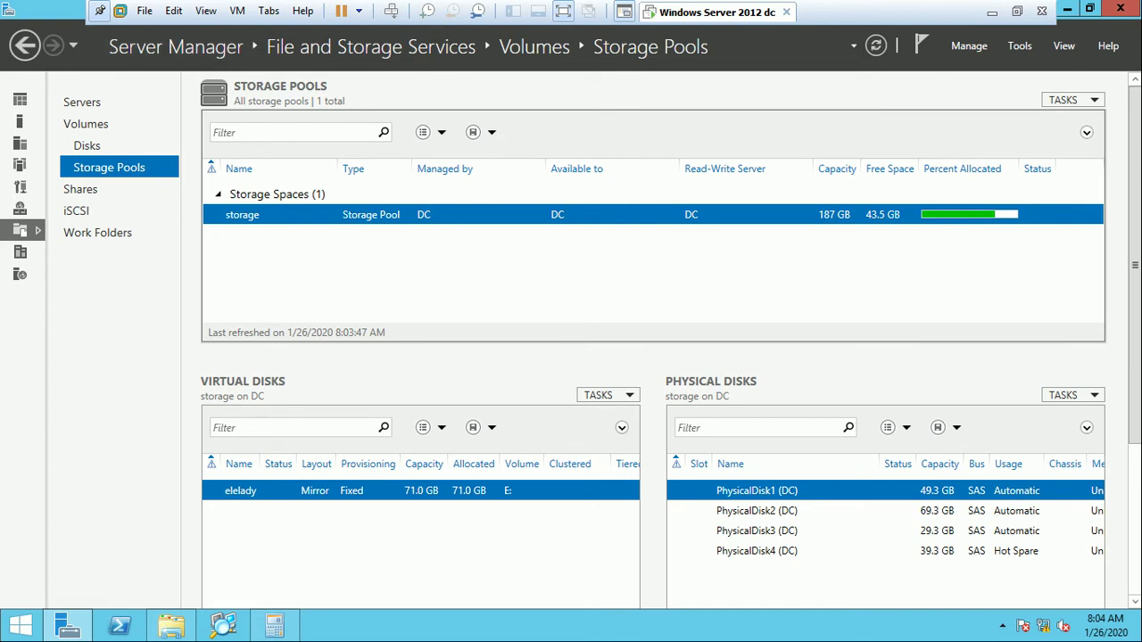
Exit VMware full screen, release input, and return to full screen.
key(ctrl+alt+Return)
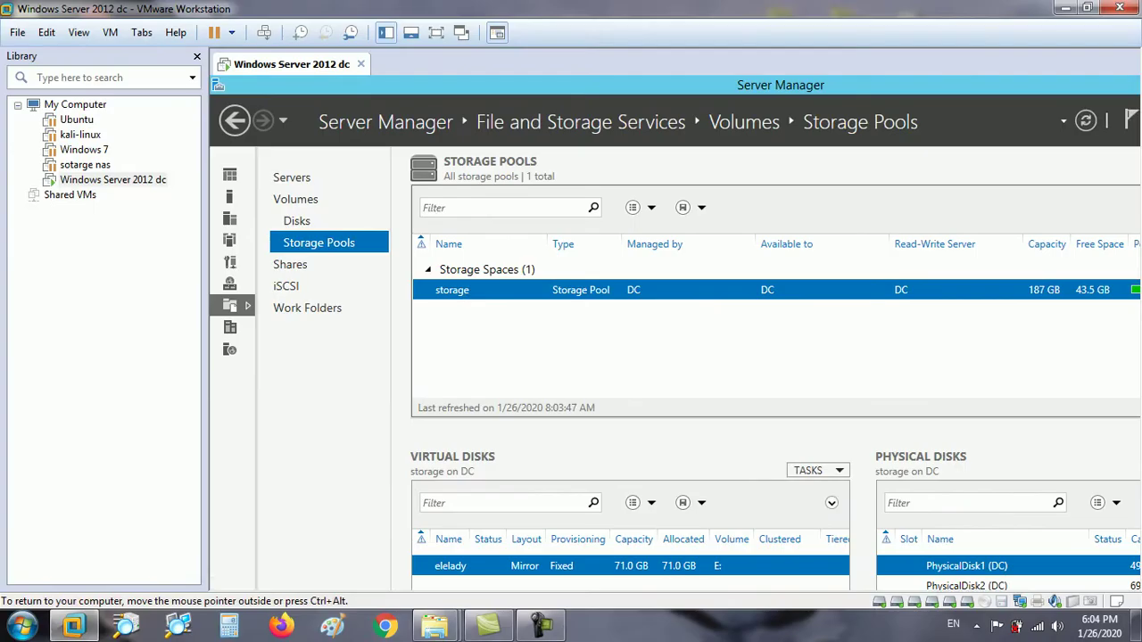
click(541, 625)
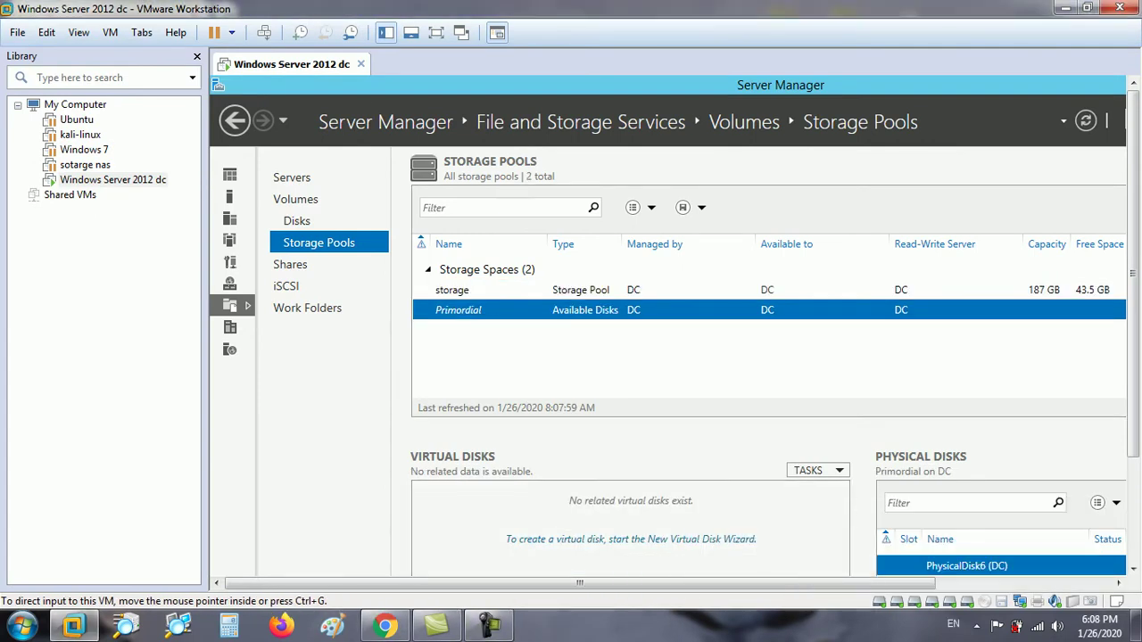
click(437, 32)
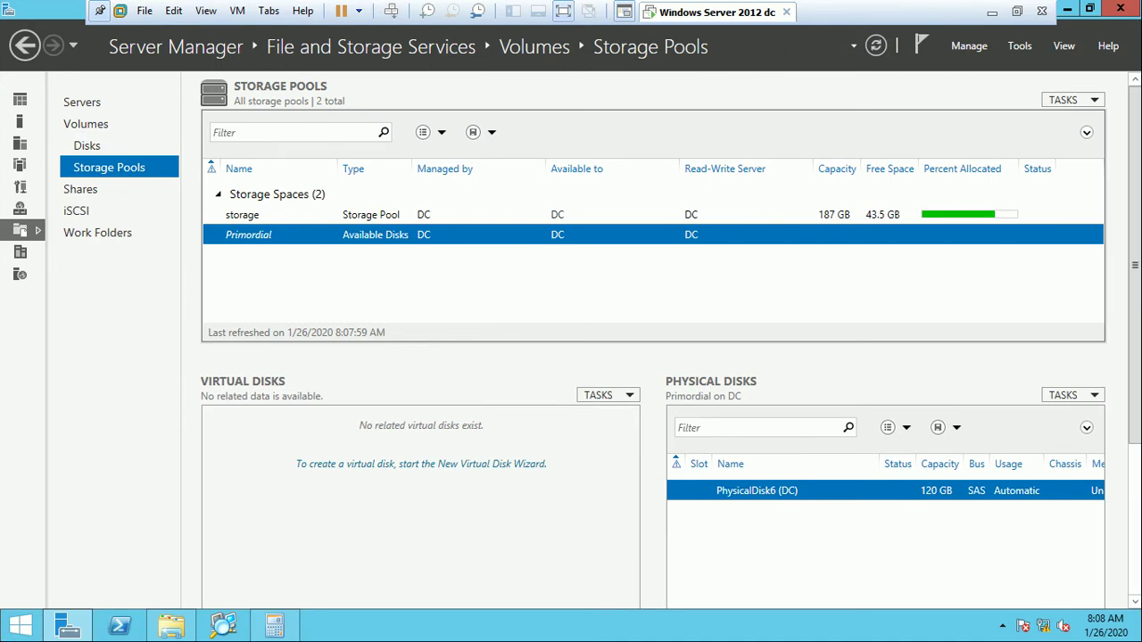
Compare the storage pool and Primordial rows to confirm the 120 GB PhysicalDisk6 is available.
click(242, 214)
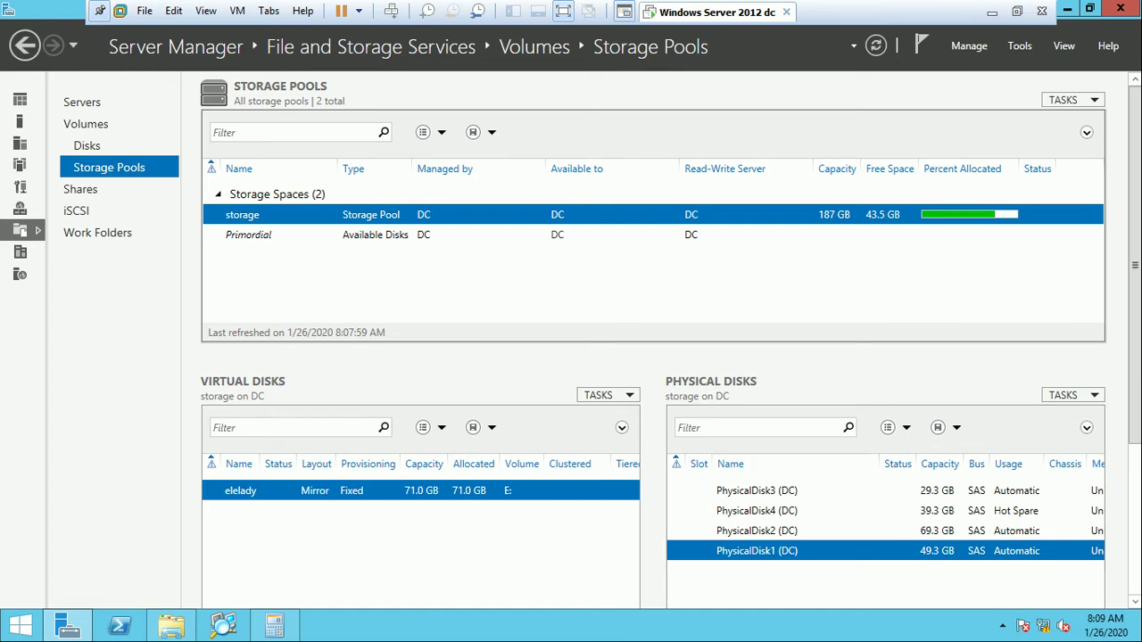
click(248, 235)
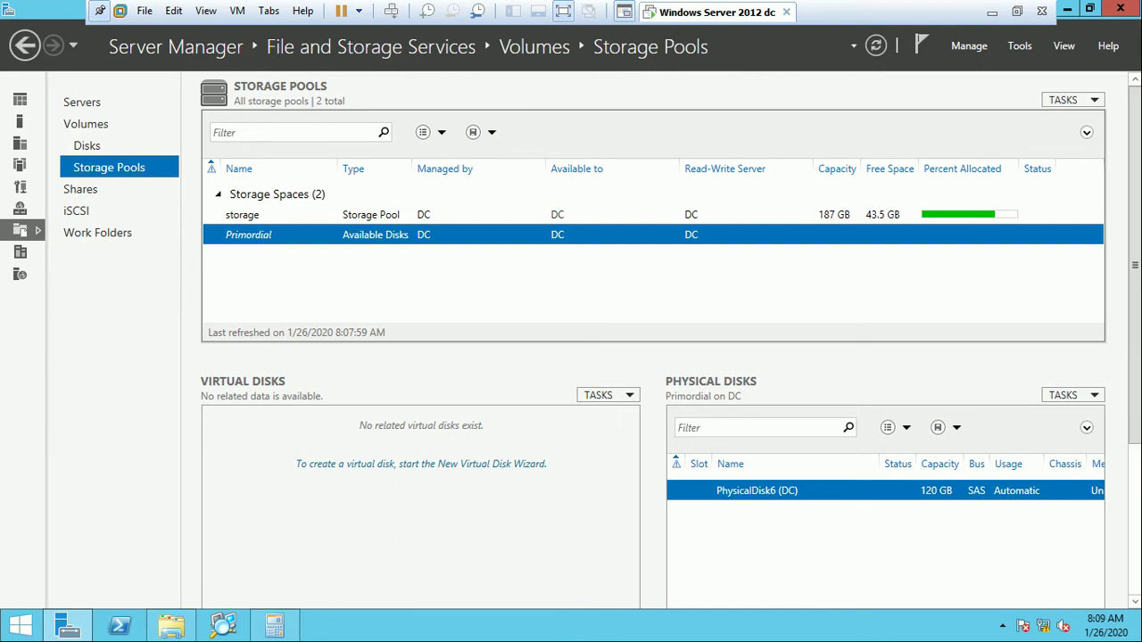
click(242, 214)
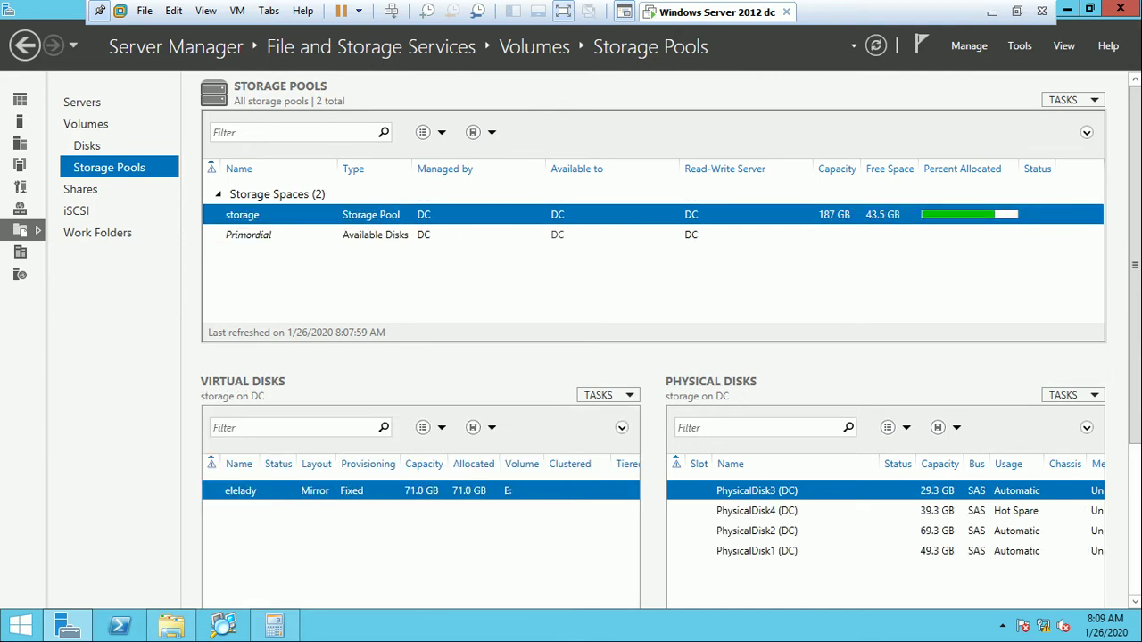
click(248, 235)
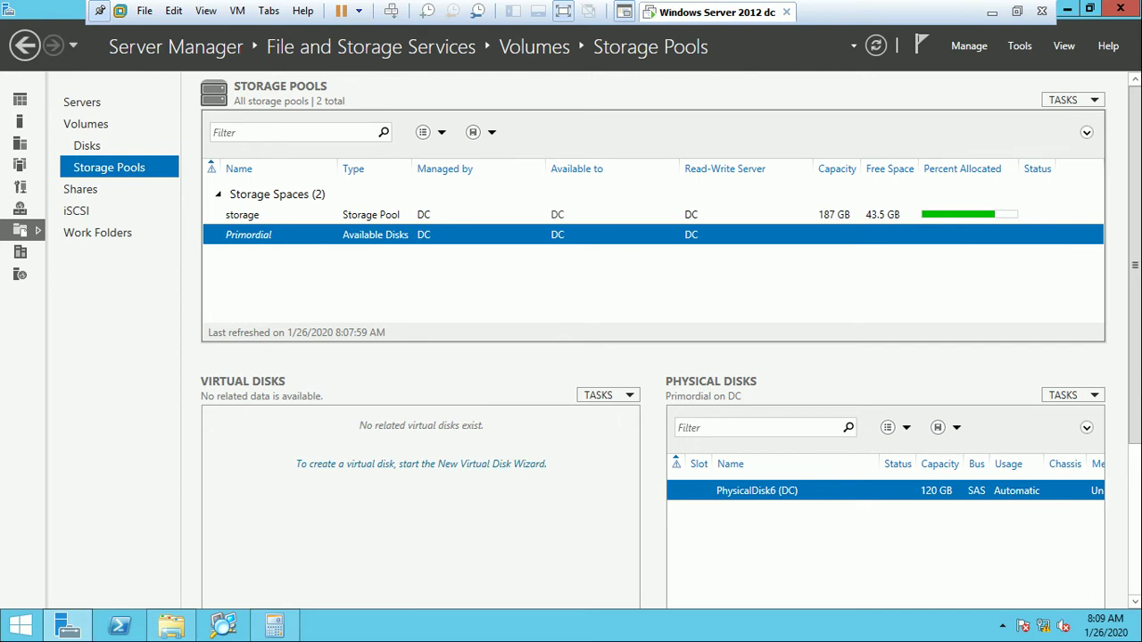
right_click(249, 236)
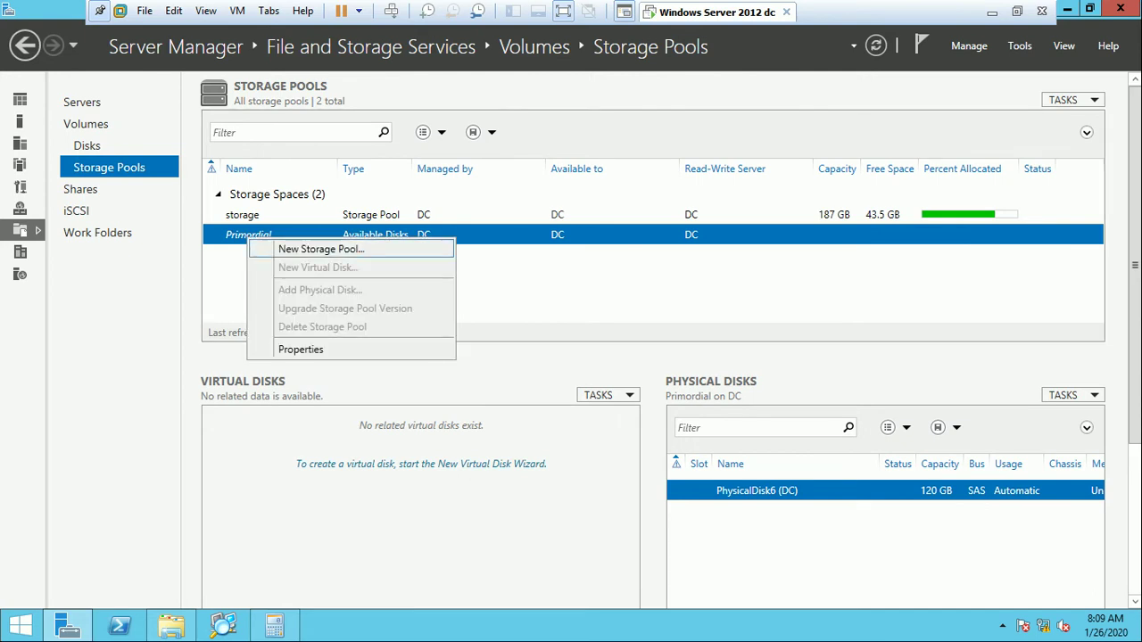
Create a 119 GB storage pool named 'hany' from PhysicalDisk6.
click(322, 248)
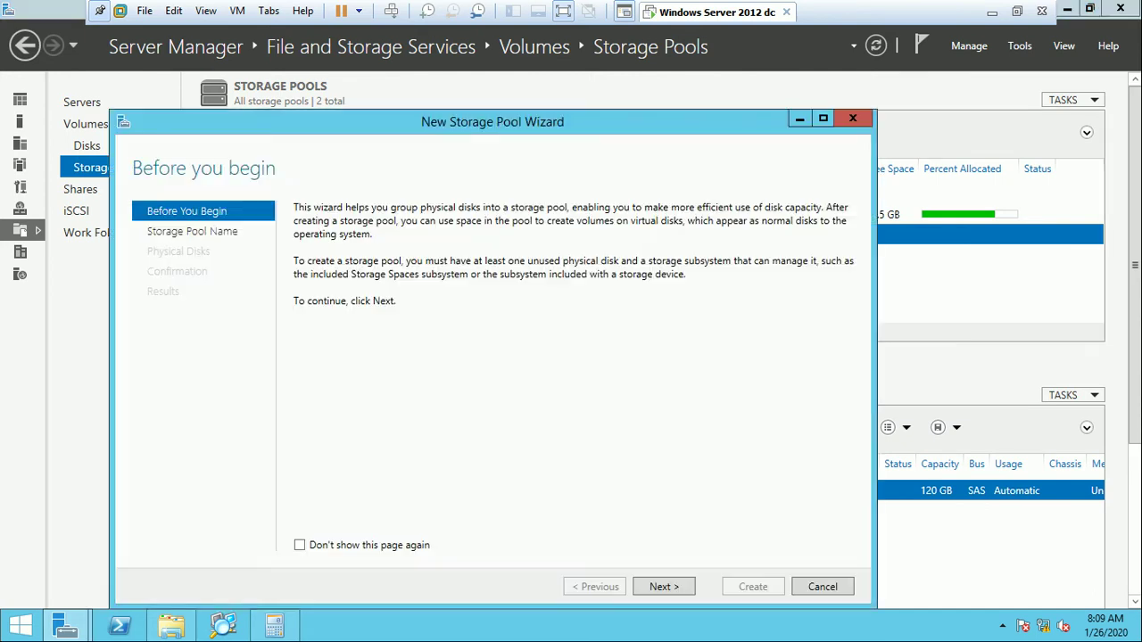
key(Return)
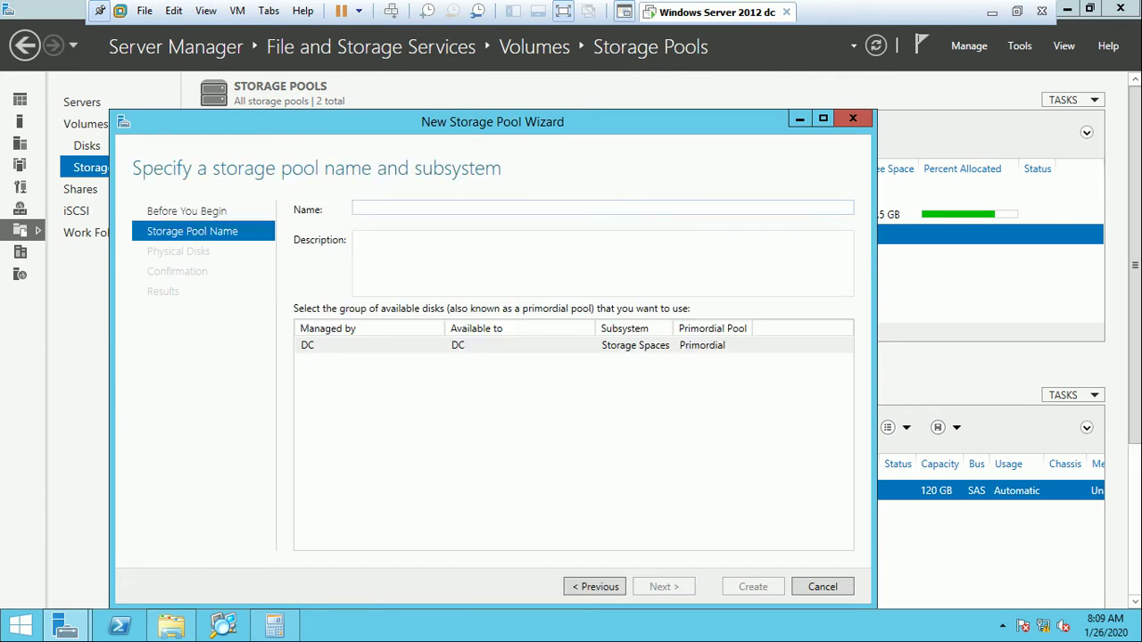
text(hany)
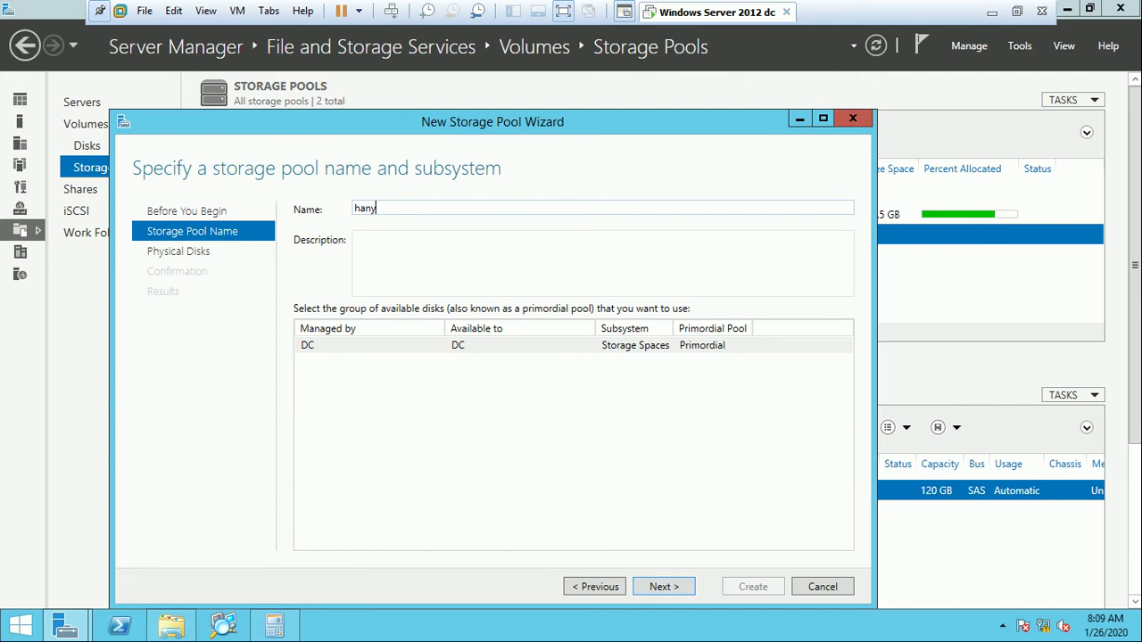
key(Return)
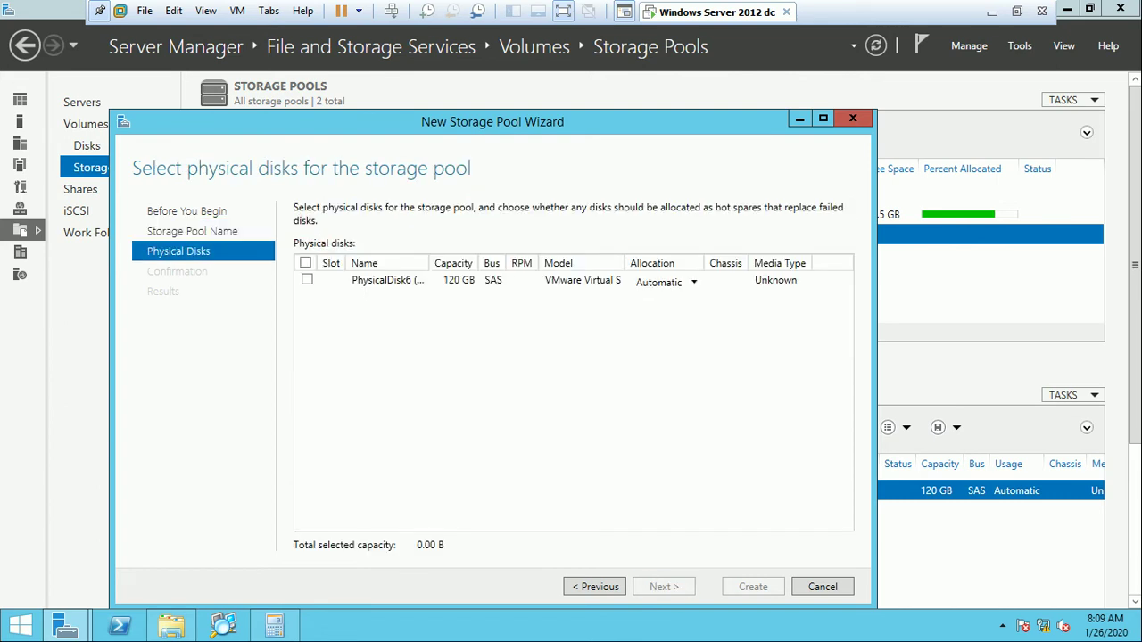
click(307, 280)
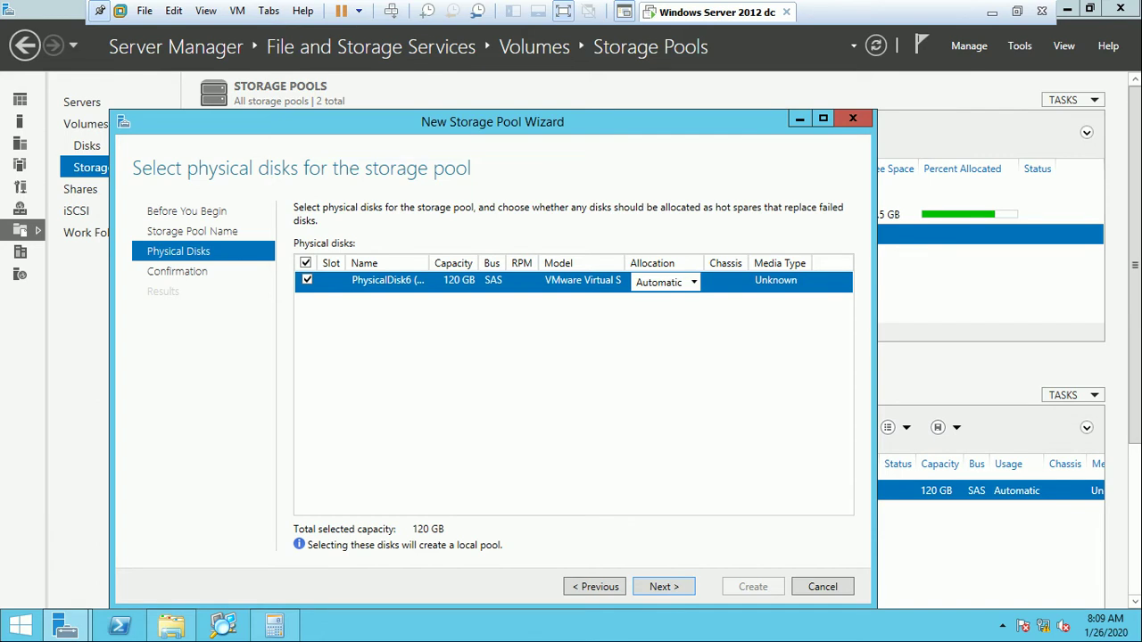
click(664, 586)
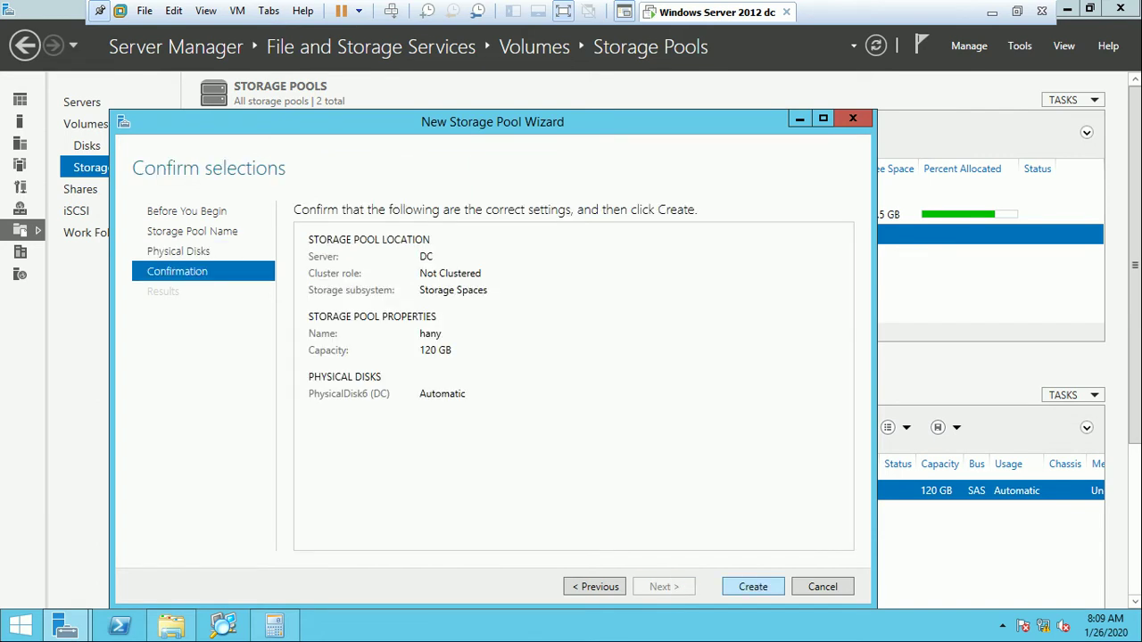
click(753, 586)
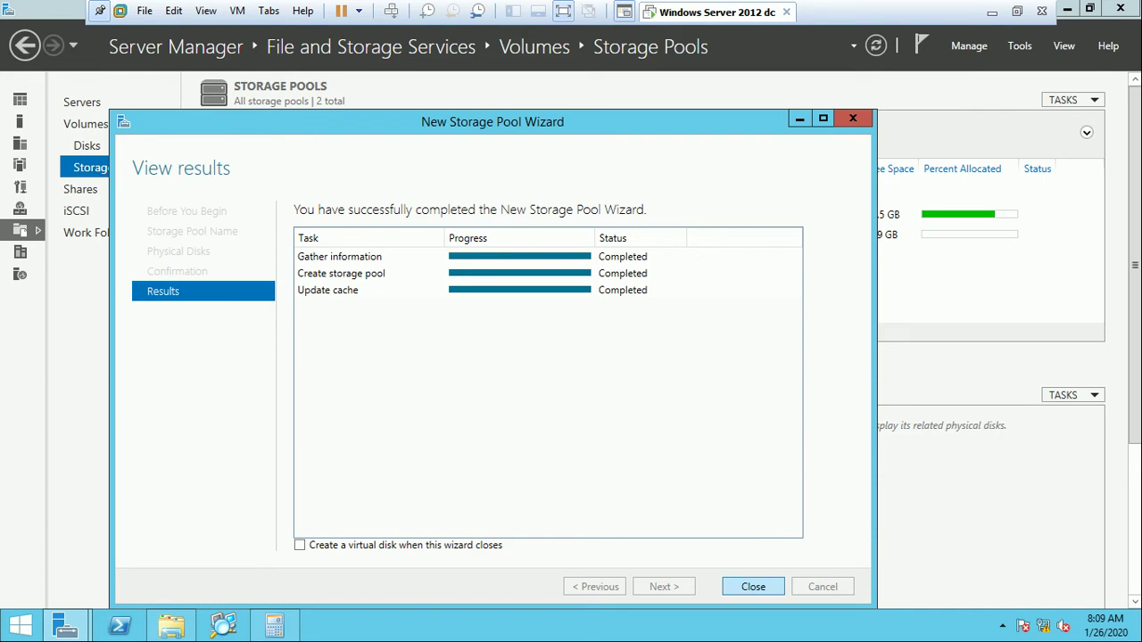
click(753, 586)
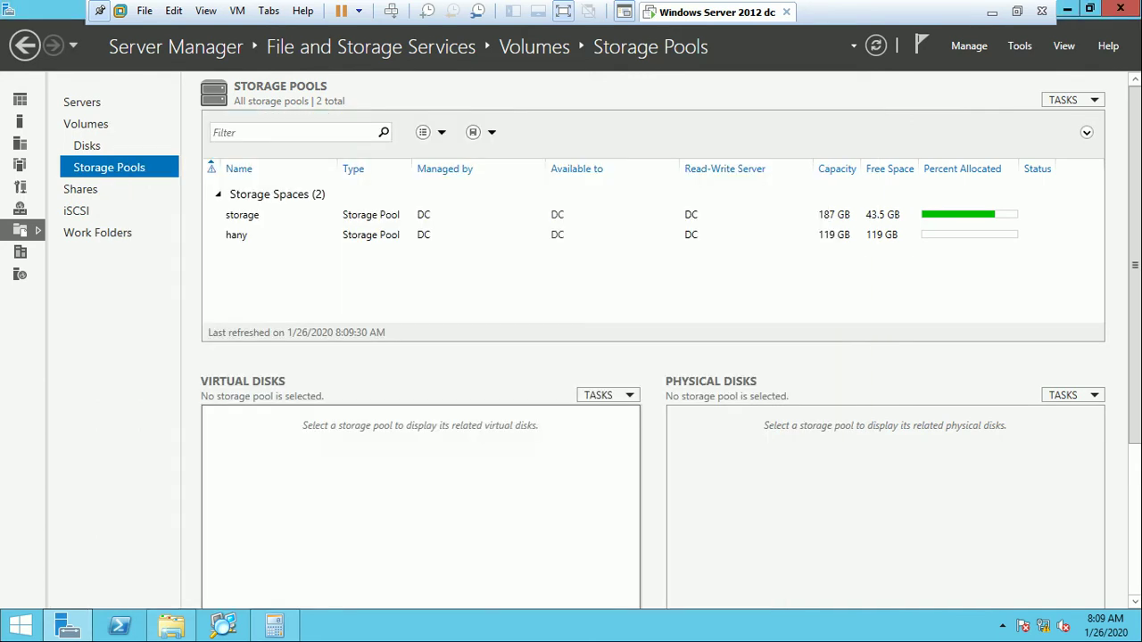
Start the New Virtual Disk Wizard and select the newly created storage pool.
click(237, 235)
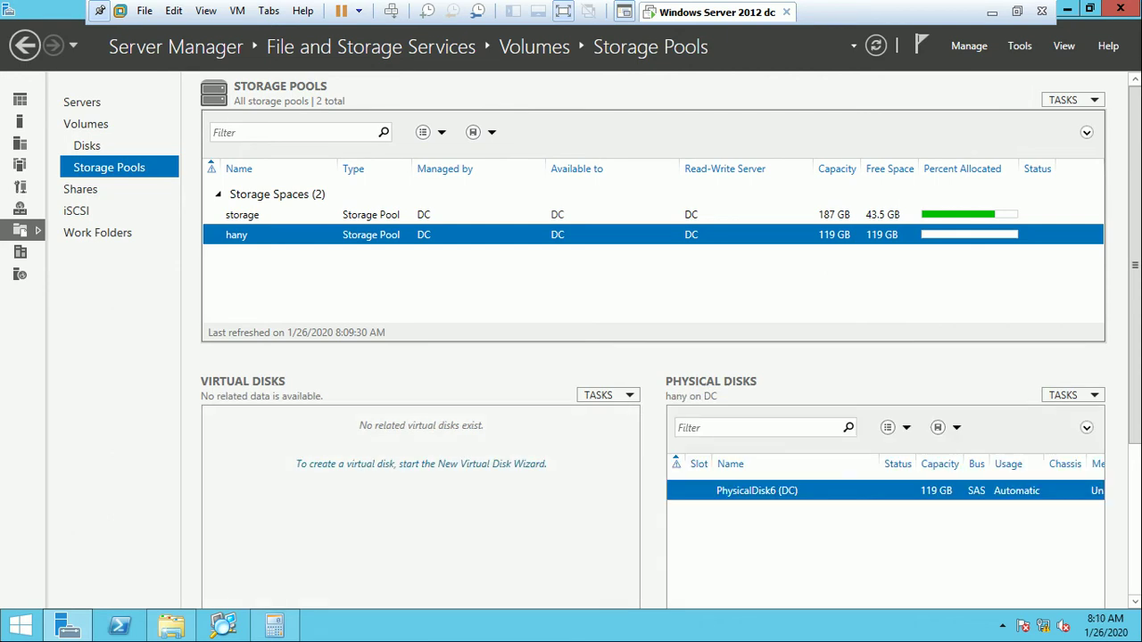
click(422, 464)
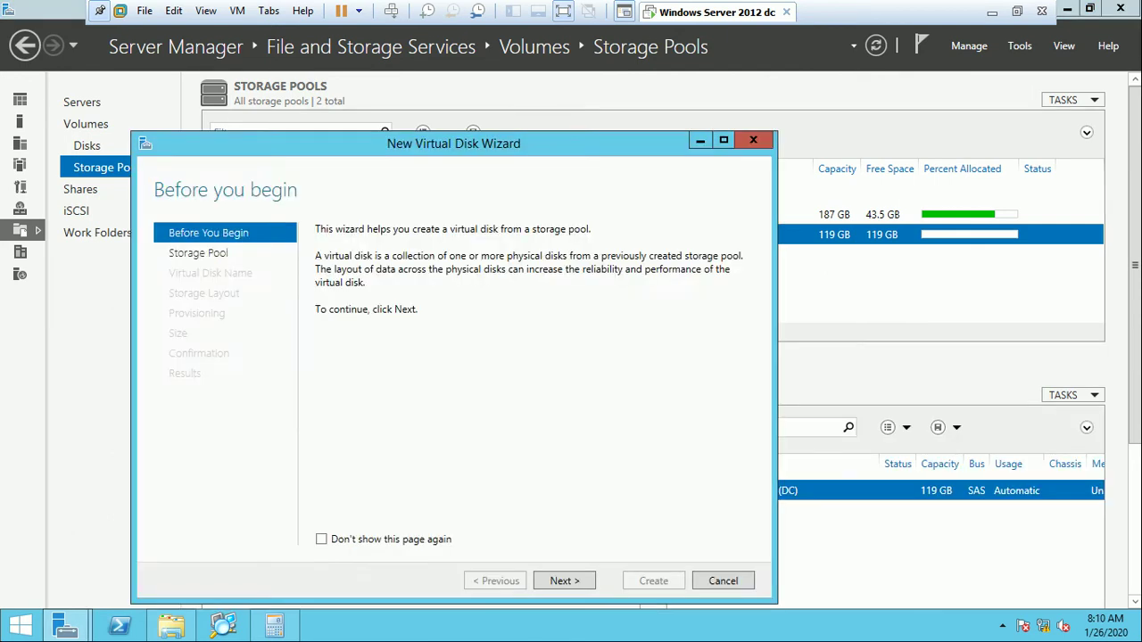
key(Return)
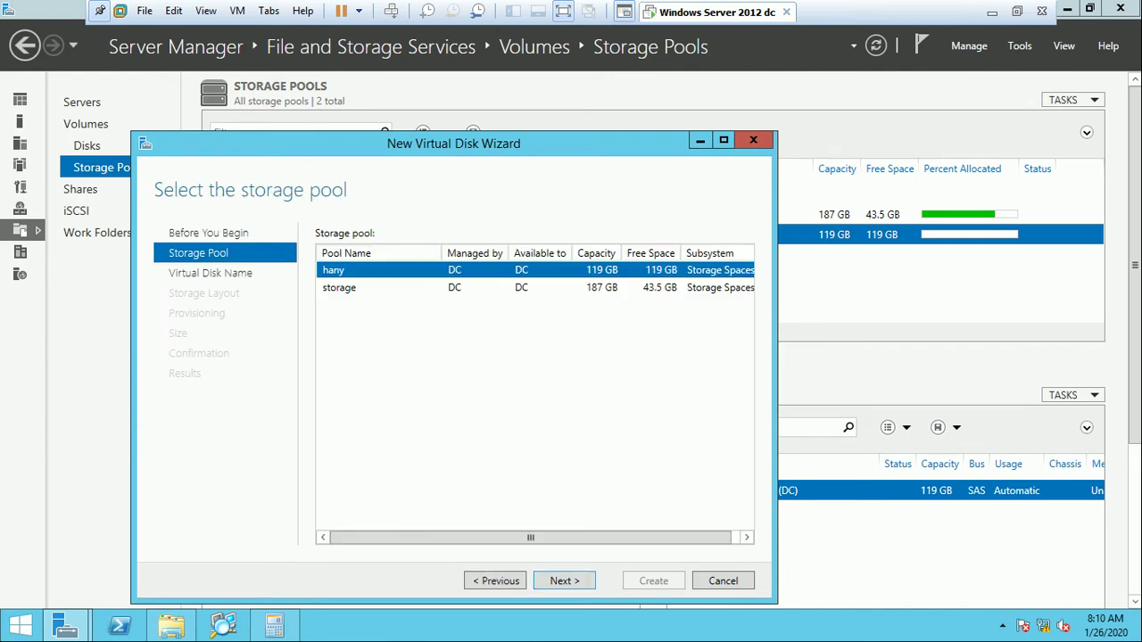
click(339, 287)
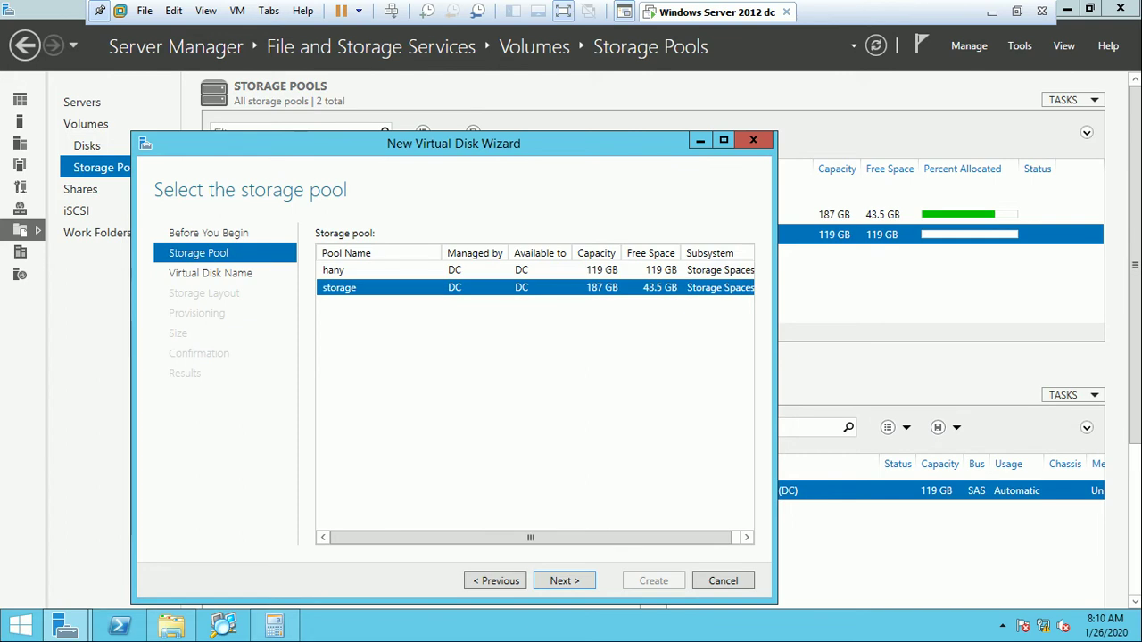
click(334, 269)
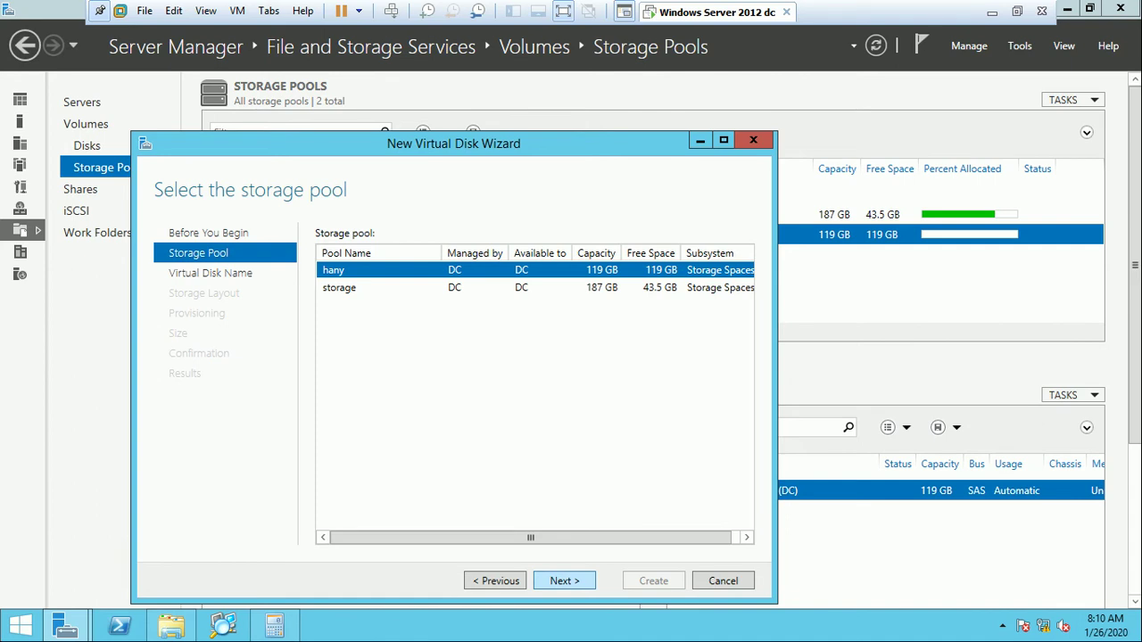
key(Return)
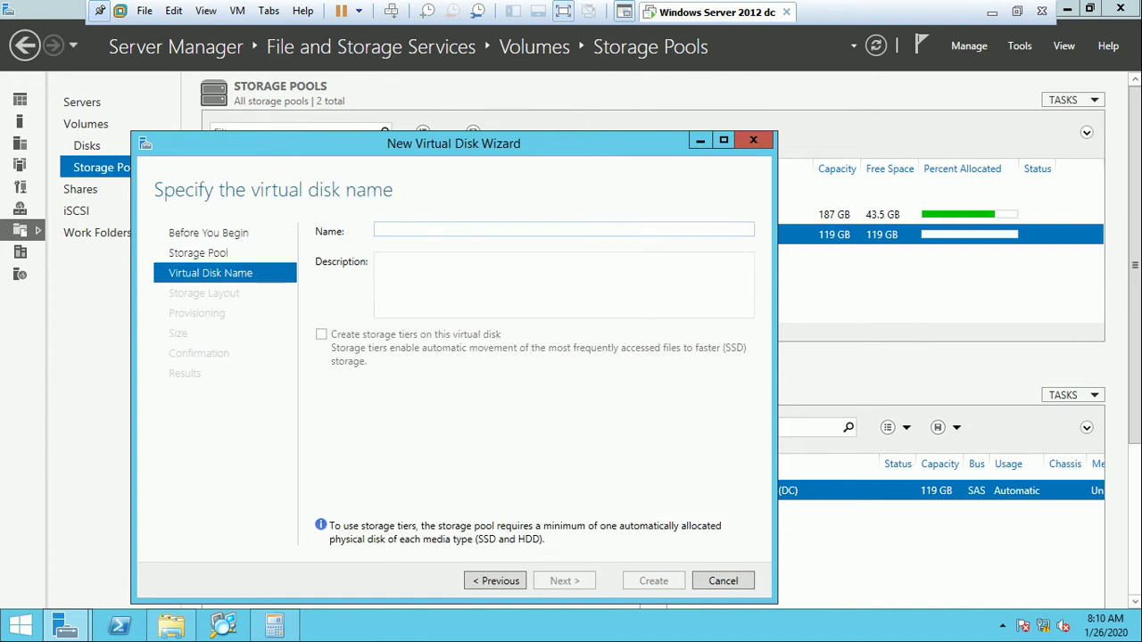
Name the virtual disk after the user, fixing a typo, and continue to storage layout.
text(h)
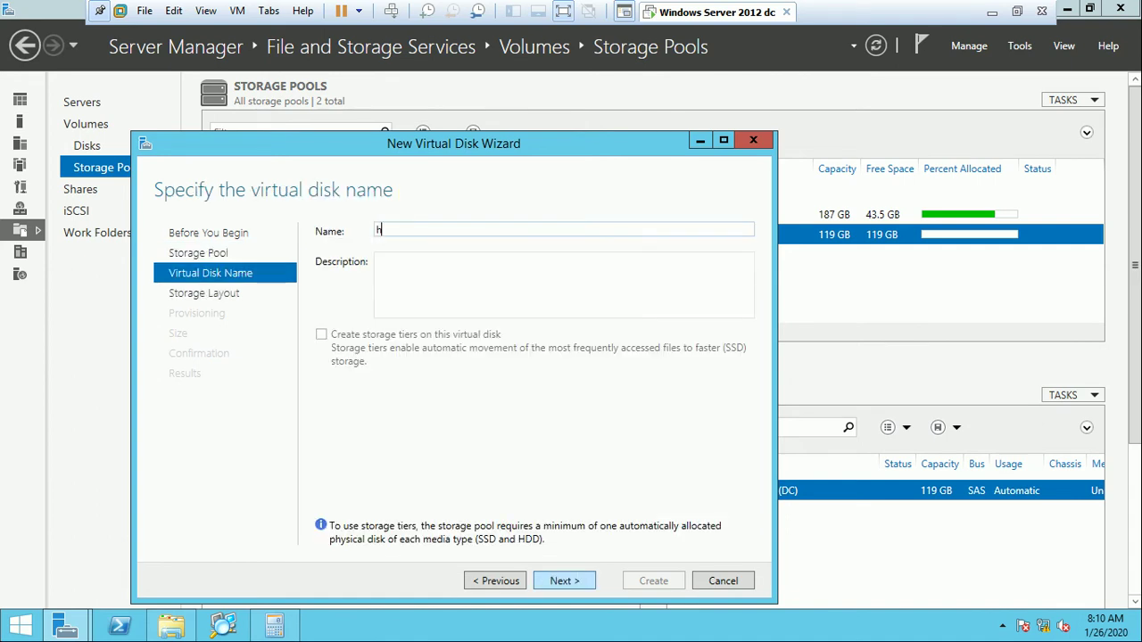
text(any ah)
text(md)
key(BackSpace)
text(ed)
key(Return)
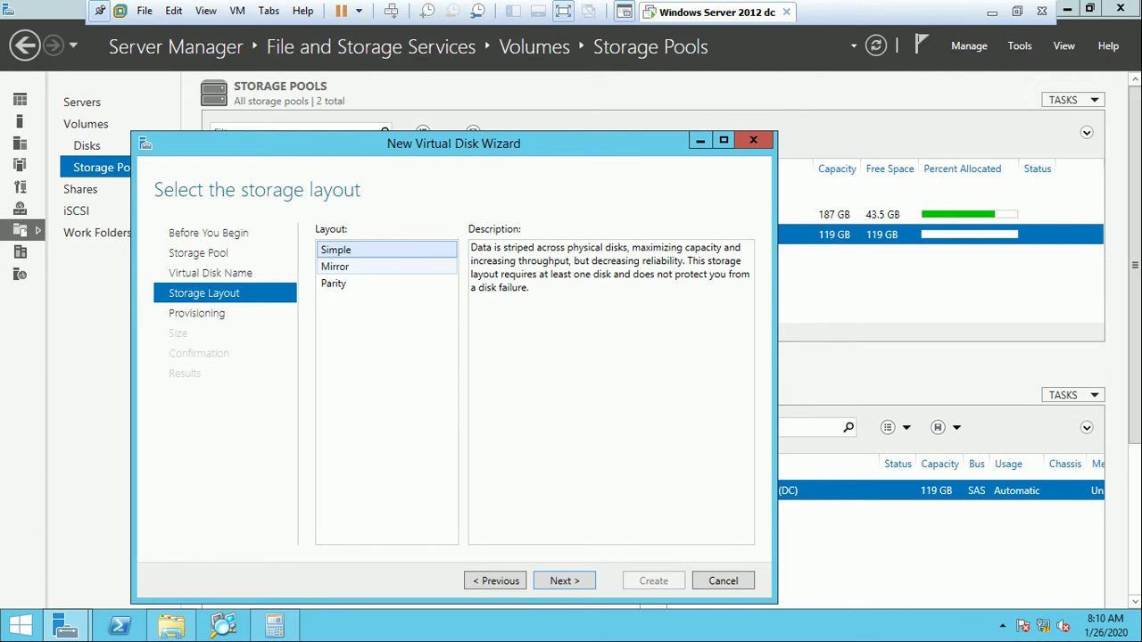
Try the Mirror and Parity layouts, then settle on Simple for the virtual disk.
click(335, 266)
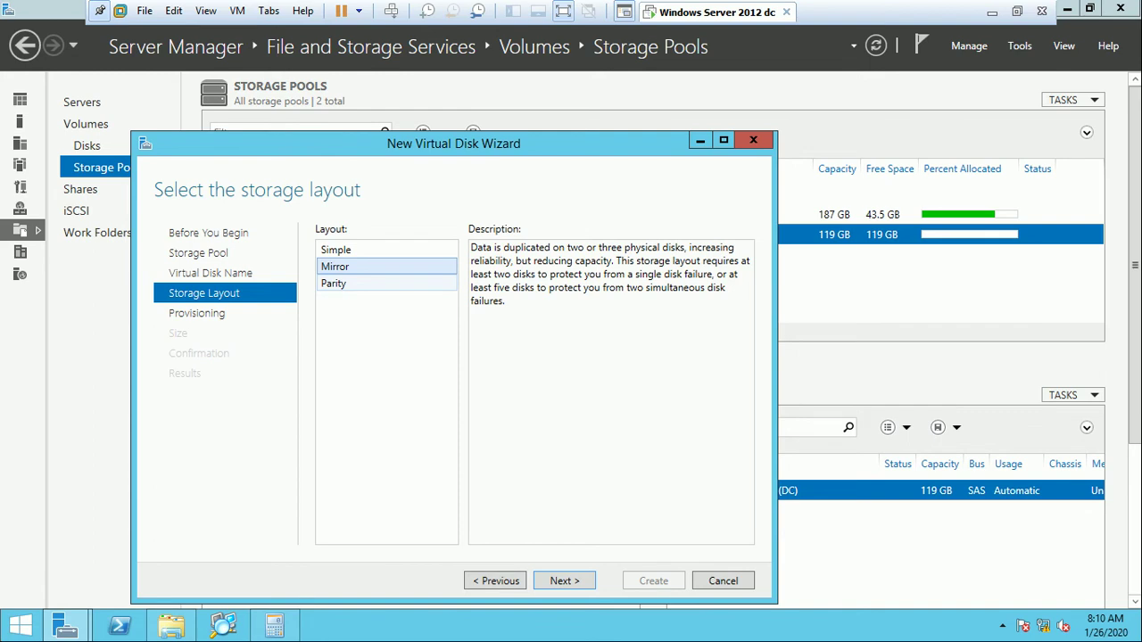
click(334, 283)
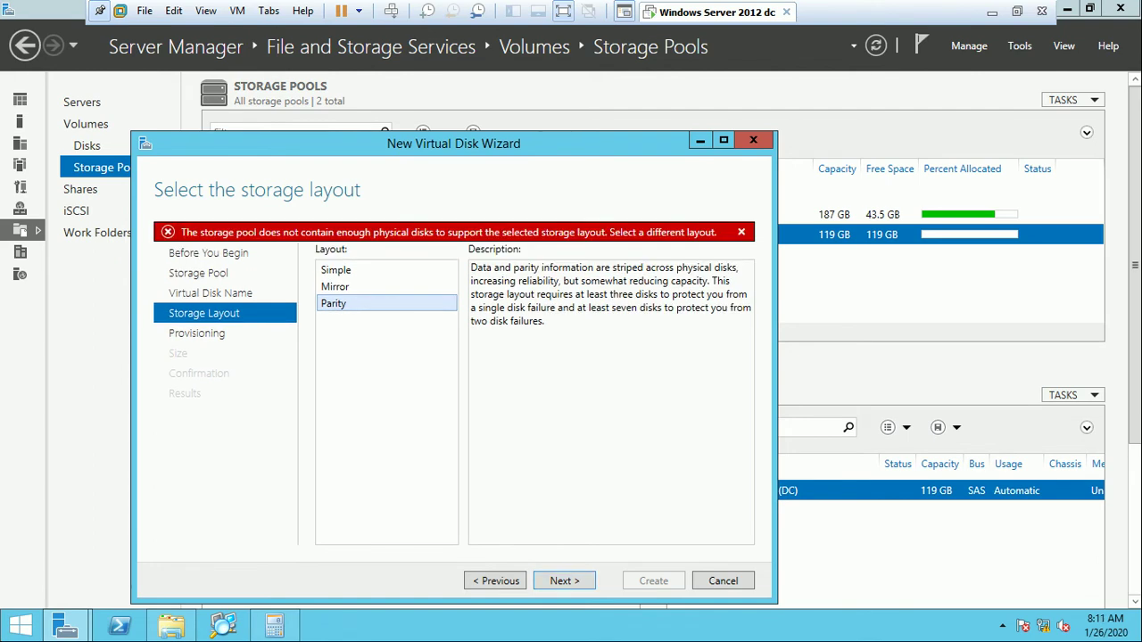
click(336, 287)
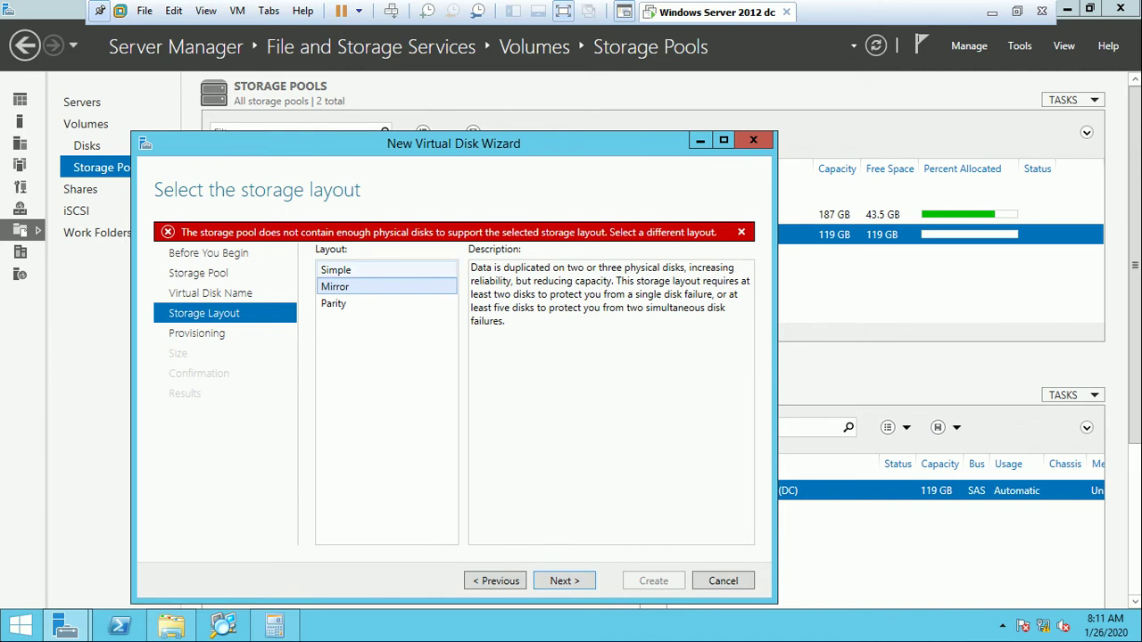
click(337, 270)
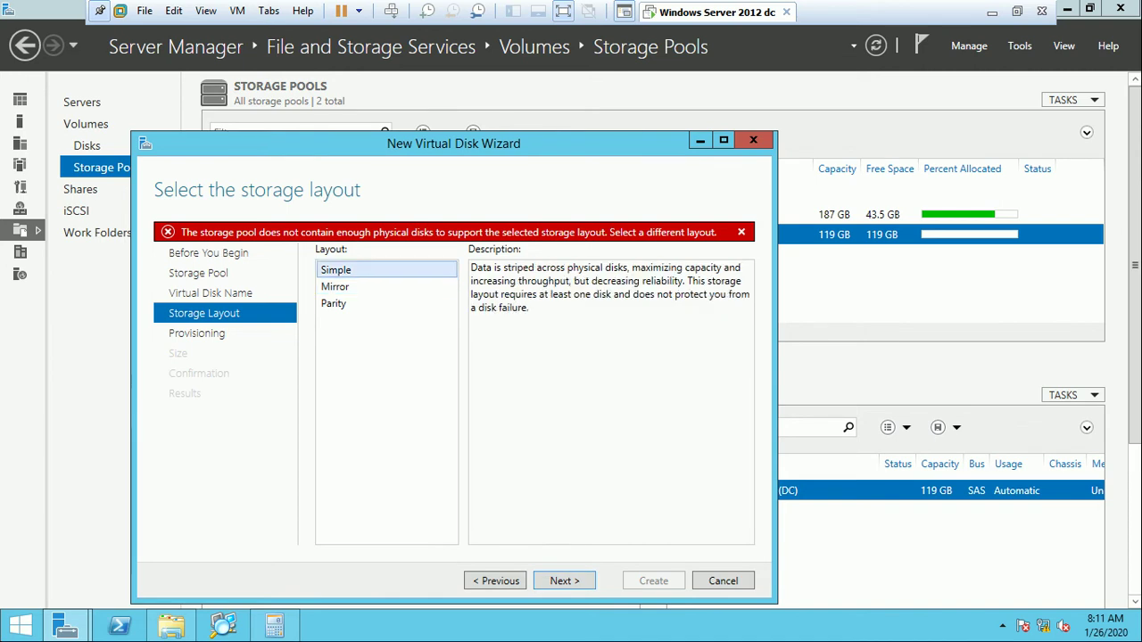
key(Return)
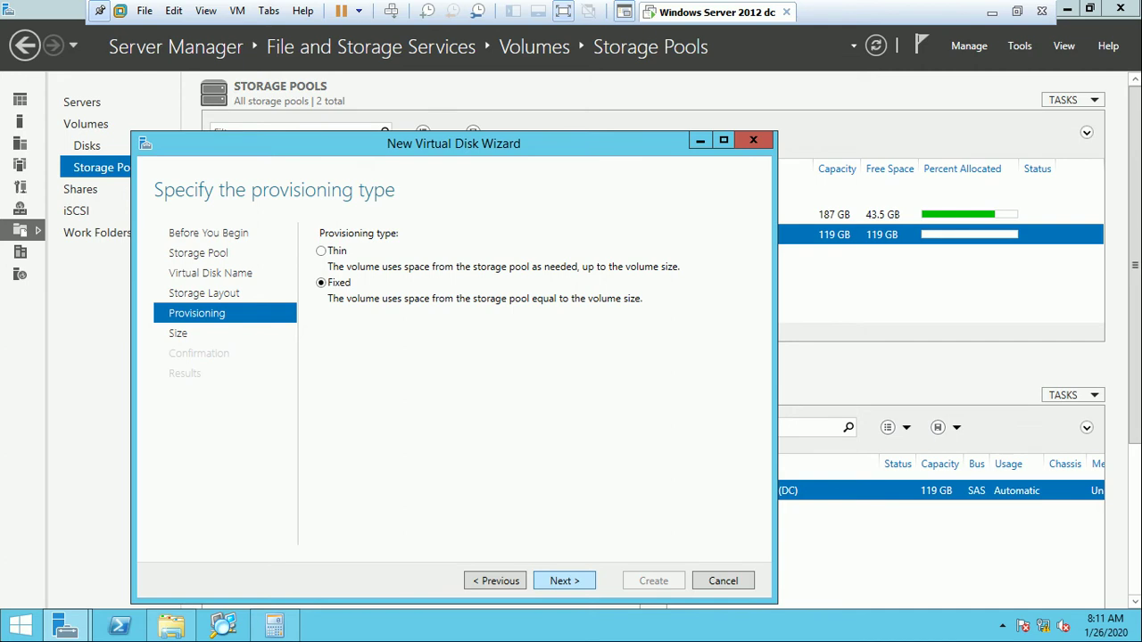
Create the Fixed, Simple virtual disk at maximum size (119 GB), with volume creation following.
key(Return)
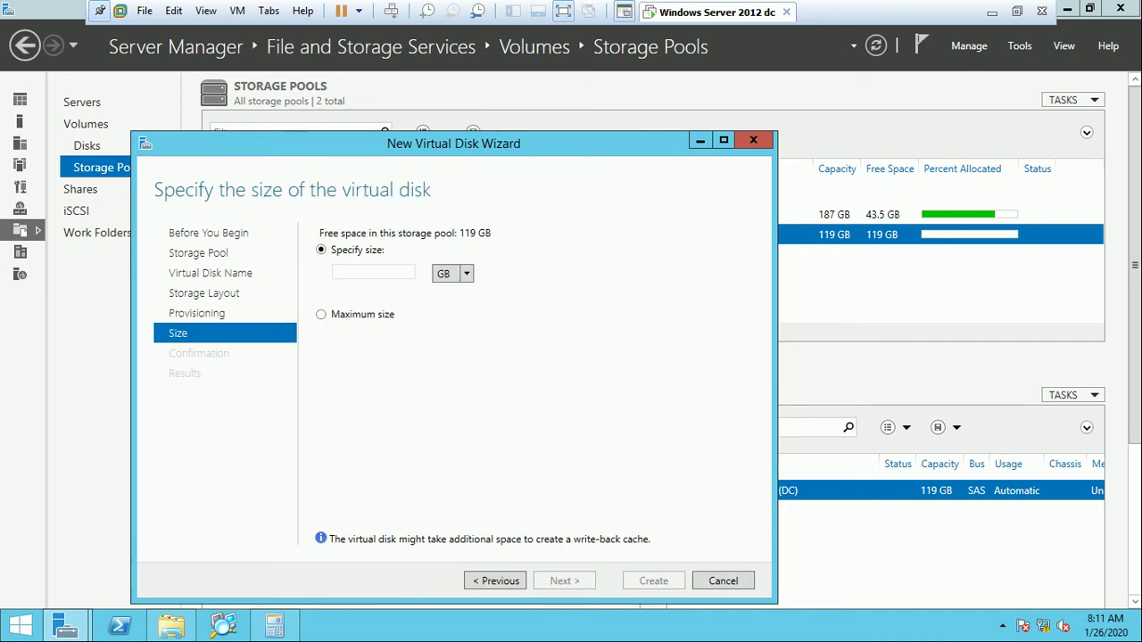
click(321, 314)
key(Return)
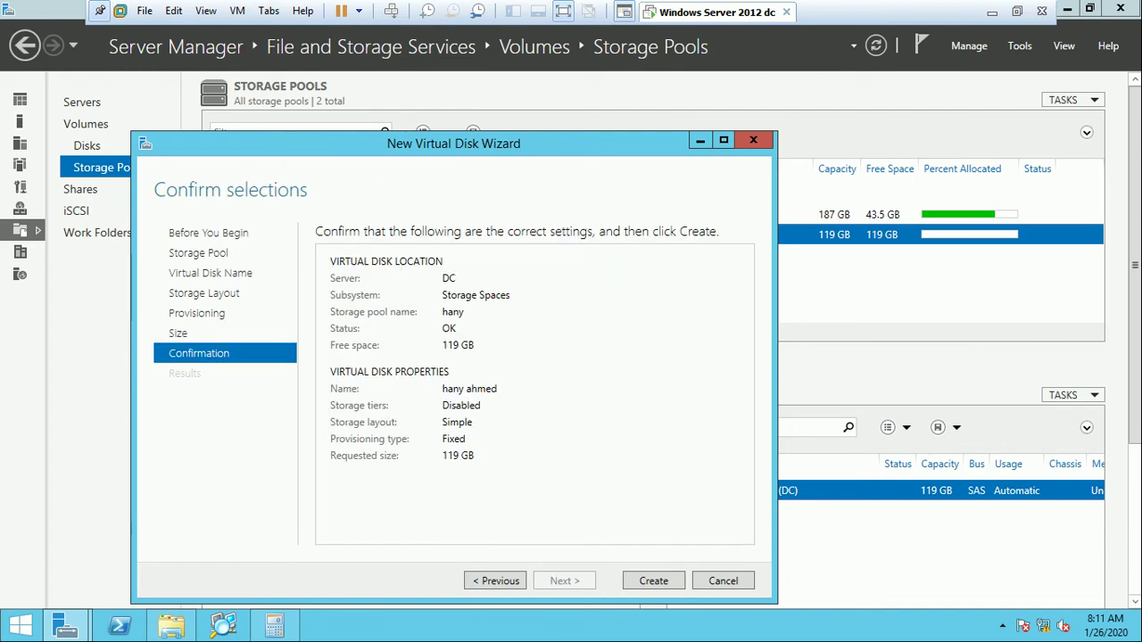
key(Return)
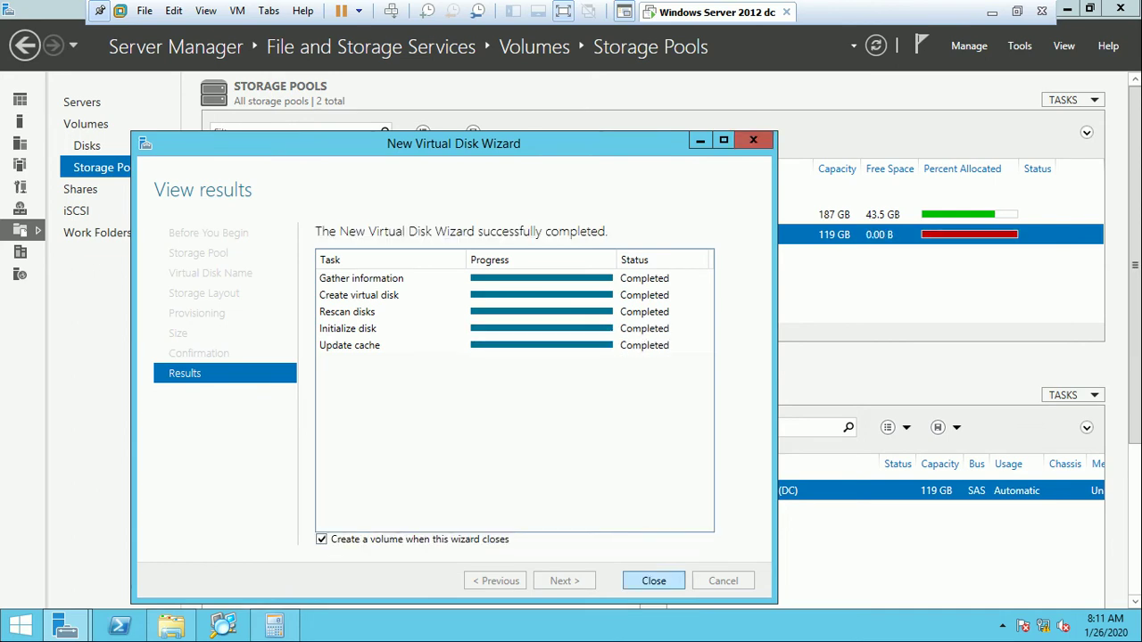
key(Return)
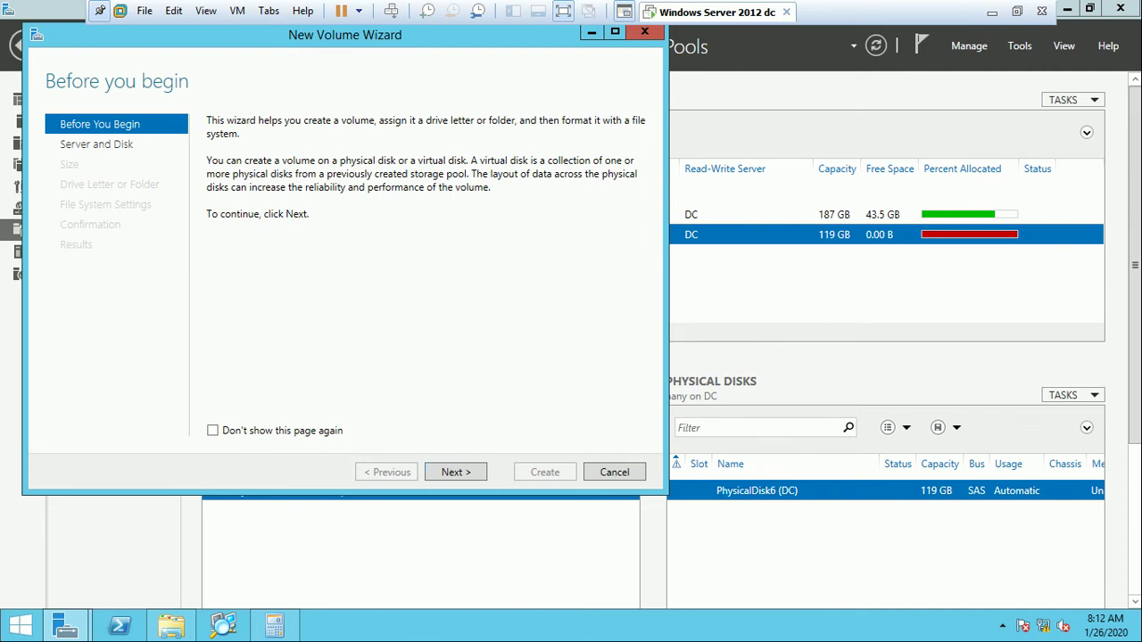
Put the new volume on Disk 7 at 119 GB, drive letter F, Default allocation unit size.
click(437, 470)
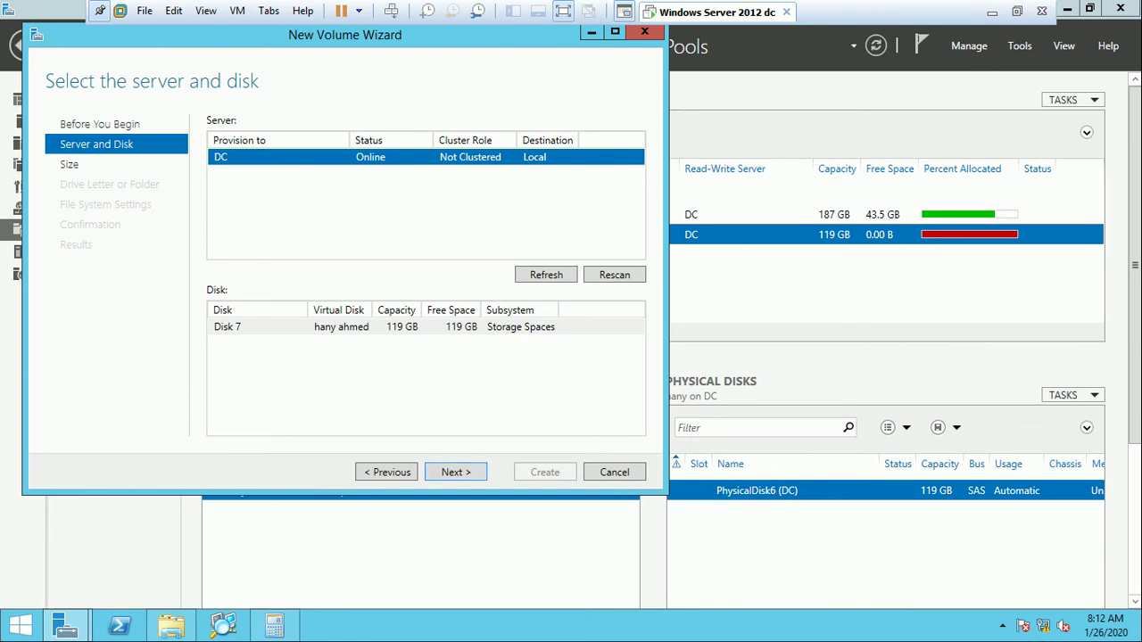
click(546, 274)
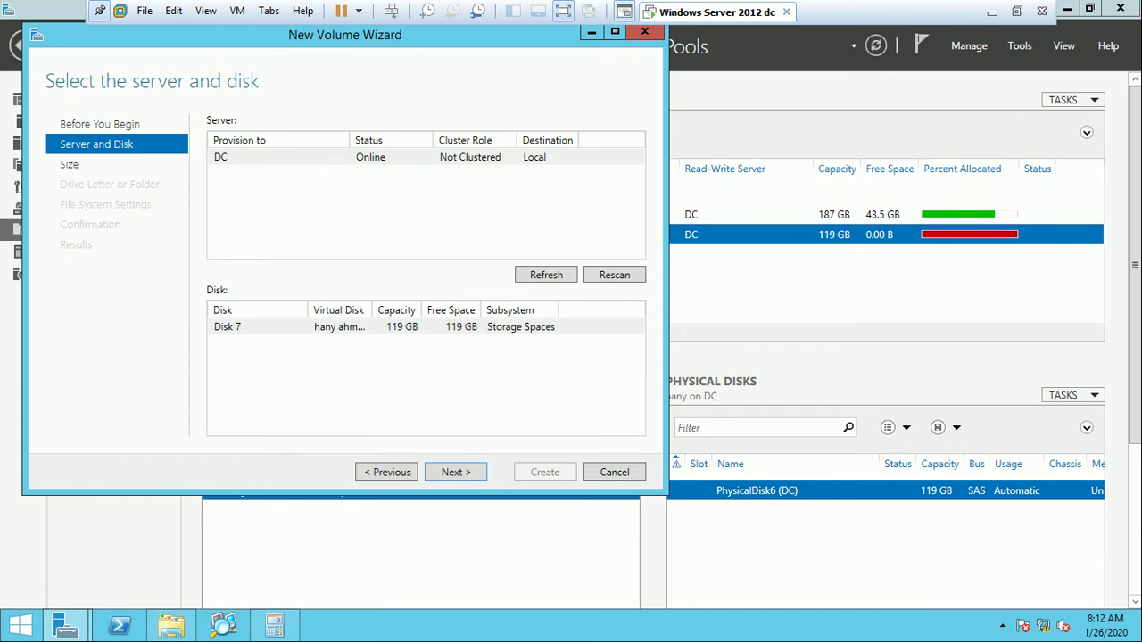
key(Return)
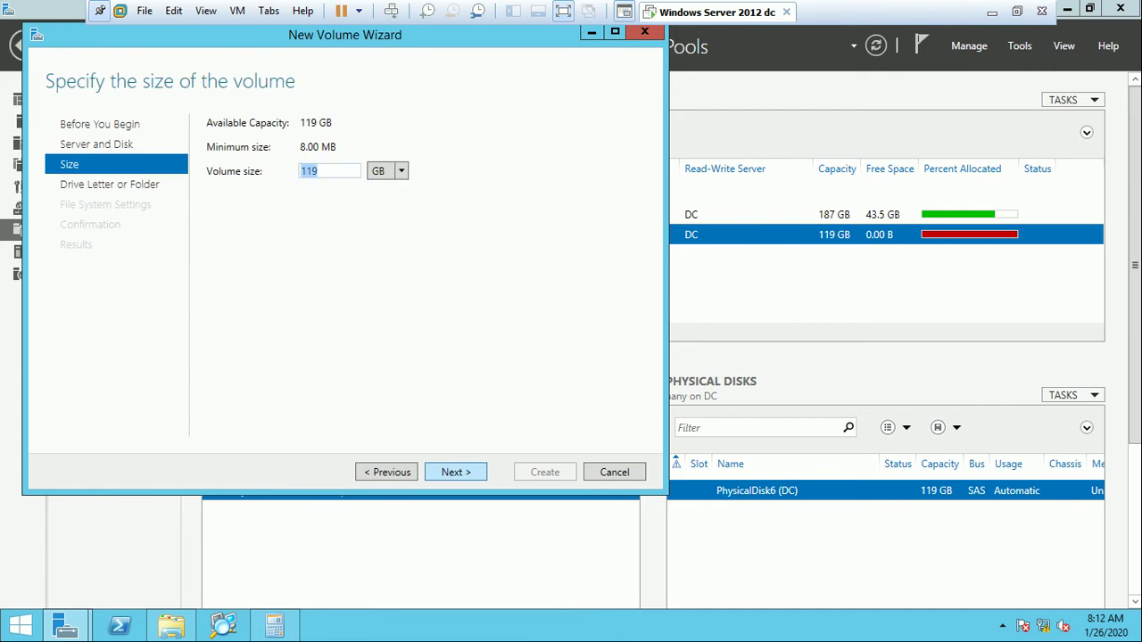
key(Return)
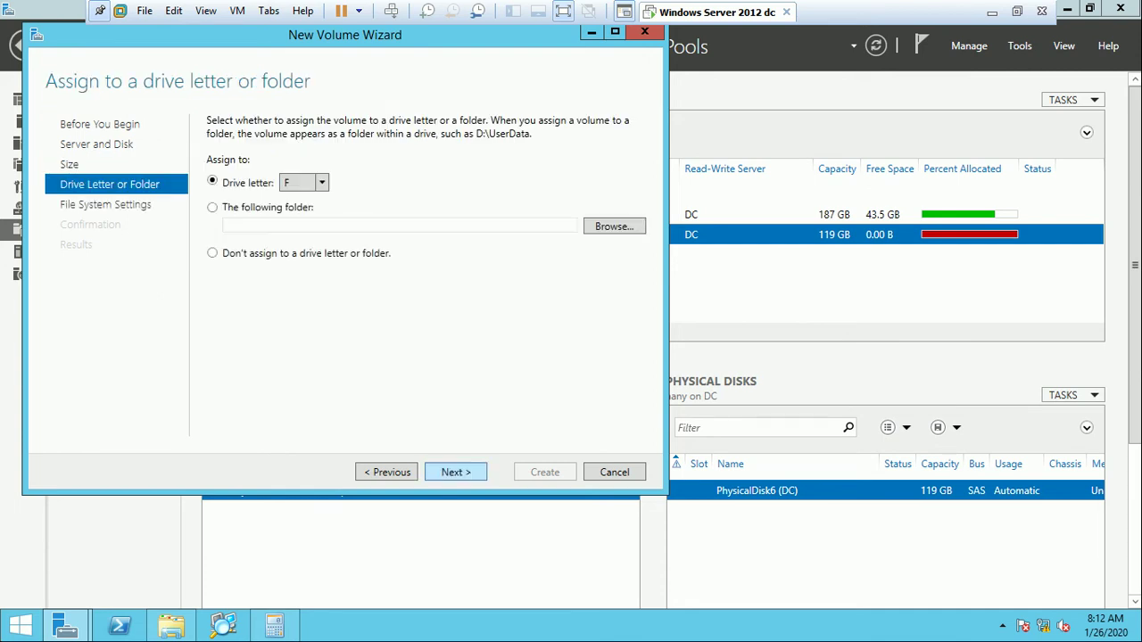
key(Return)
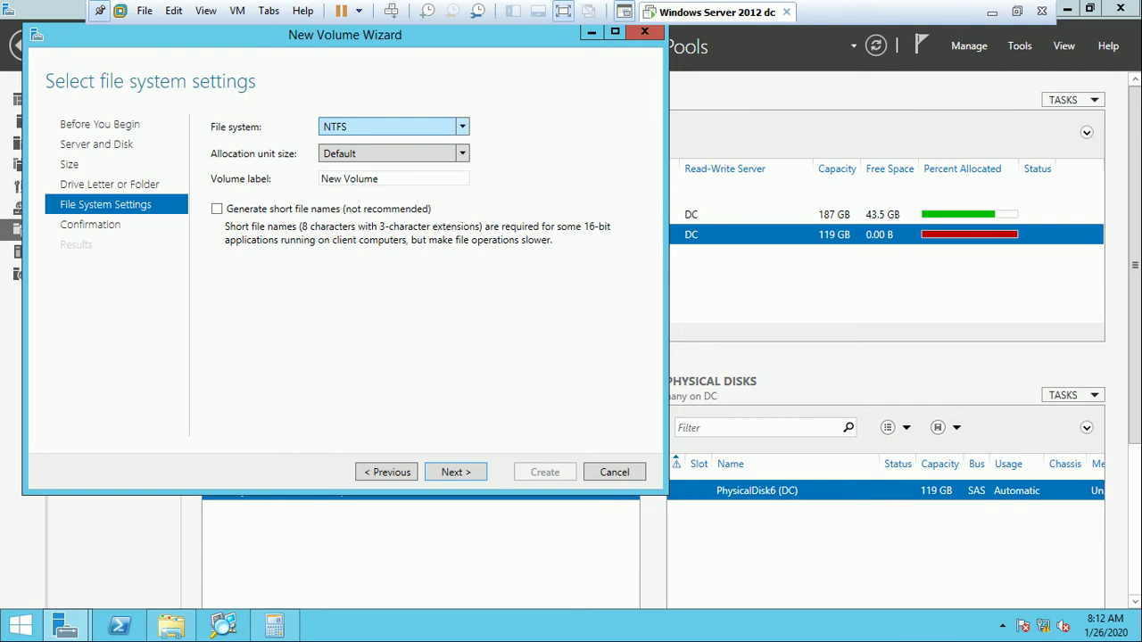
key(Tab)
key(alt+Down)
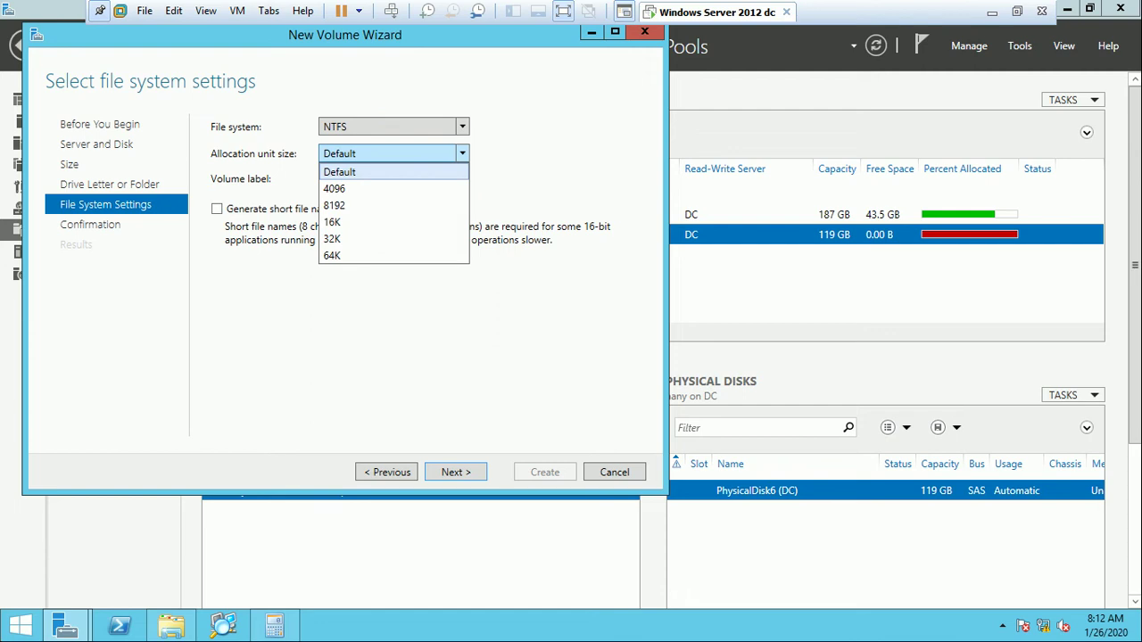
key(Return)
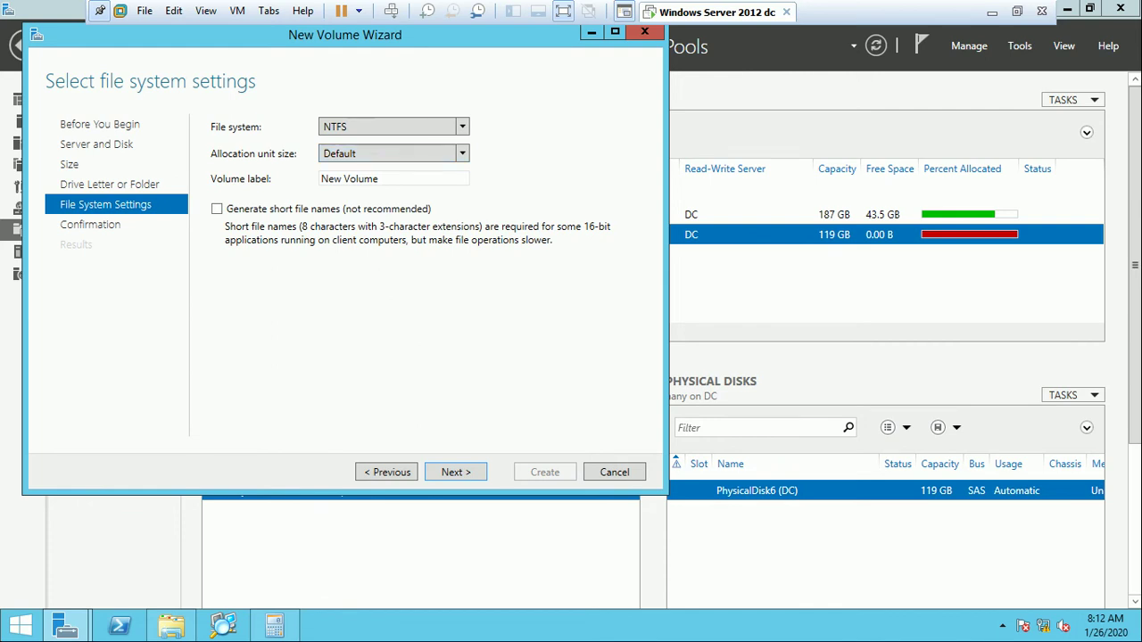
key(ctrl+alt+Return)
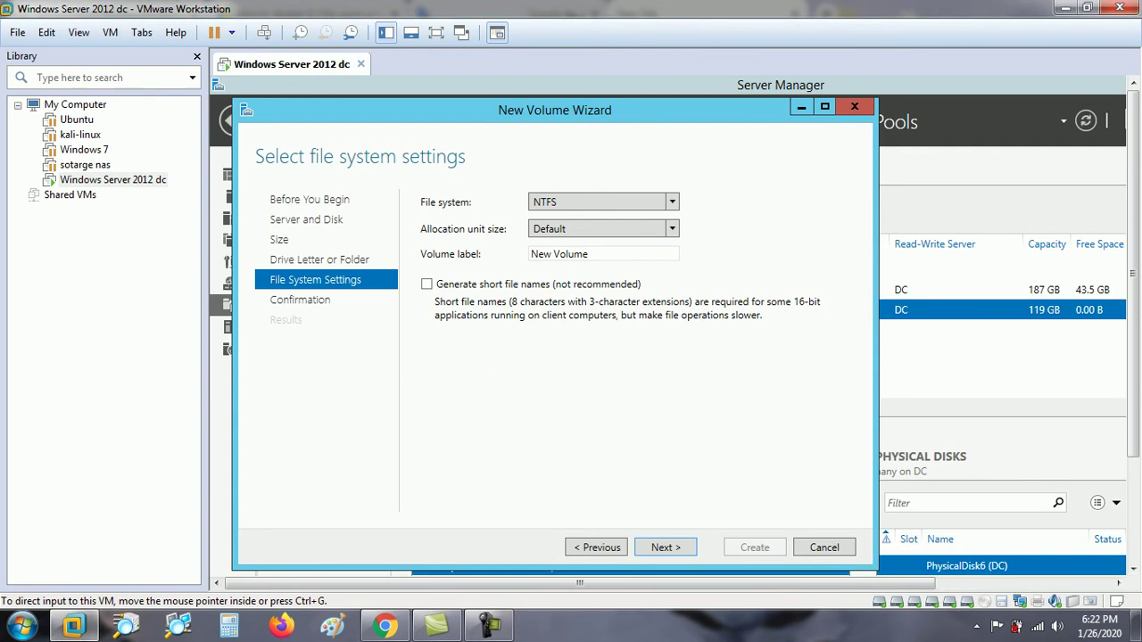
Leave the virtual machine and reveal the host computer's desktop.
key(ctrl+g)
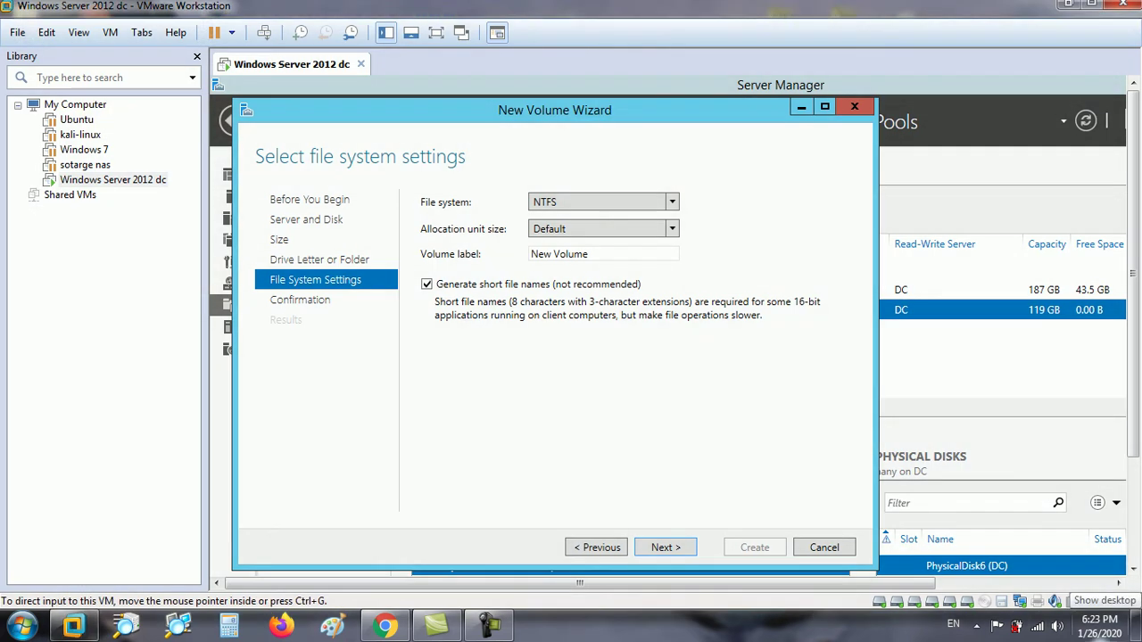
click(1135, 632)
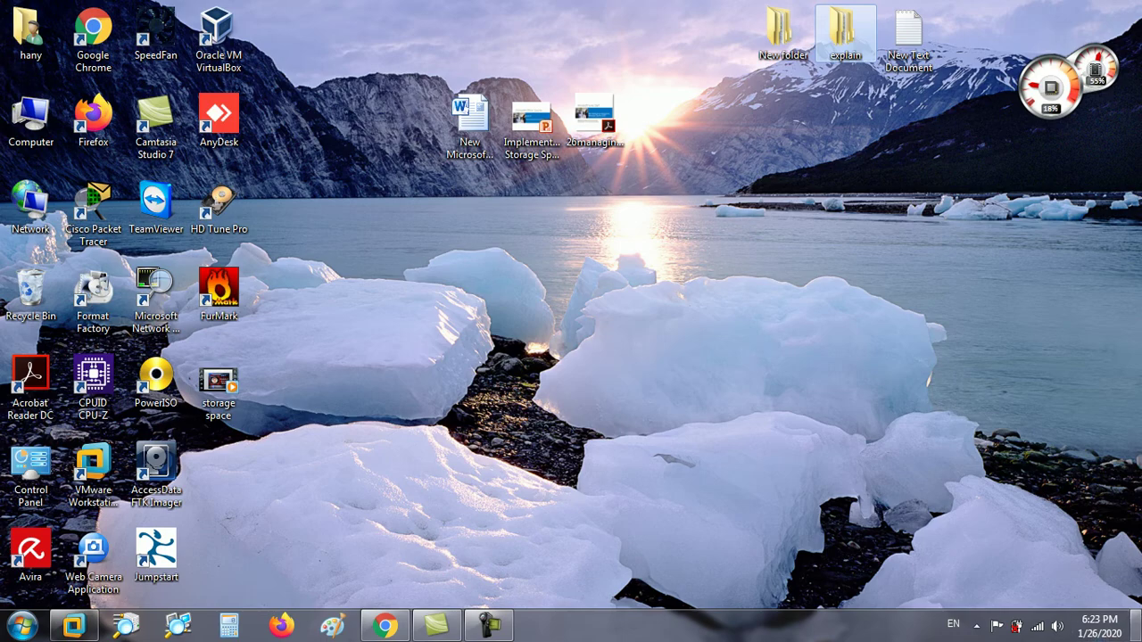
Create a new text document on the desktop and open it in Notepad.
right_click(487, 293)
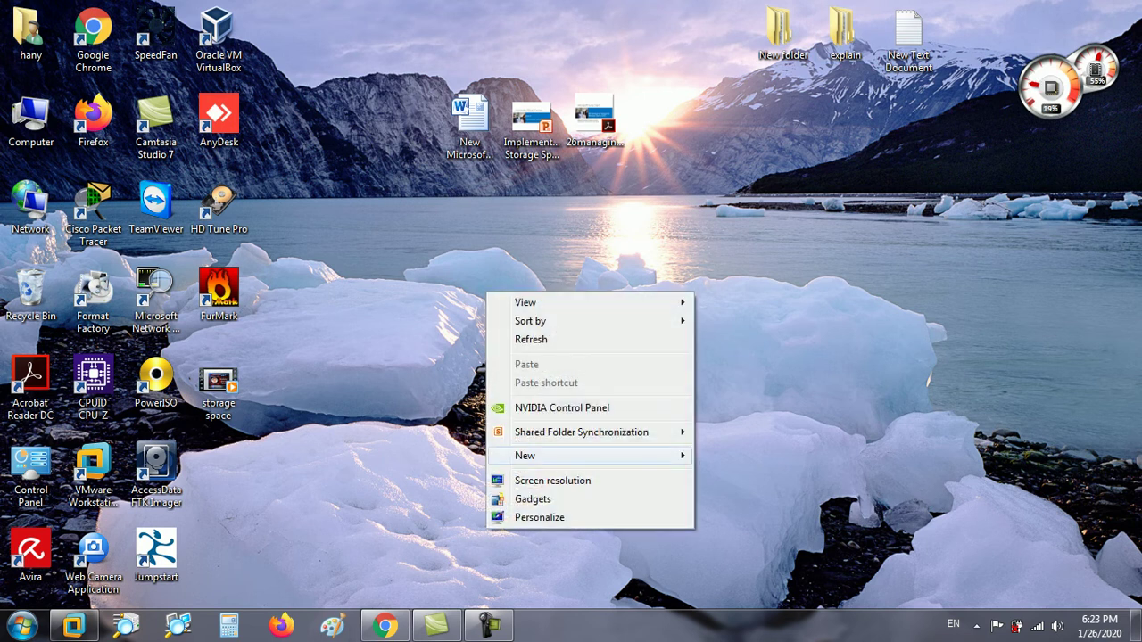
mouse_move(625, 455)
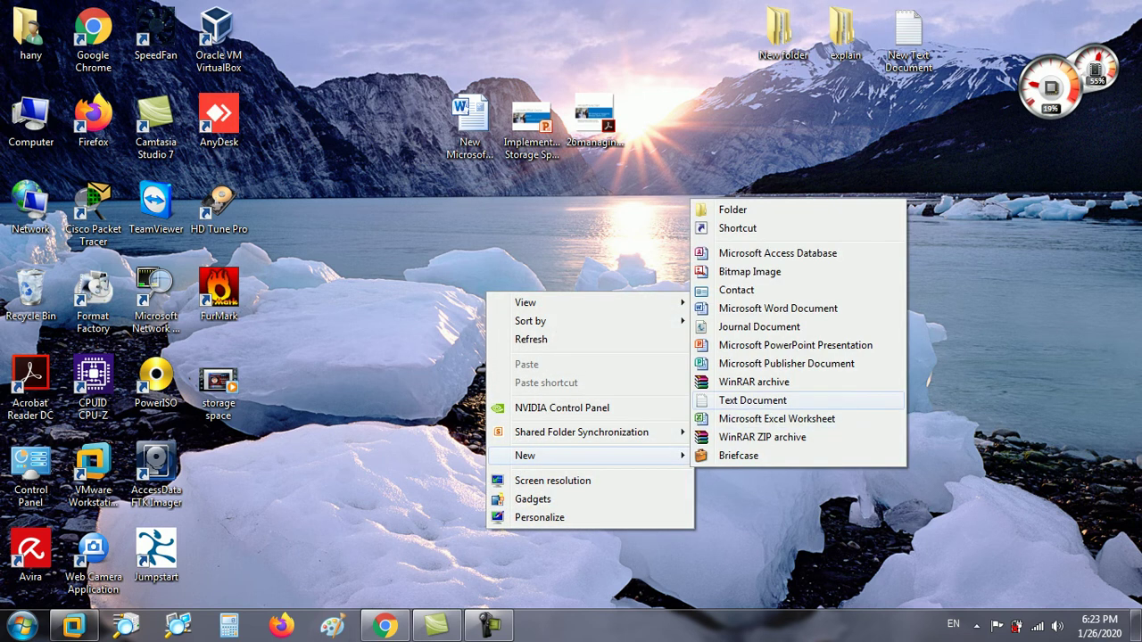
click(741, 400)
key(Return)
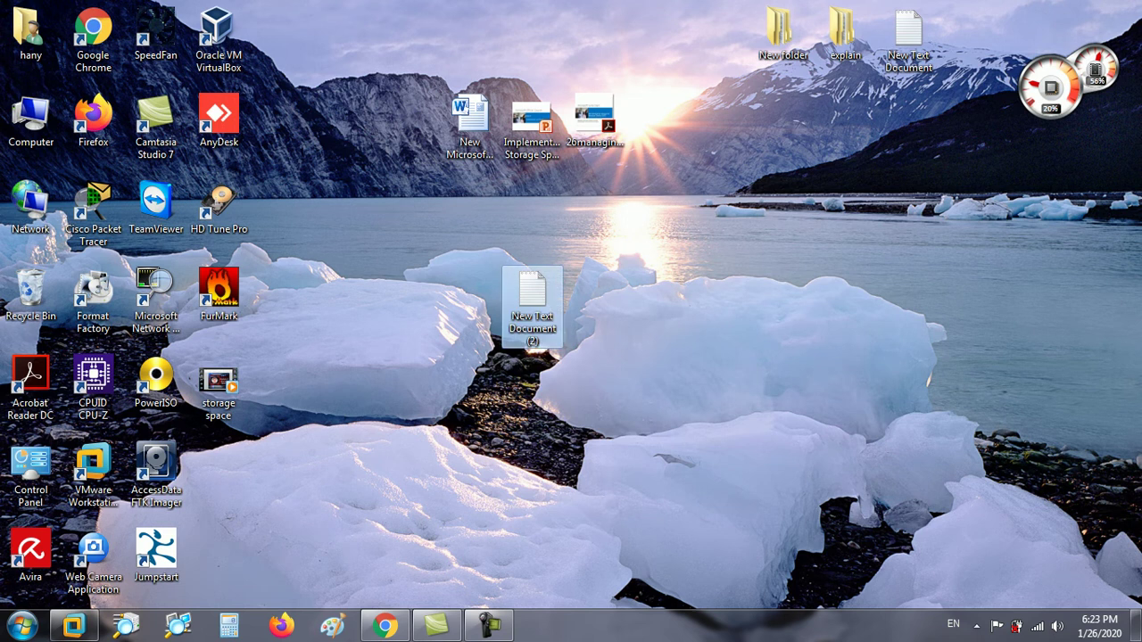
key(Return)
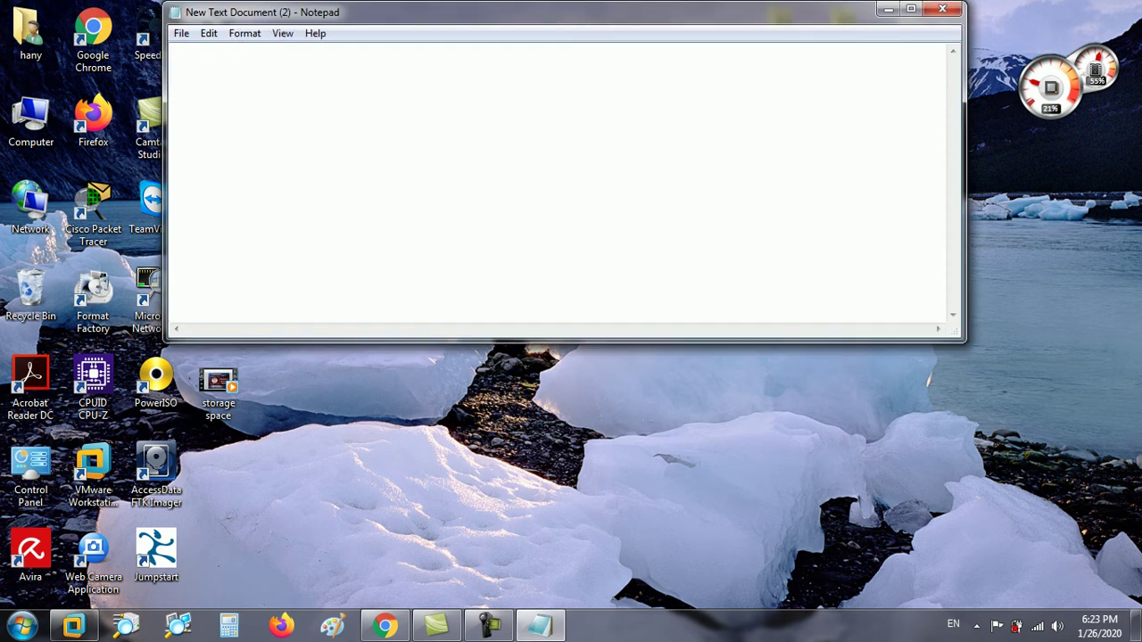
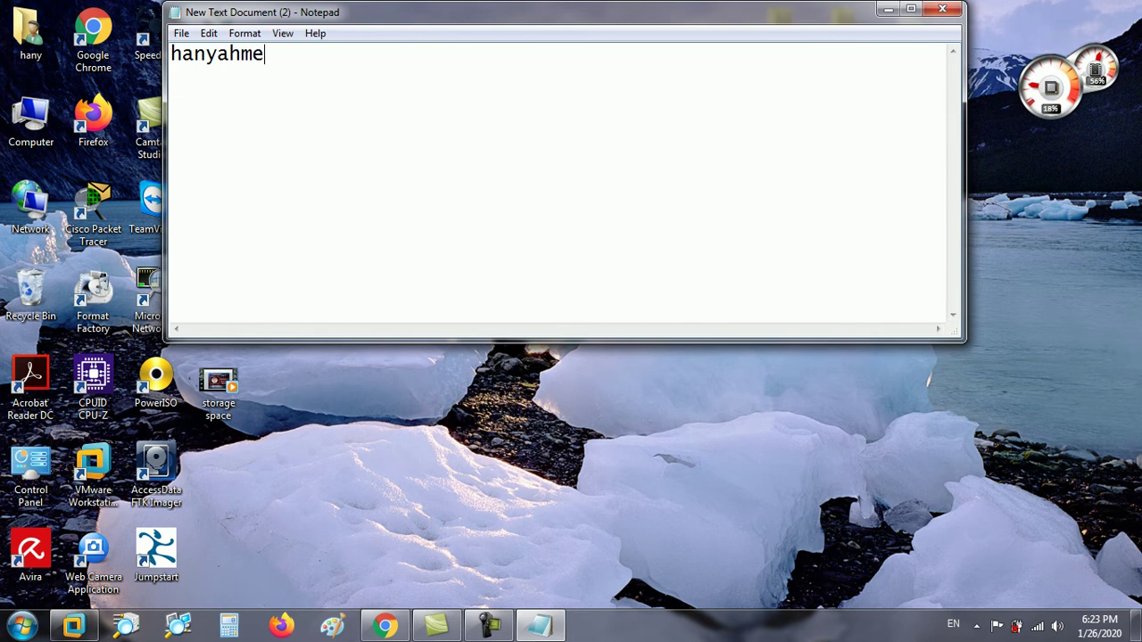
Type the user's name into the document and edit its first letters.
key(Home)
key(shift+Right)
key(shift+Right)
key(shift+Right)
key(shift+Right)
key(shift+Right)
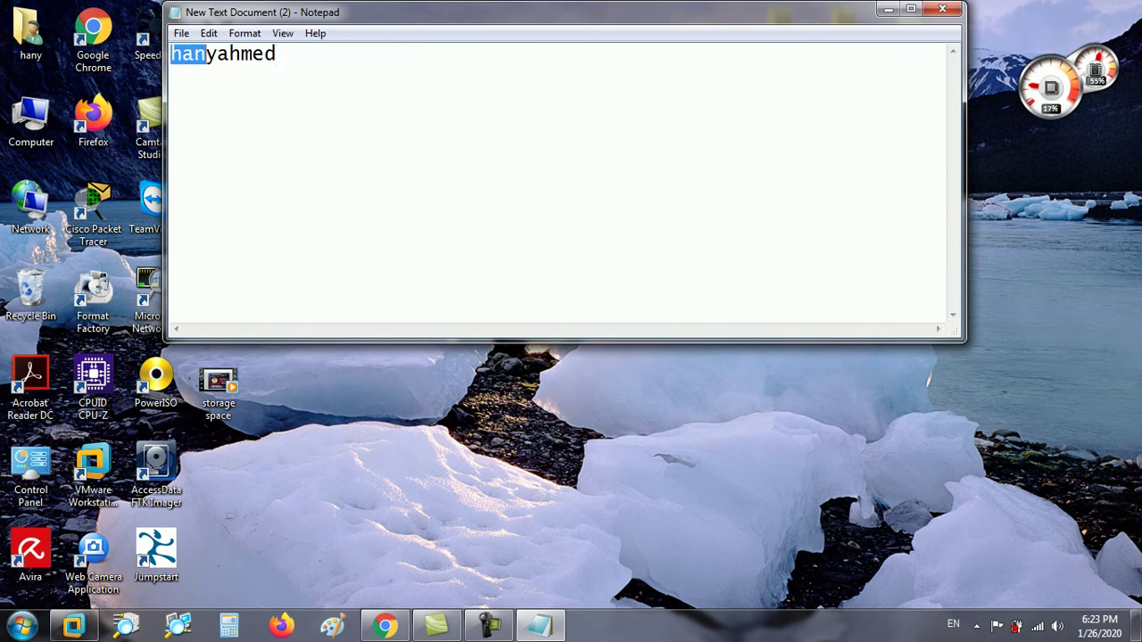
key(shift+Right)
key(shift+Right)
key(shift+Right)
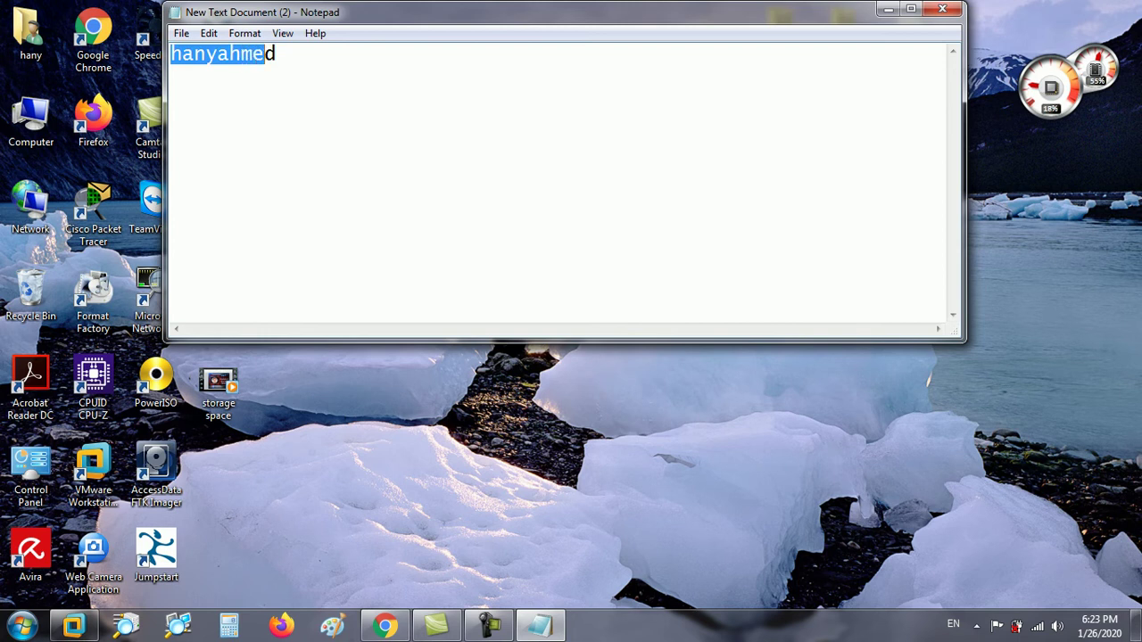
click(228, 53)
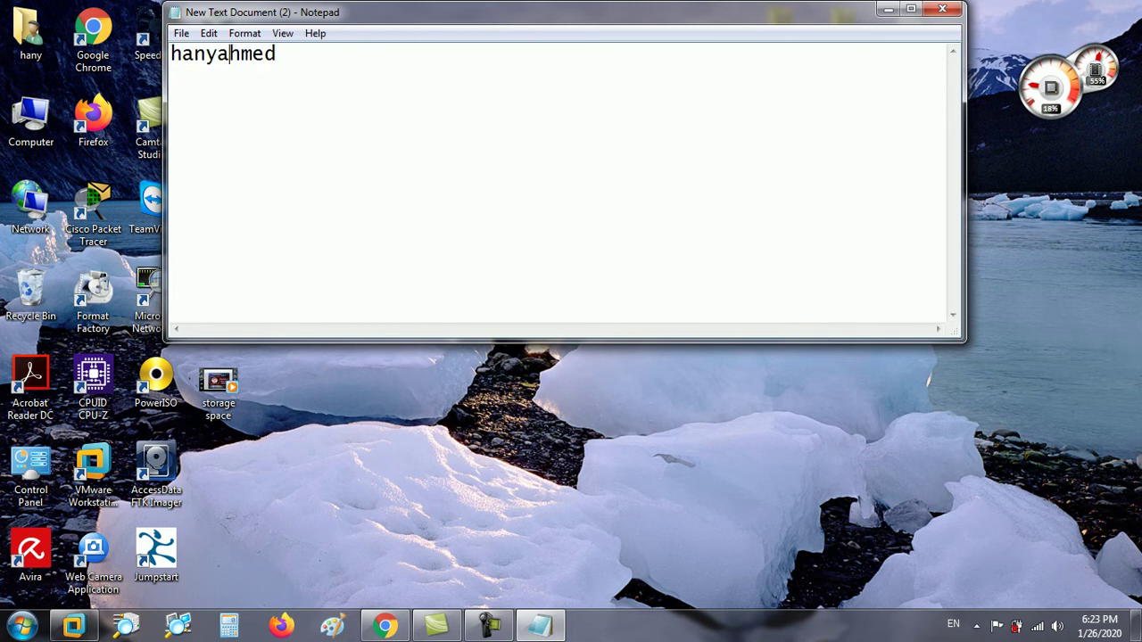
key(Left)
key(shift+Right)
key(shift+Right)
key(shift+Right)
key(shift+Right)
key(shift+Right)
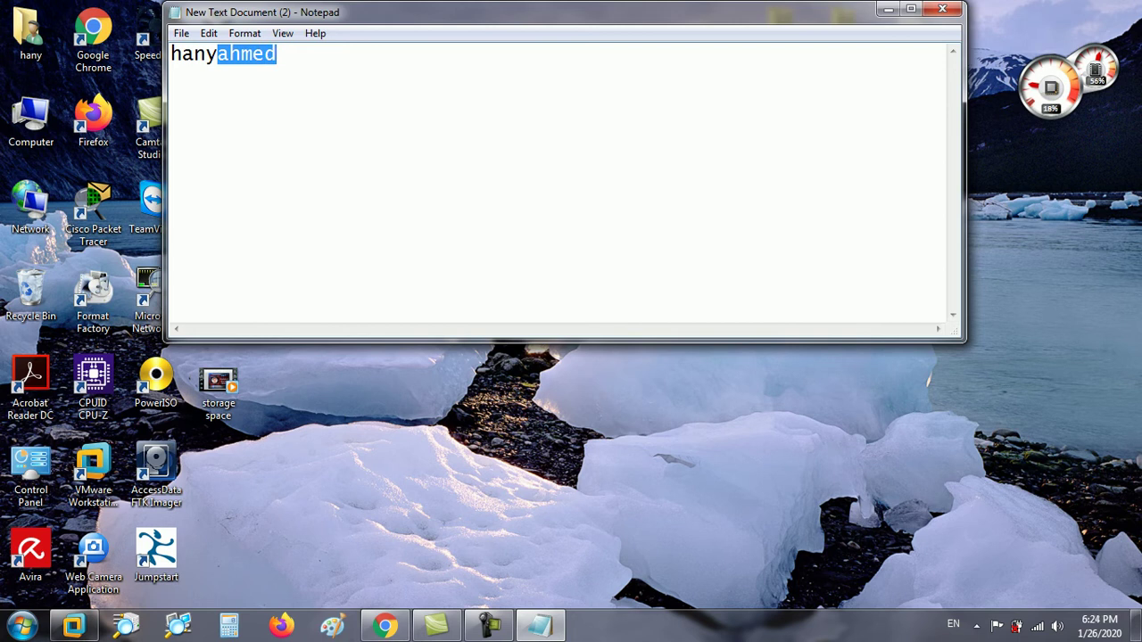
text(hany)
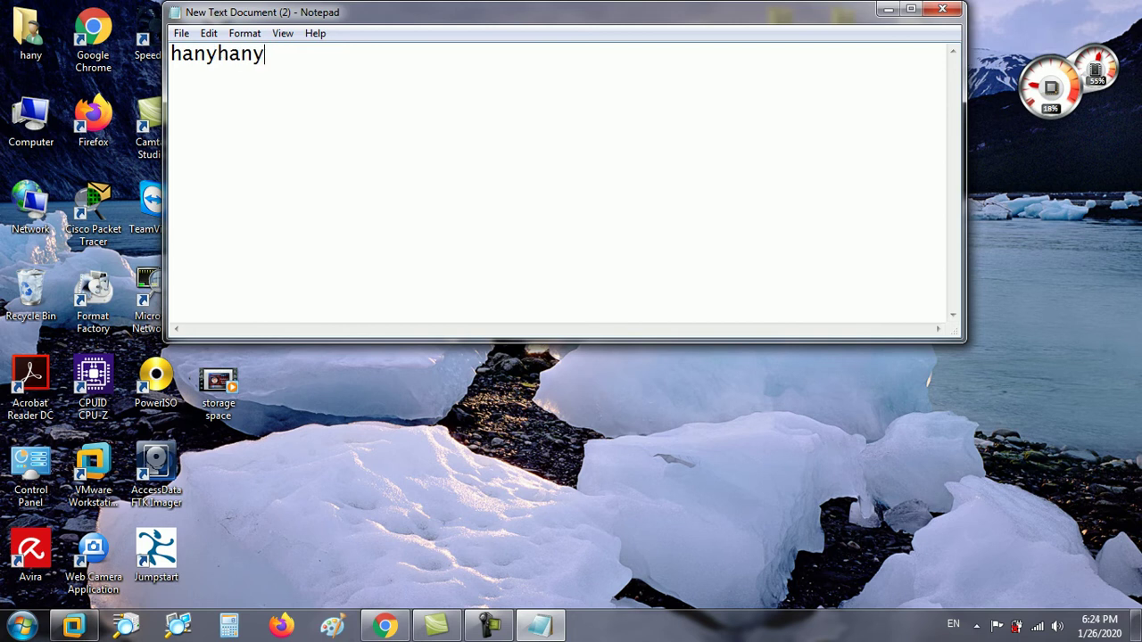
key(Home)
key(shift+Right)
key(shift+Right)
key(shift+Right)
key(shift+Right)
key(shift+Right)
key(shift+Right)
key(shift+Right)
key(shift+Right)
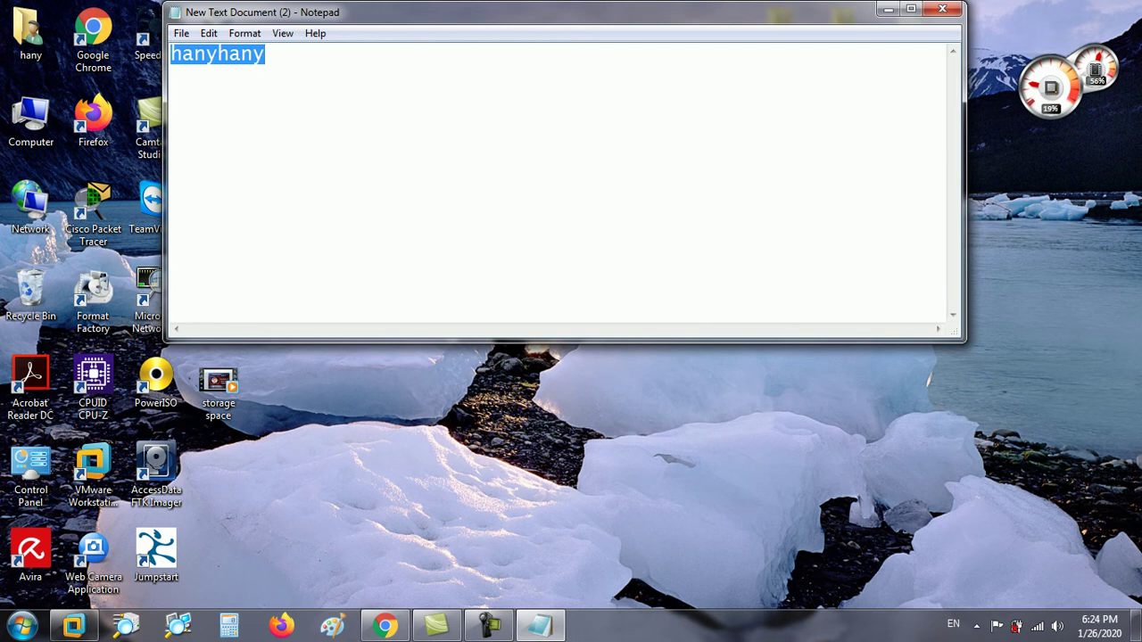
key(End)
Append the .exe extension to the name, then return to the virtual machine.
text(.exe)
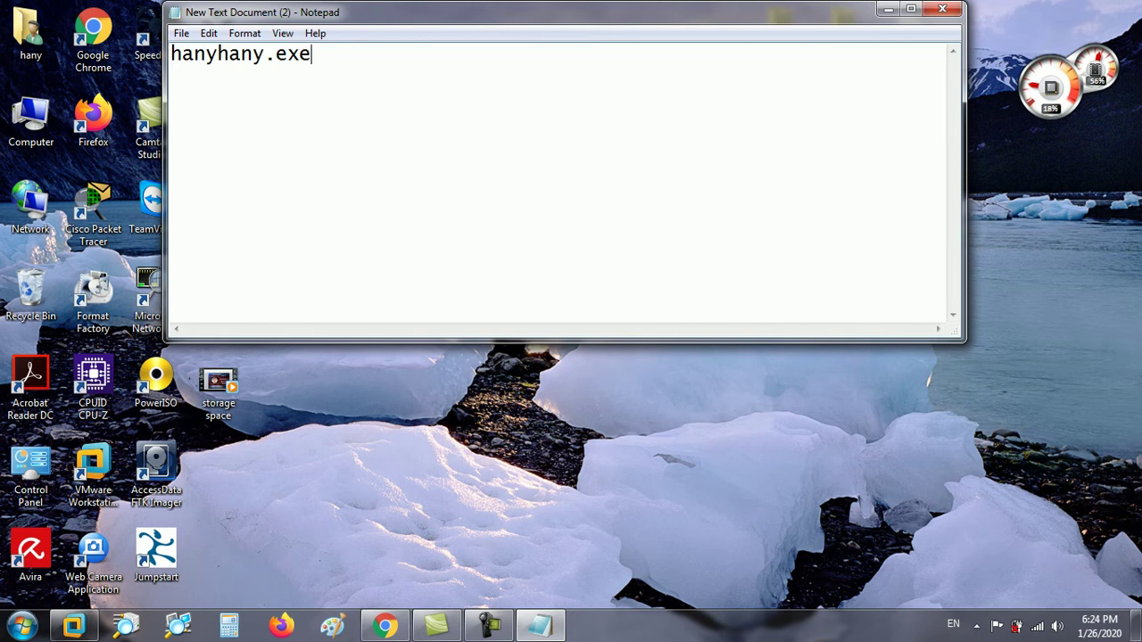
key(Return)
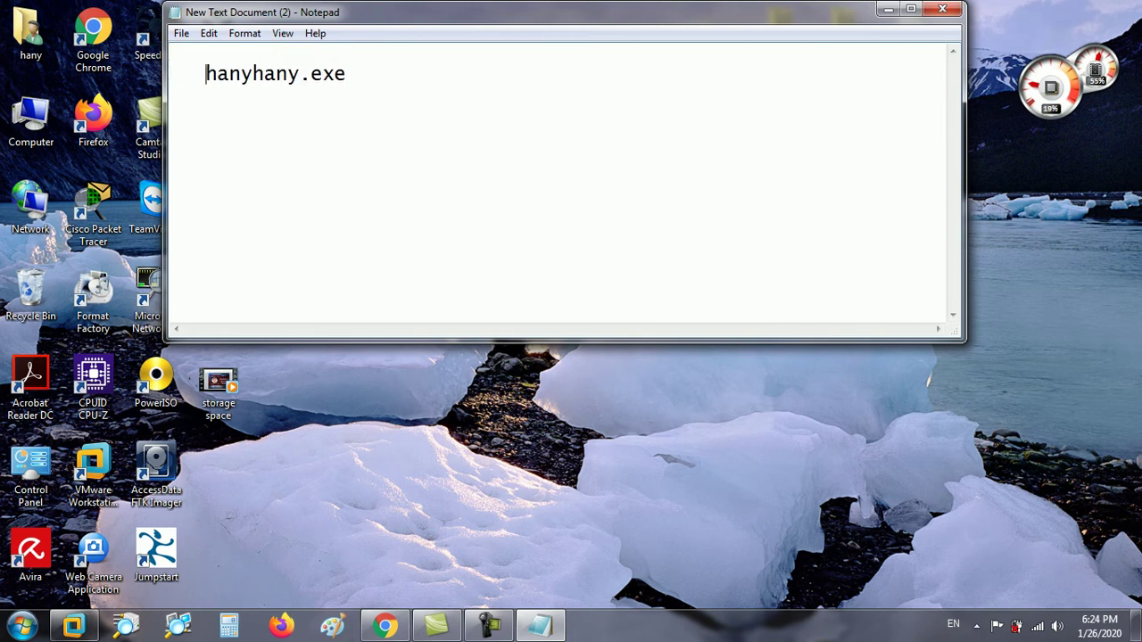
key(shift+Right)
key(shift+Right)
key(shift+Right)
key(shift+Right)
key(shift+Right)
key(shift+Right)
key(shift+Right)
key(shift+Right)
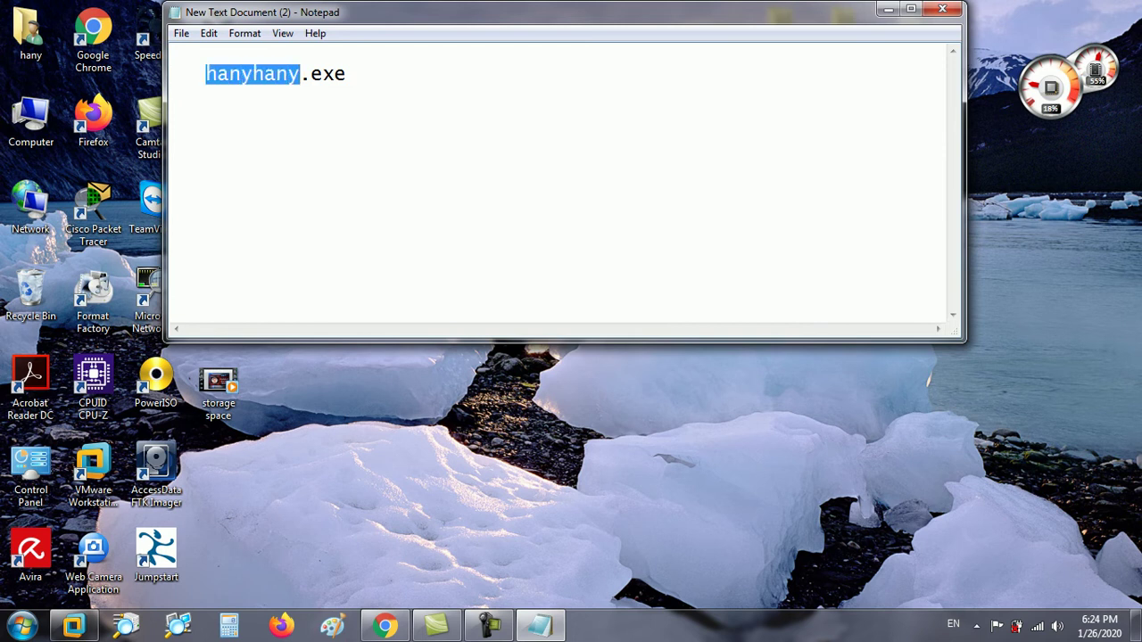
key(Right)
key(shift+Right)
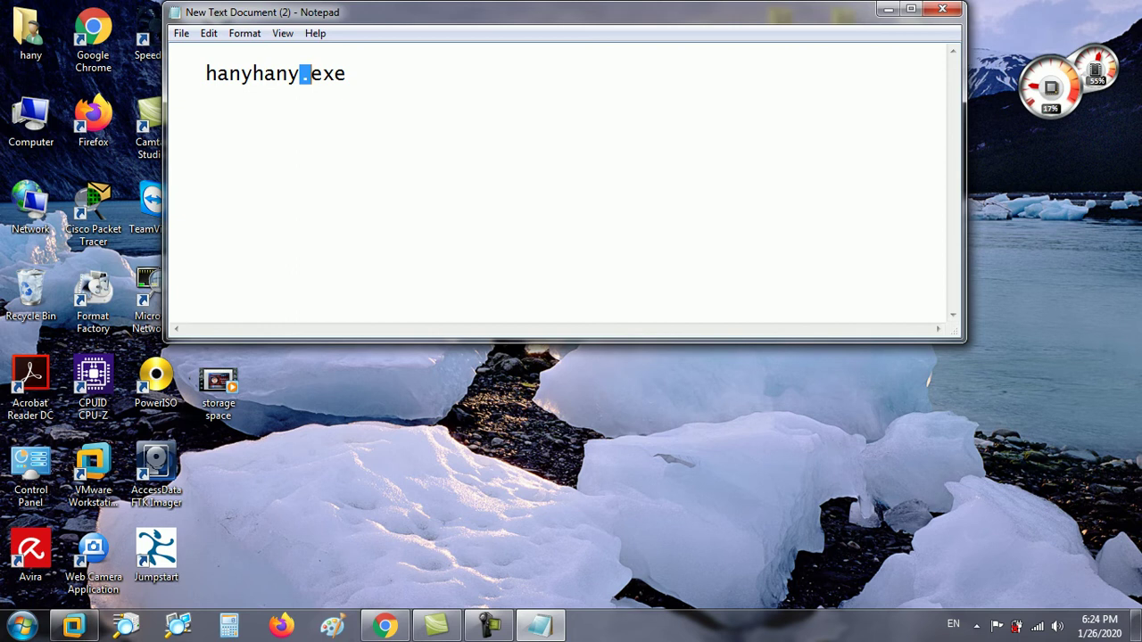
click(74, 625)
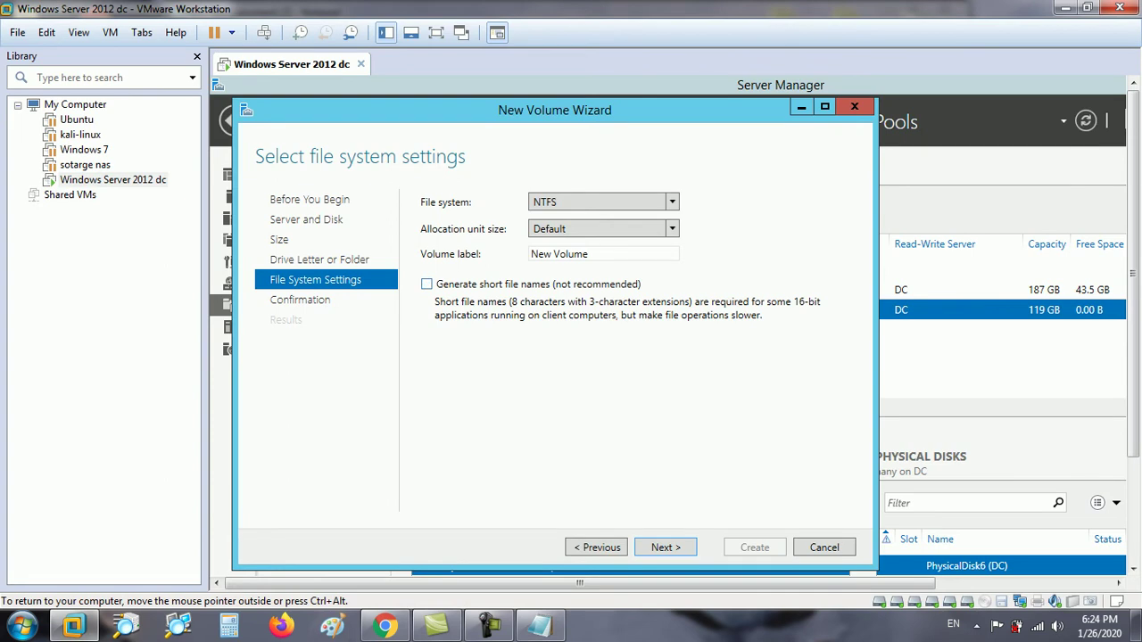
Try ReFS, then keep NTFS as the volume's file system and continue to confirmation.
key(alt+Down)
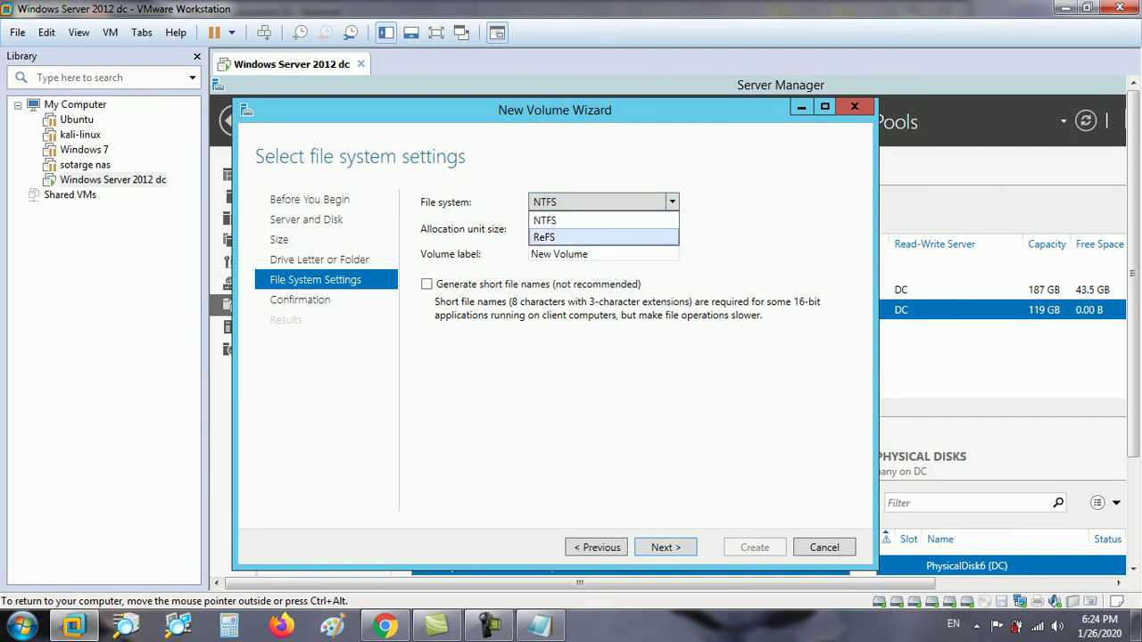
key(Tab)
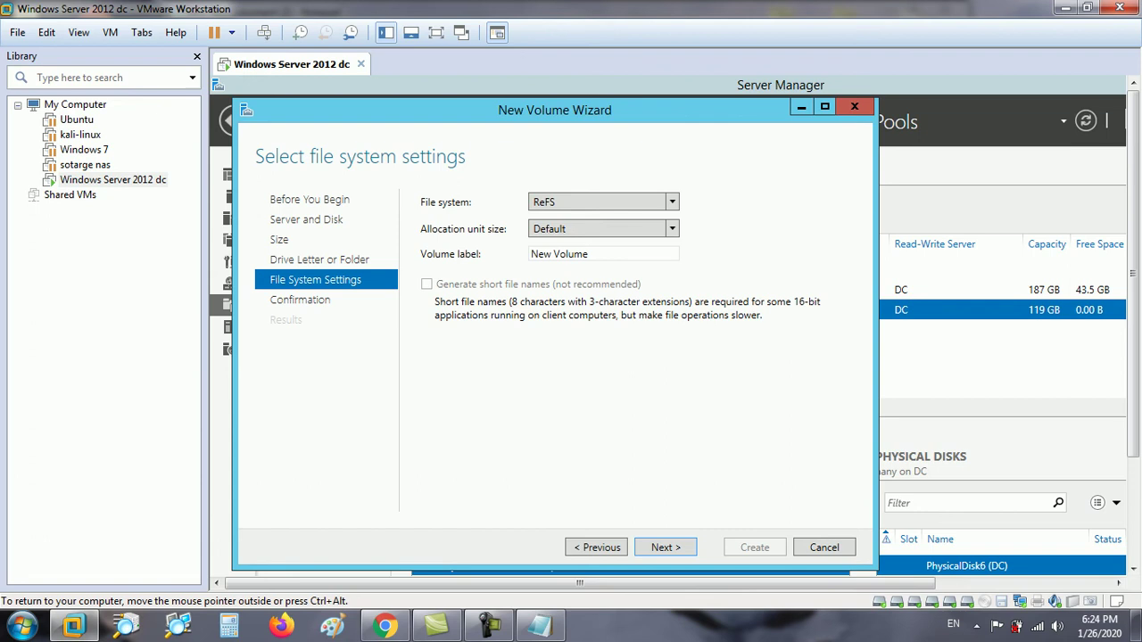
key(alt+Down)
key(Up)
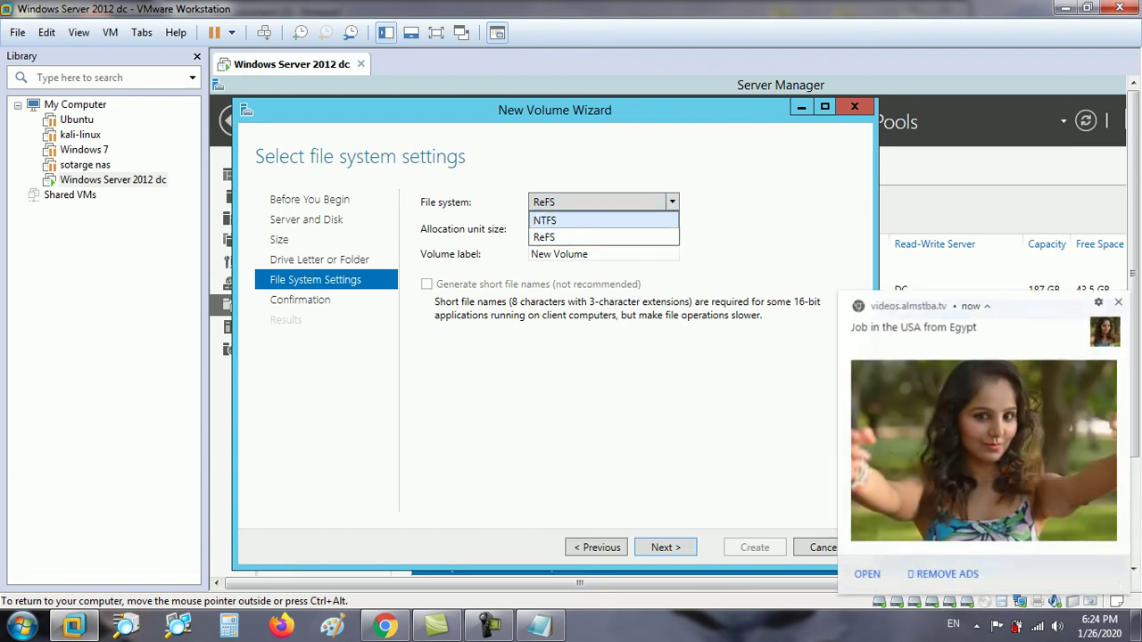
key(Tab)
key(ctrl+alt)
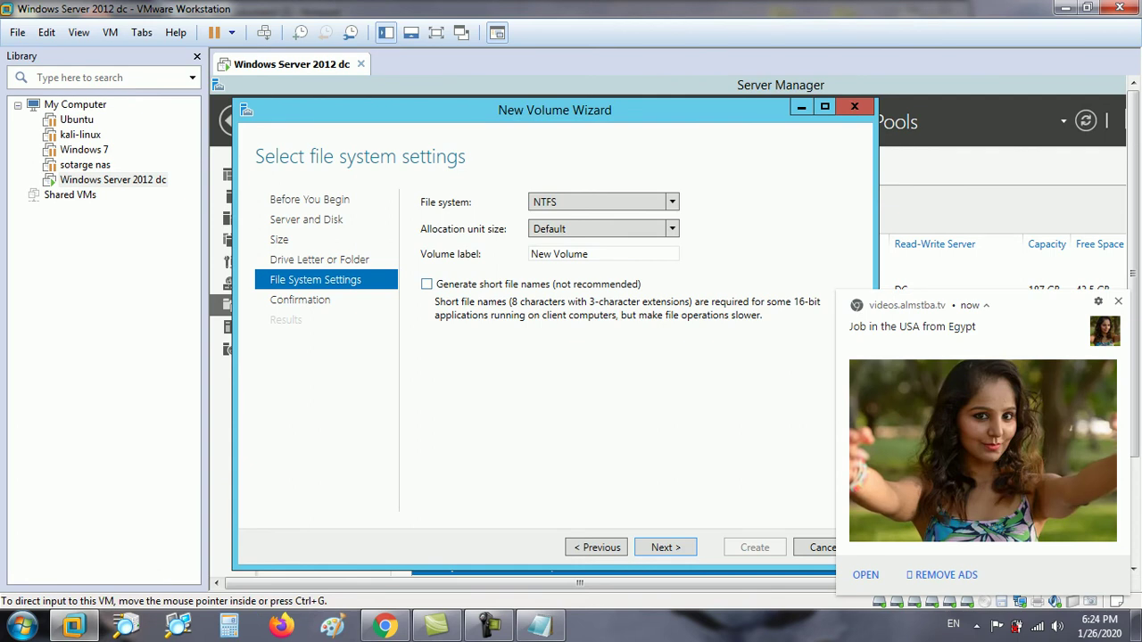
key(ctrl+alt+Return)
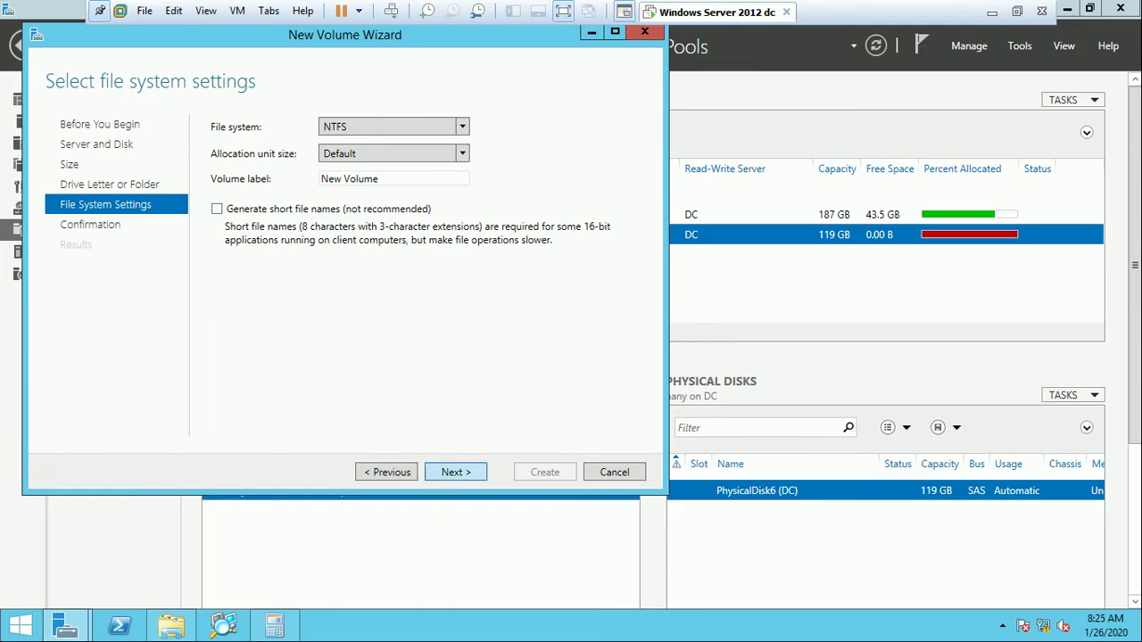
click(455, 472)
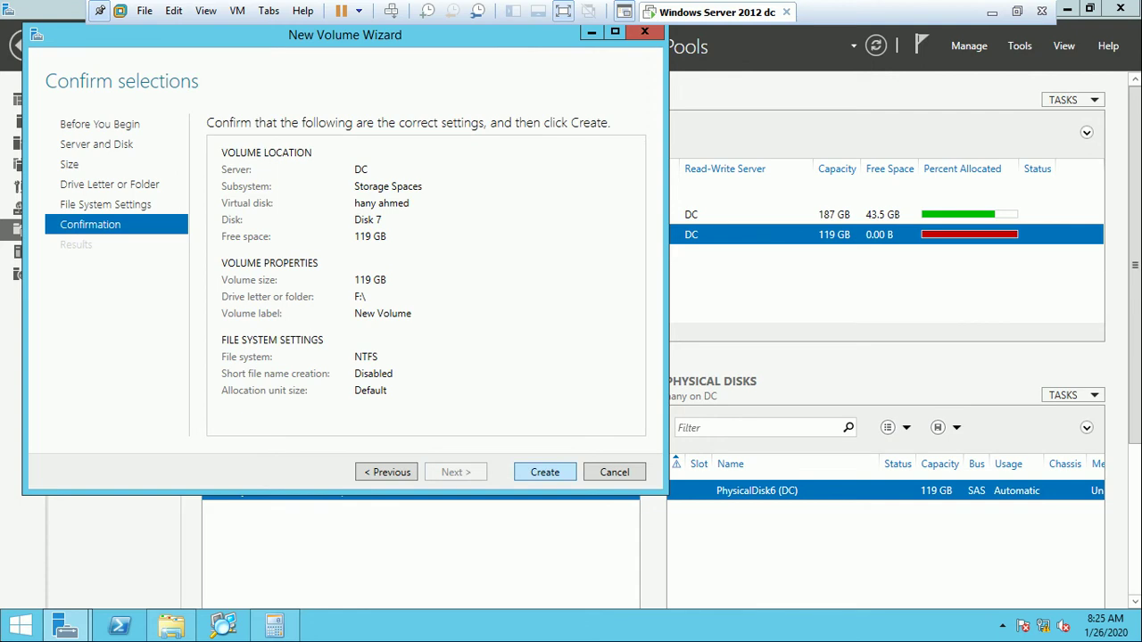
Create the 119 GB NTFS volume F: and close the wizard when tasks complete.
click(544, 473)
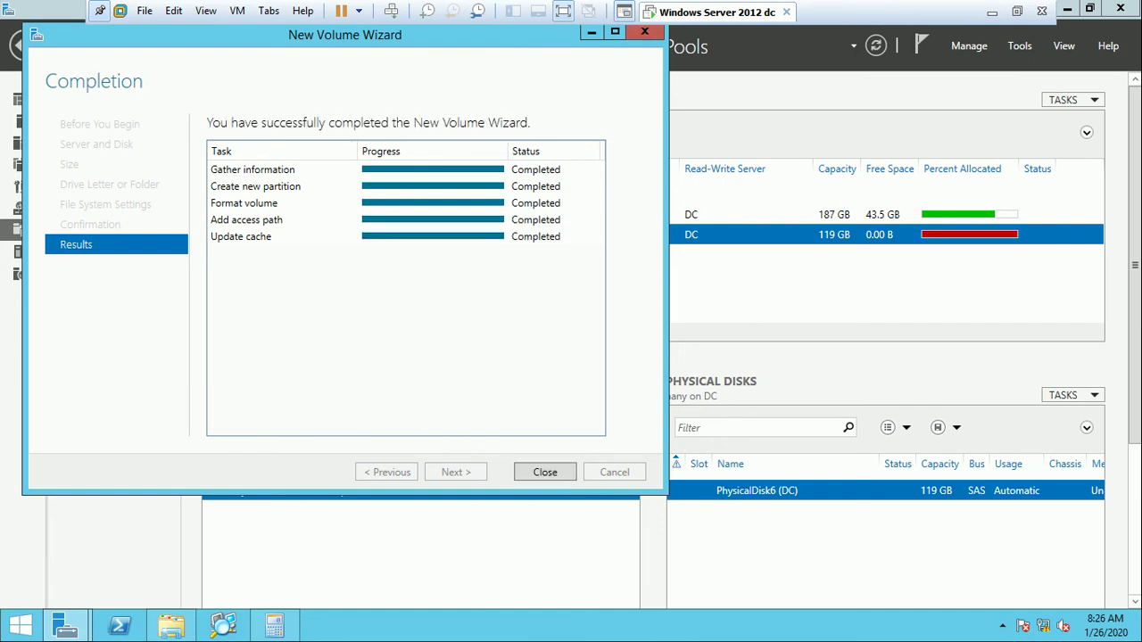
key(Return)
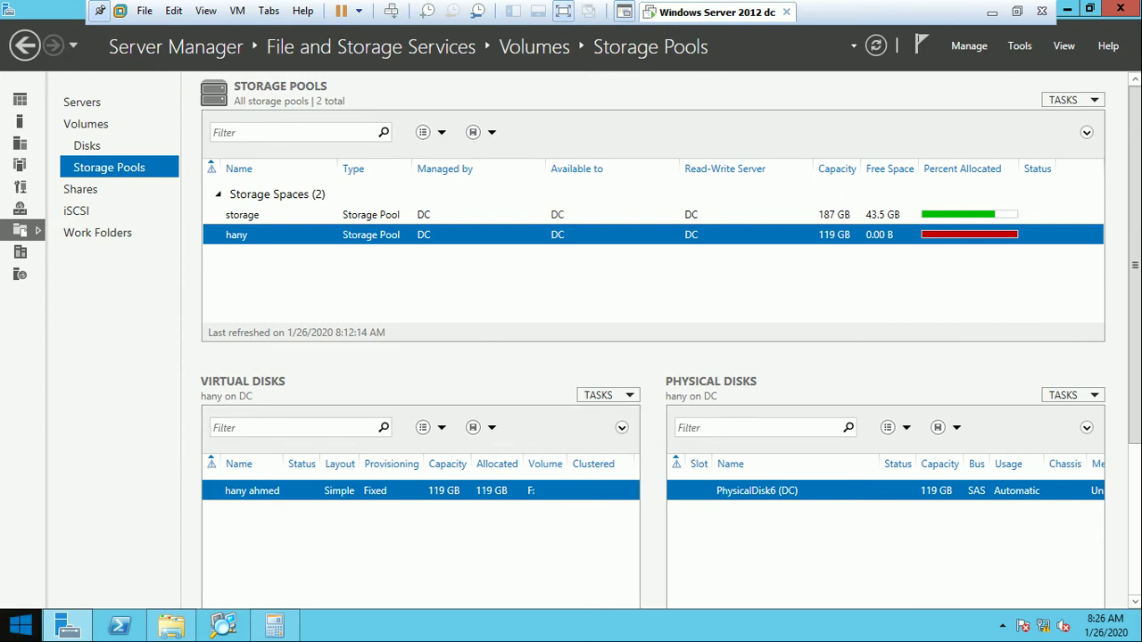
Open This PC and browse into the empty New Volume (F:) drive.
key(super)
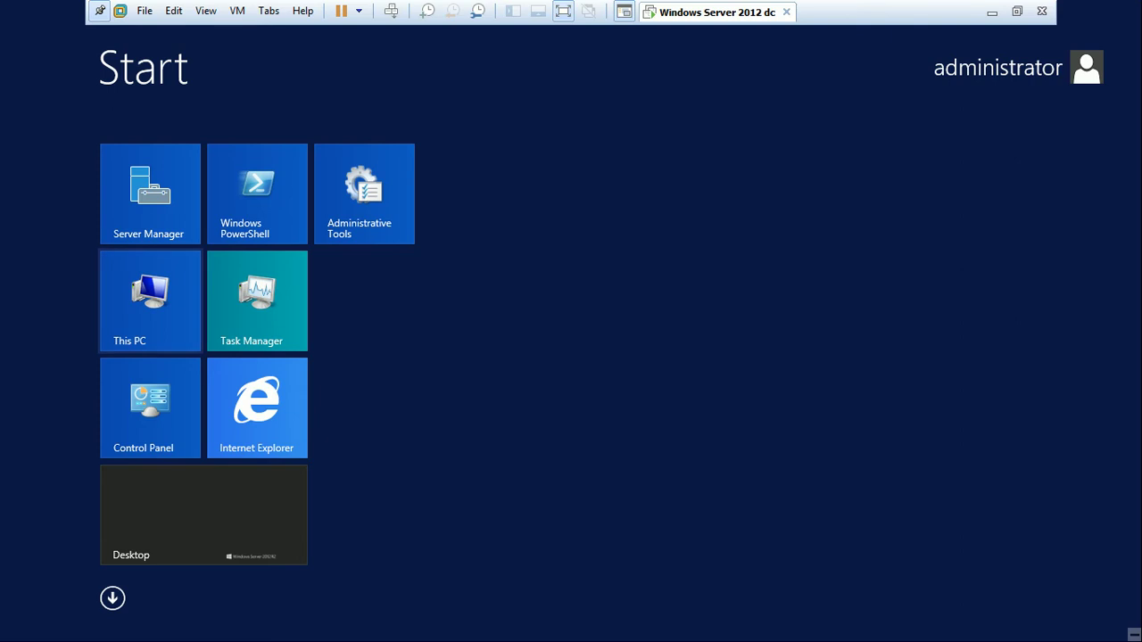
click(150, 300)
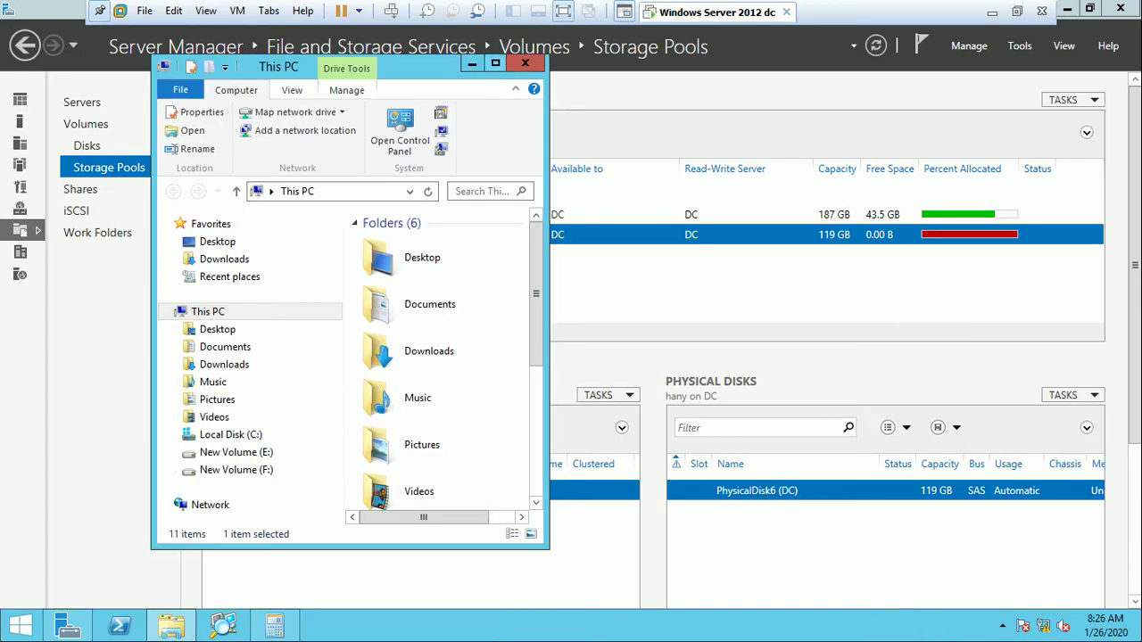
click(495, 62)
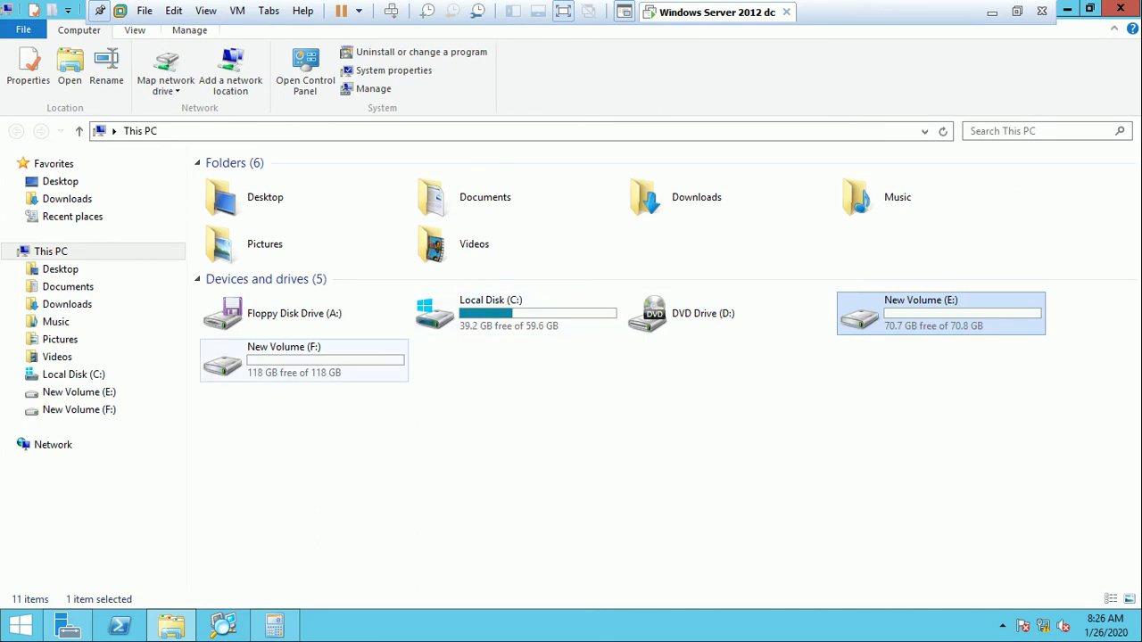
click(294, 359)
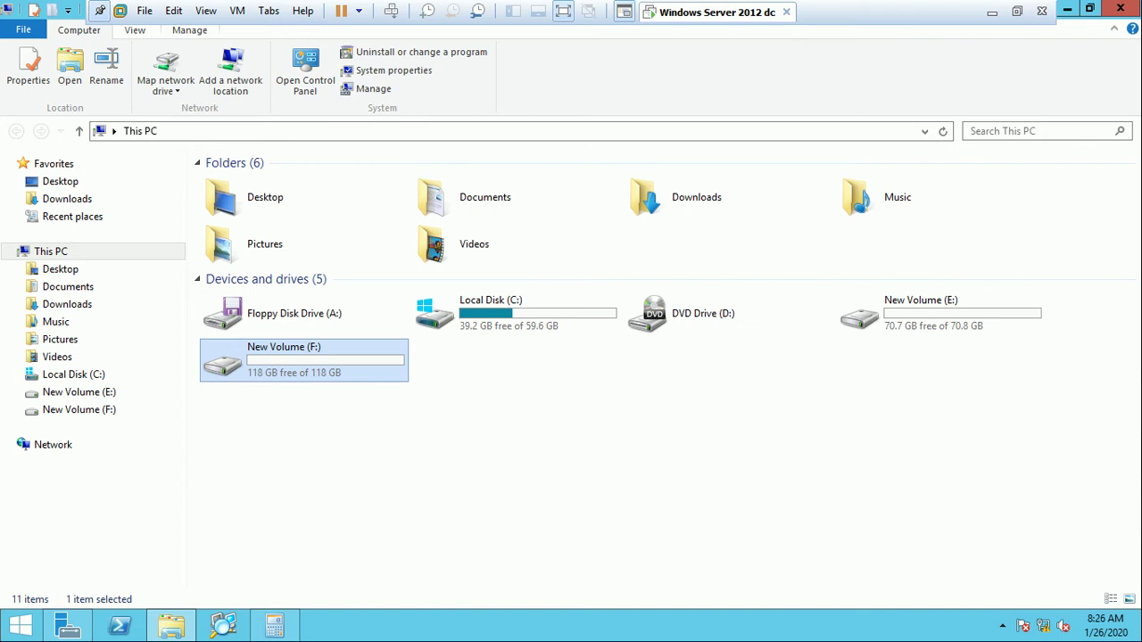
key(Return)
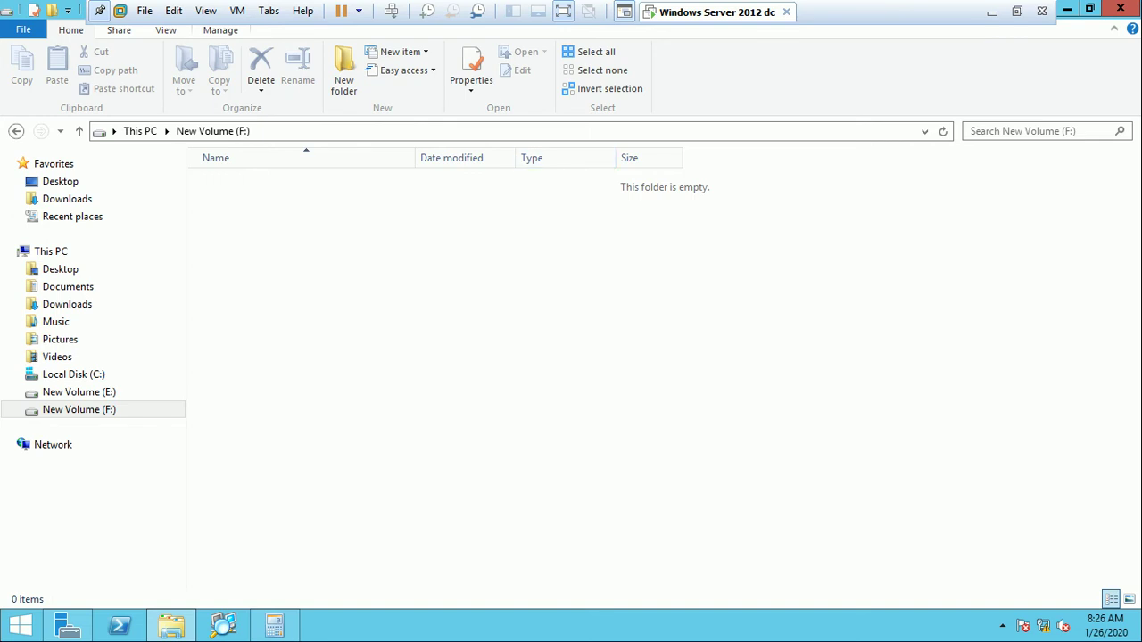
key(ctrl+alt+Return)
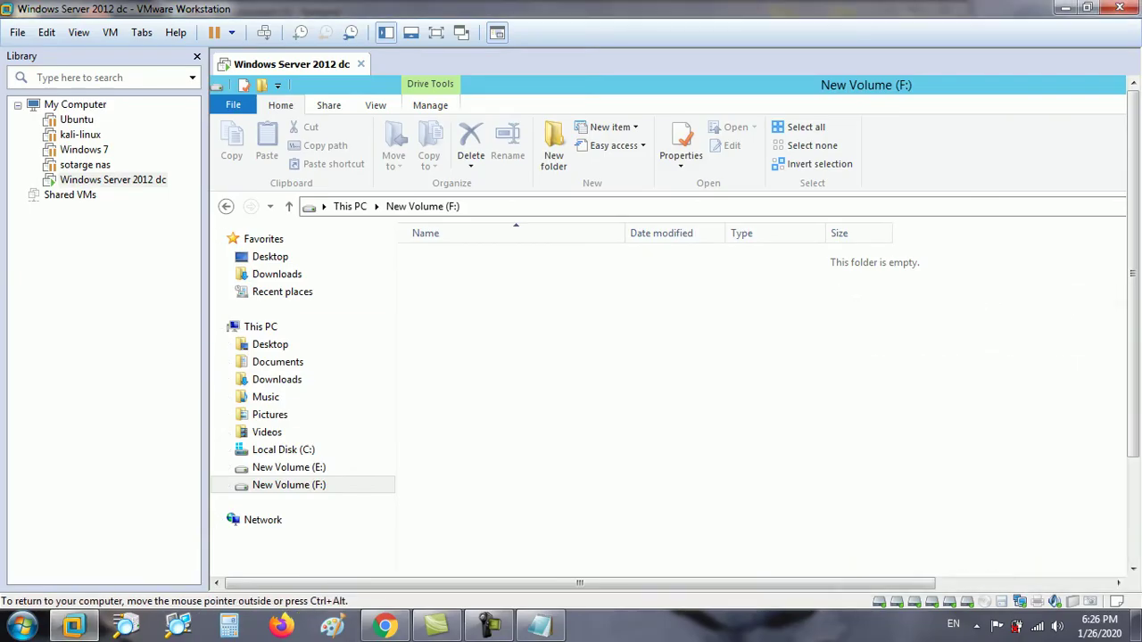
In VM Settings, remove the 50 GB Hard Disk 4, accept the ISO warning, and save.
key(ctrl+alt)
key(ctrl+g)
key(ctrl+alt)
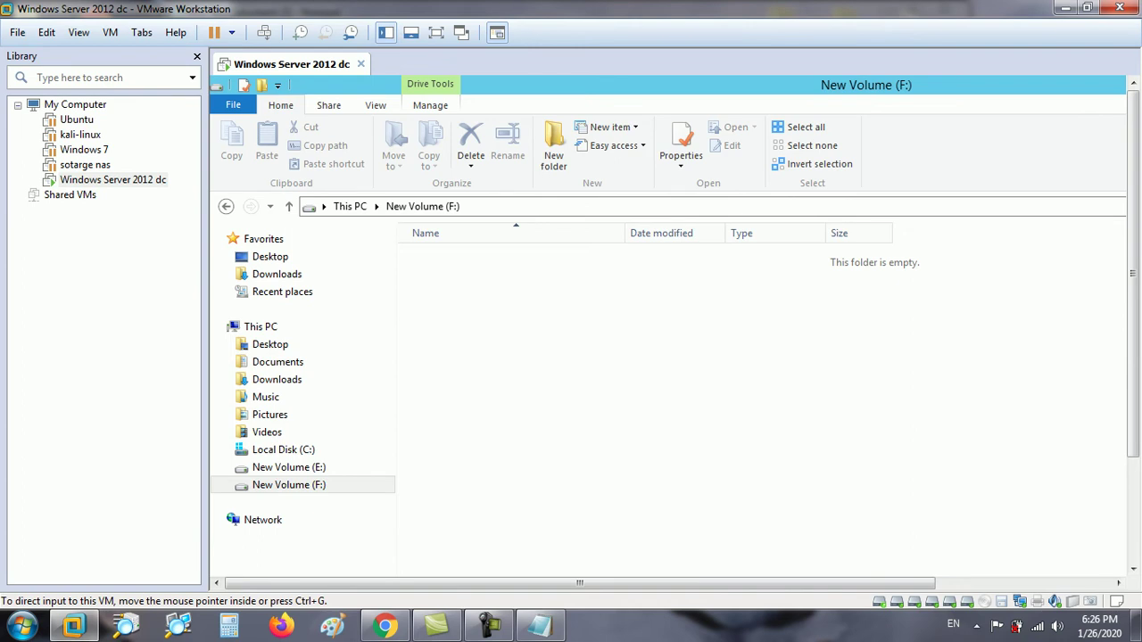
right_click(879, 602)
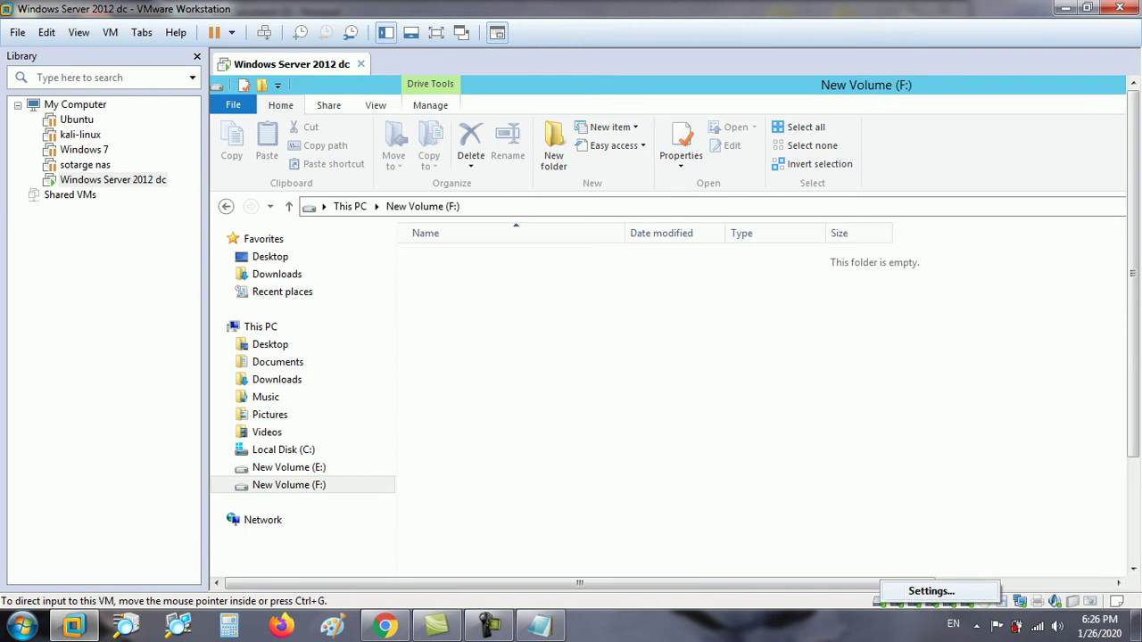
key(Escape)
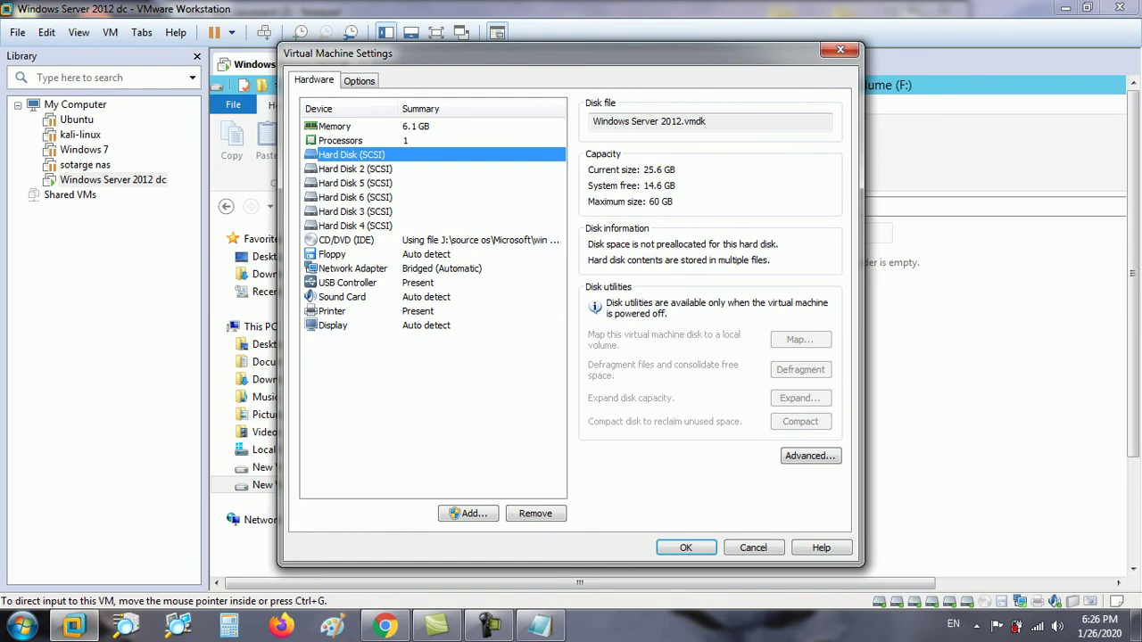
click(355, 226)
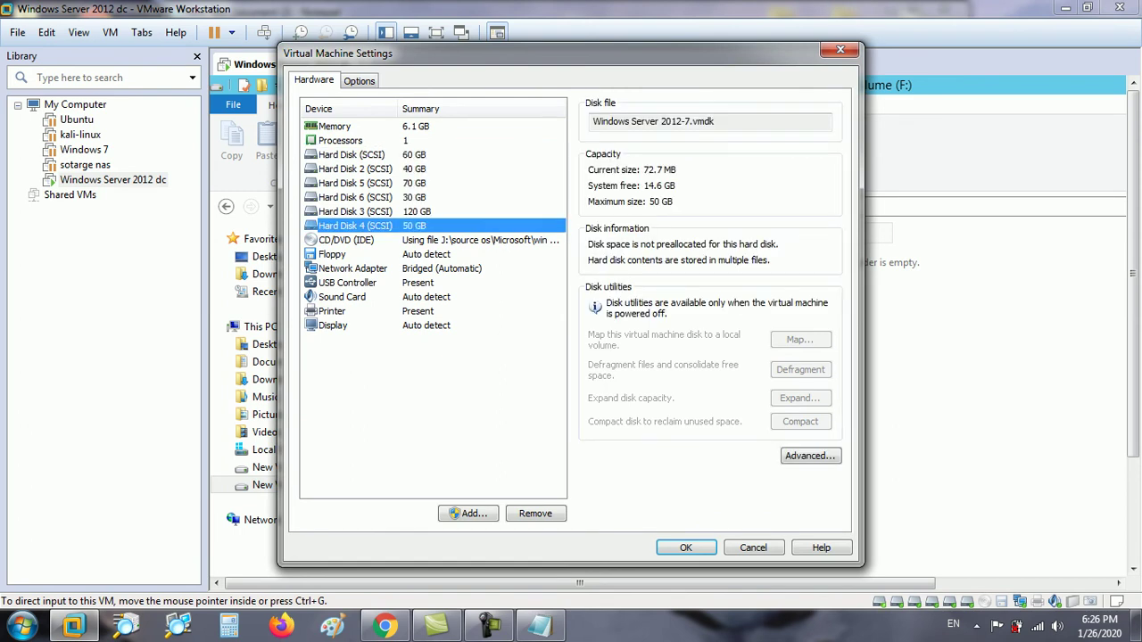
click(355, 211)
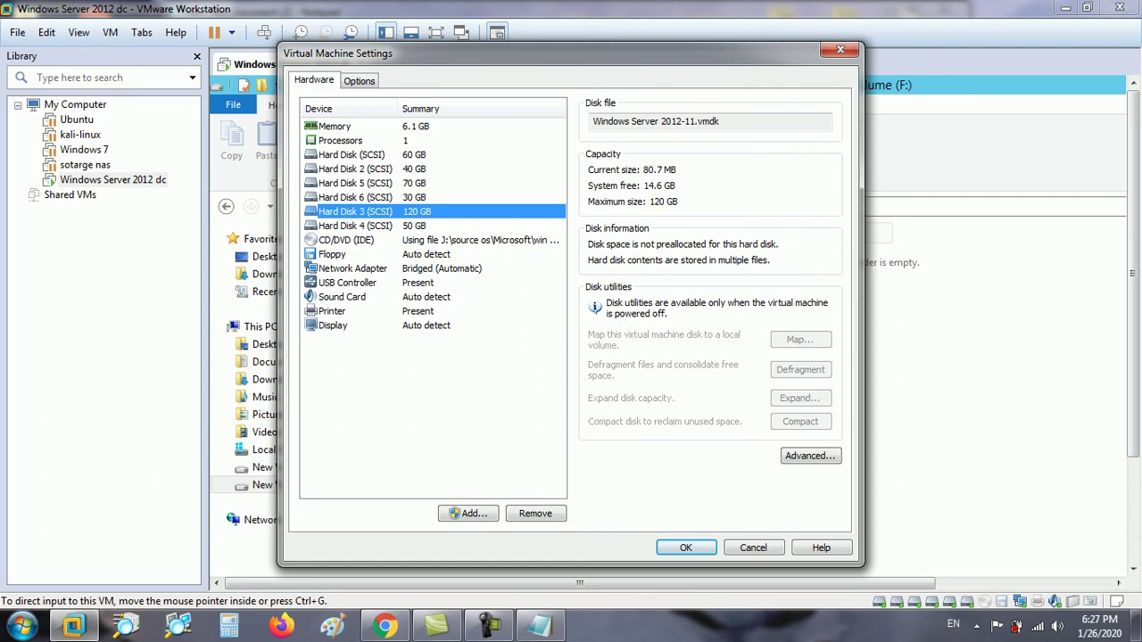
click(355, 226)
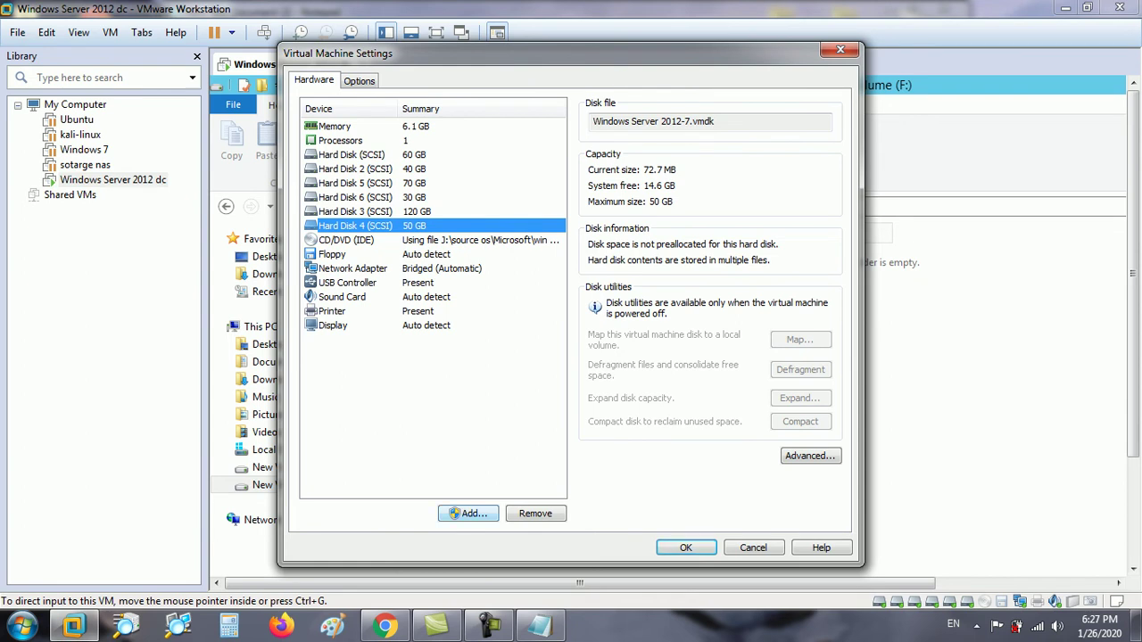
click(536, 513)
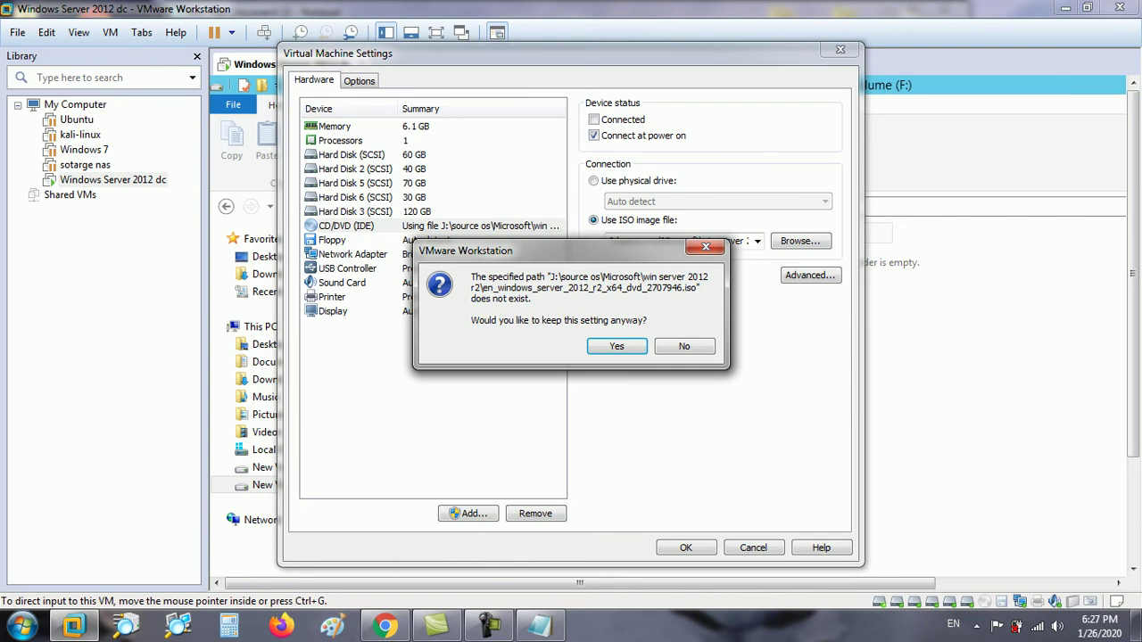
key(Return)
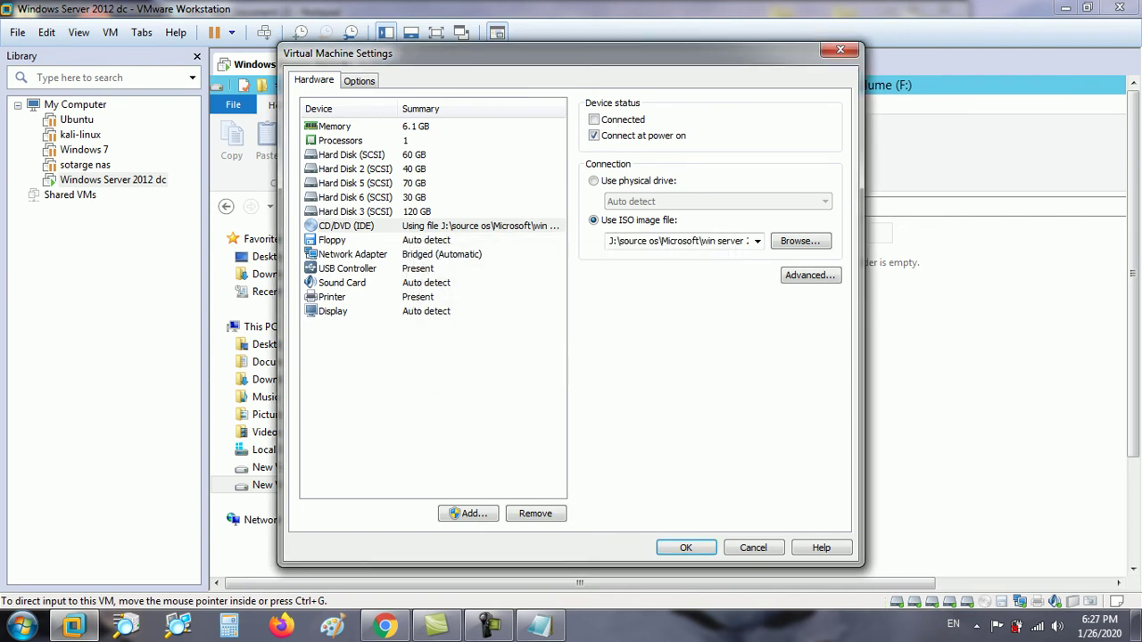
key(Return)
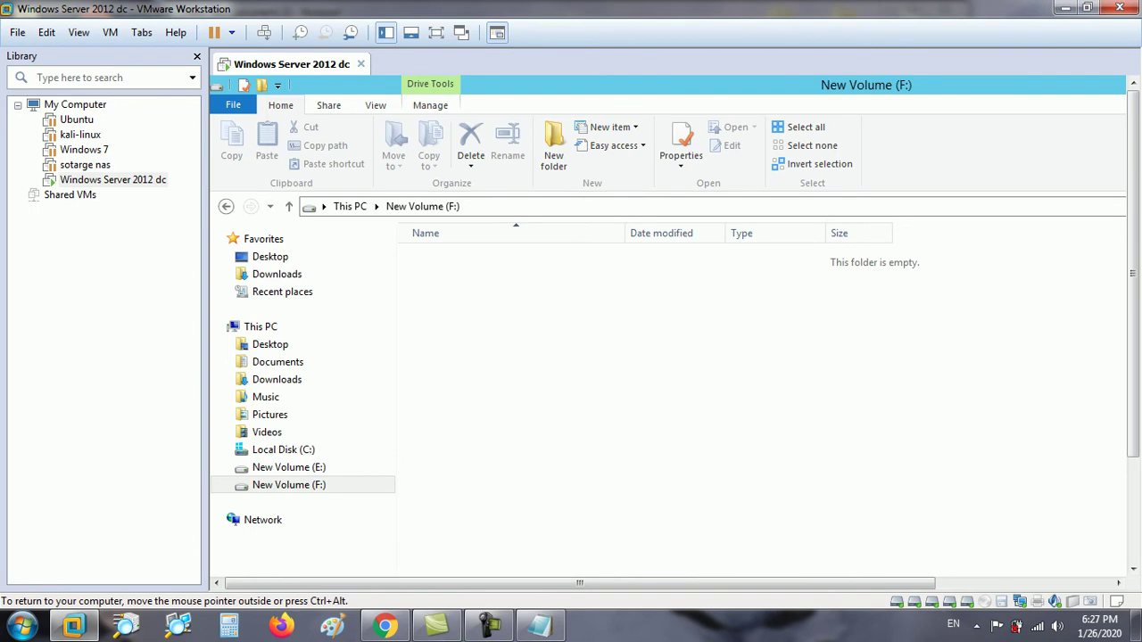
Open New Volume (E:) from This PC to confirm it's empty, then return to Server Manager.
key(ctrl+alt)
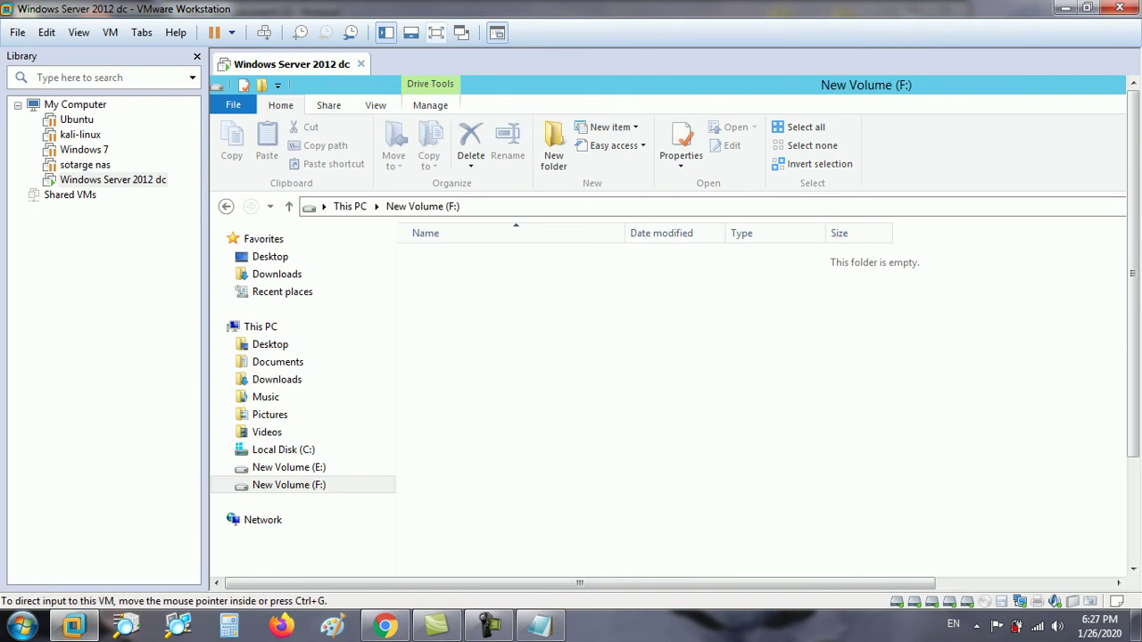
key(ctrl+alt+Return)
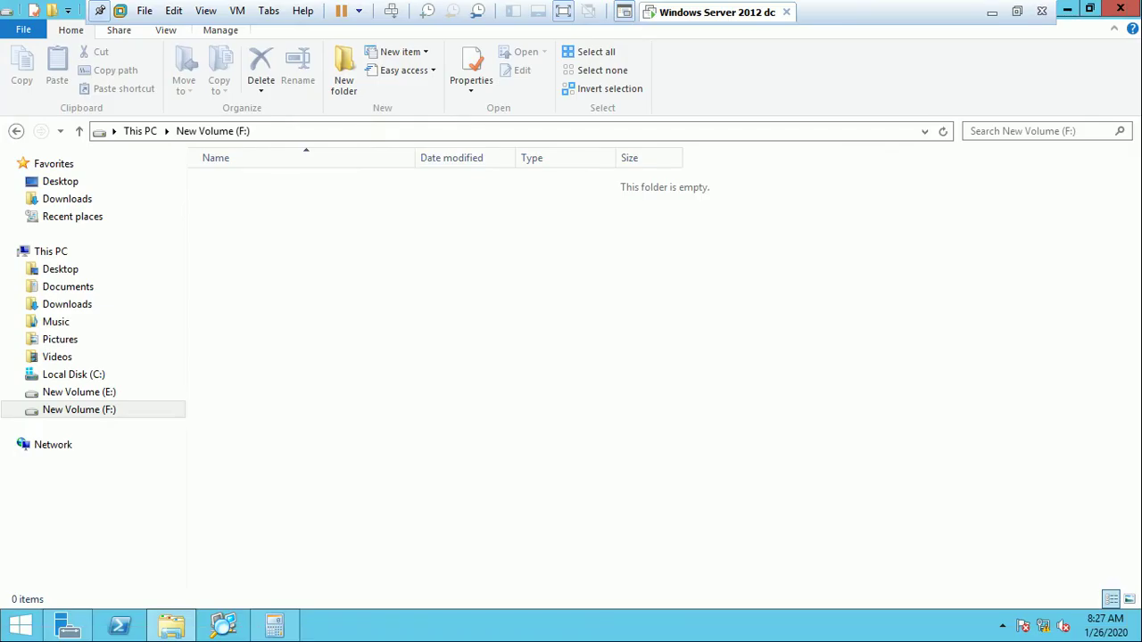
click(140, 131)
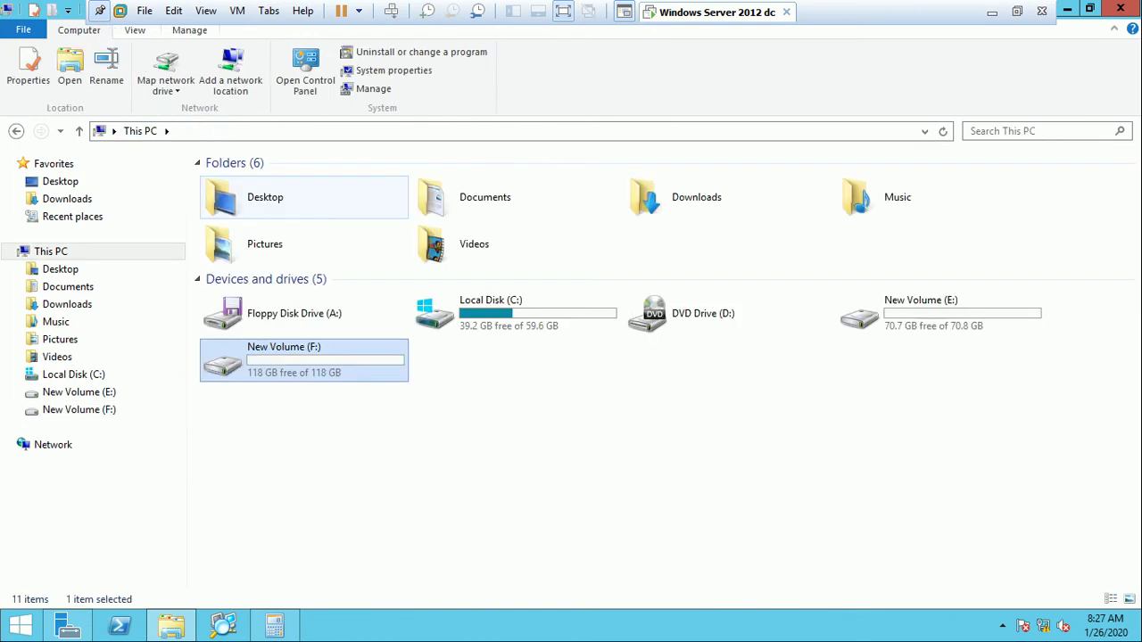
click(920, 313)
key(Return)
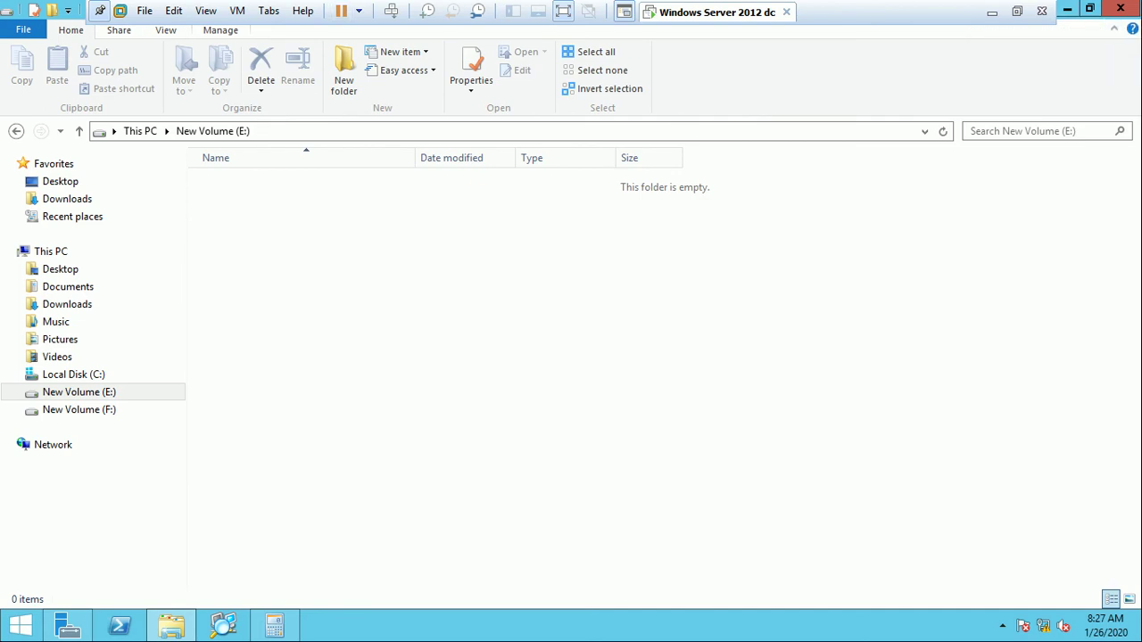
key(alt+Tab)
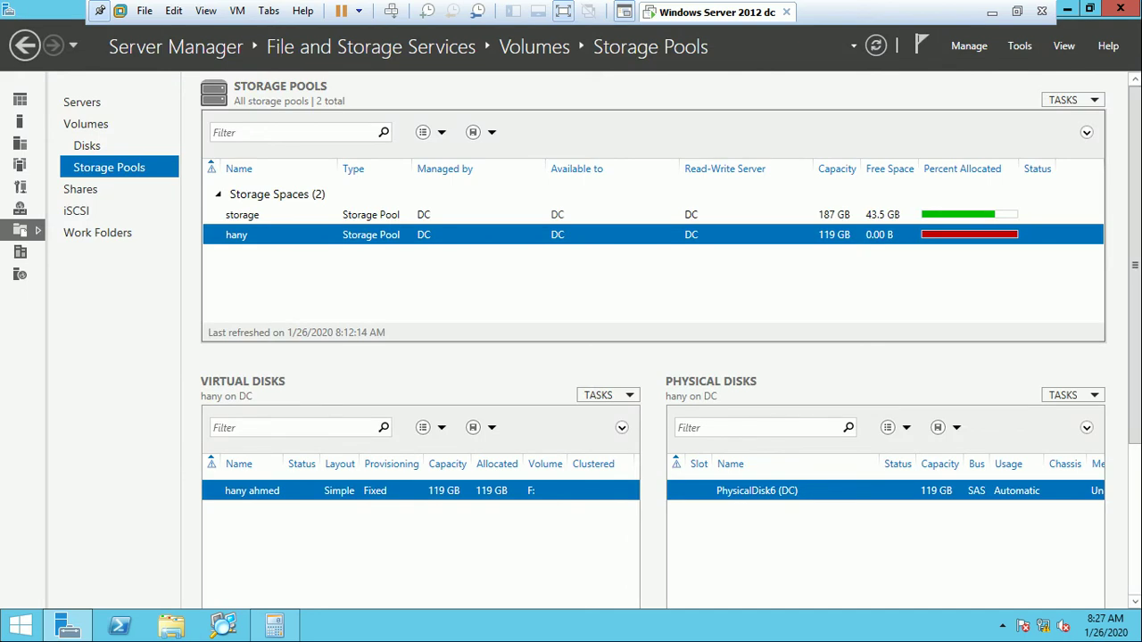
Refresh the storage pool's disks and choose Remove Disk on the failing PhysicalDisk-1 (DC).
click(242, 214)
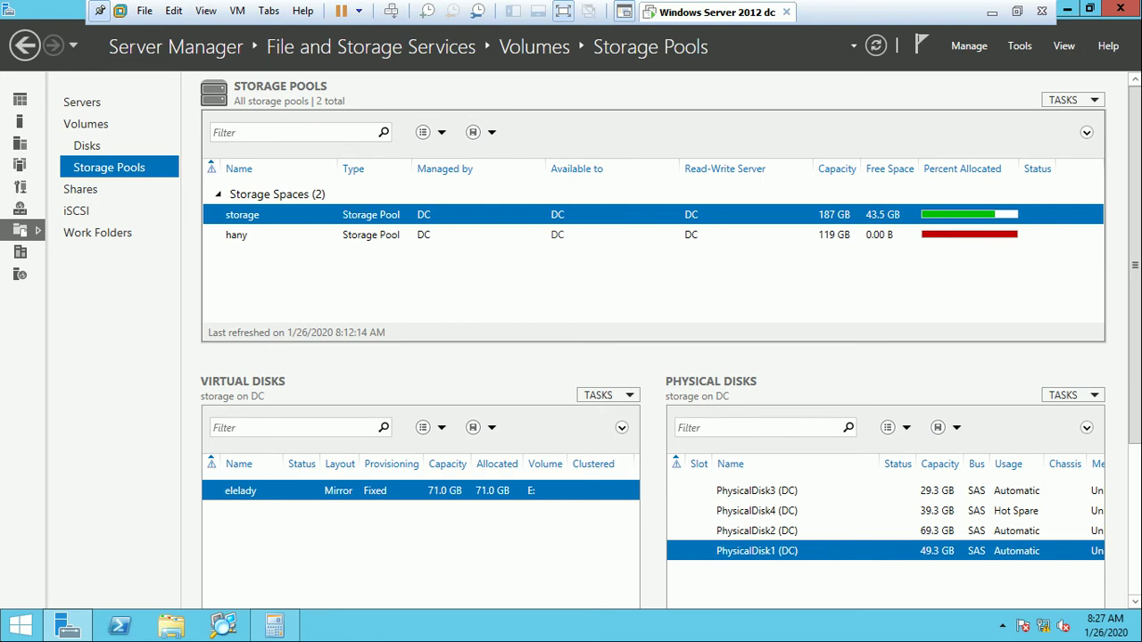
key(F5)
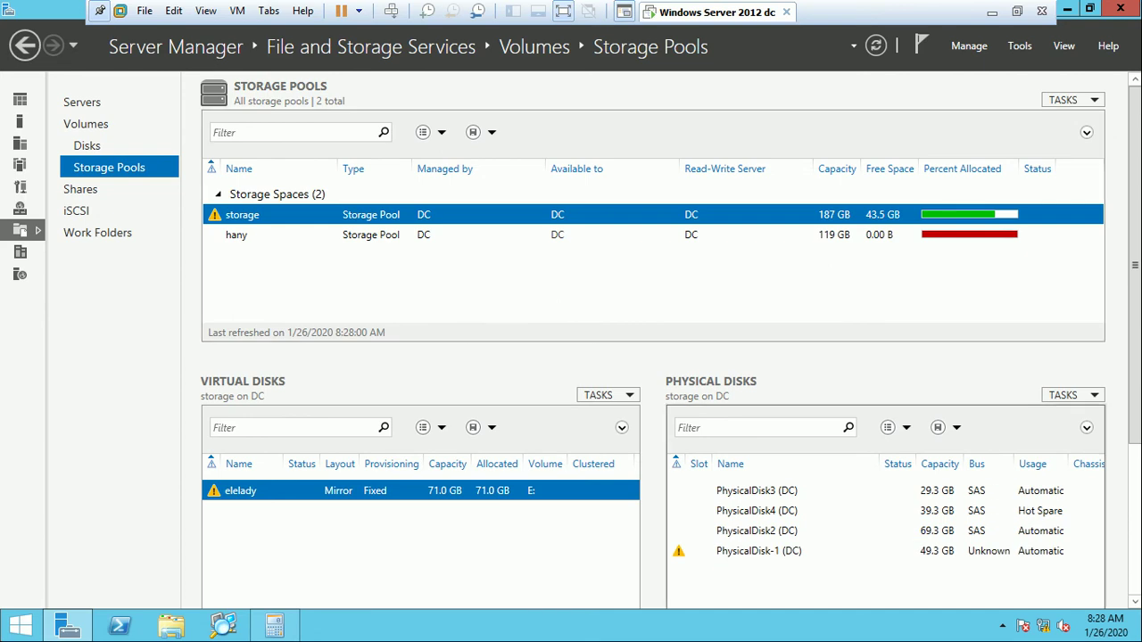
click(758, 550)
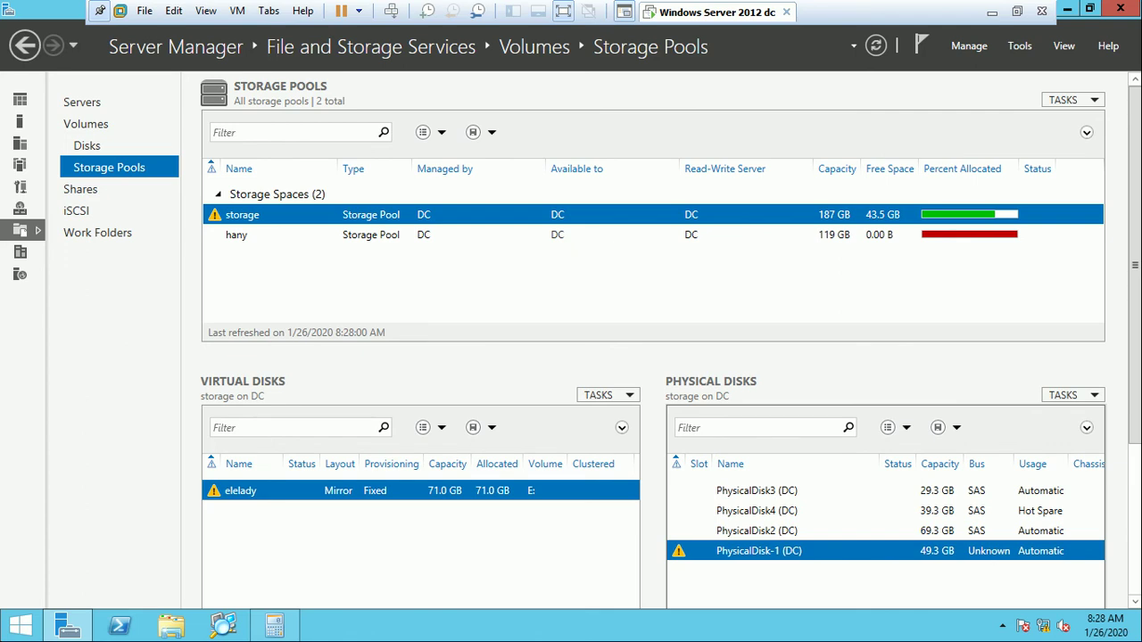
right_click(759, 548)
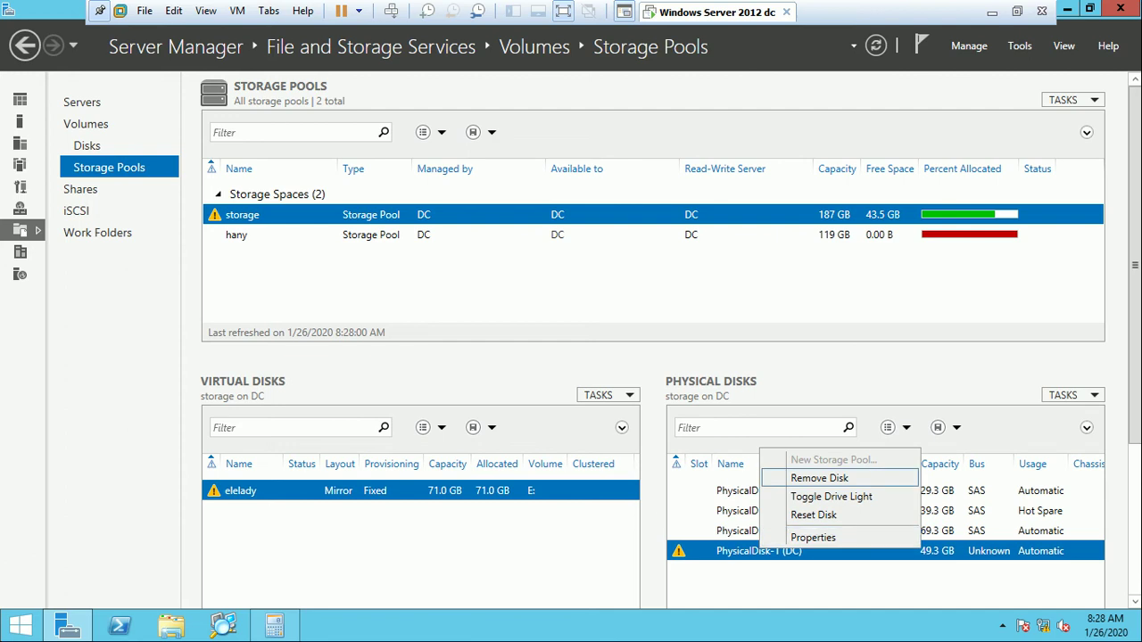
click(819, 478)
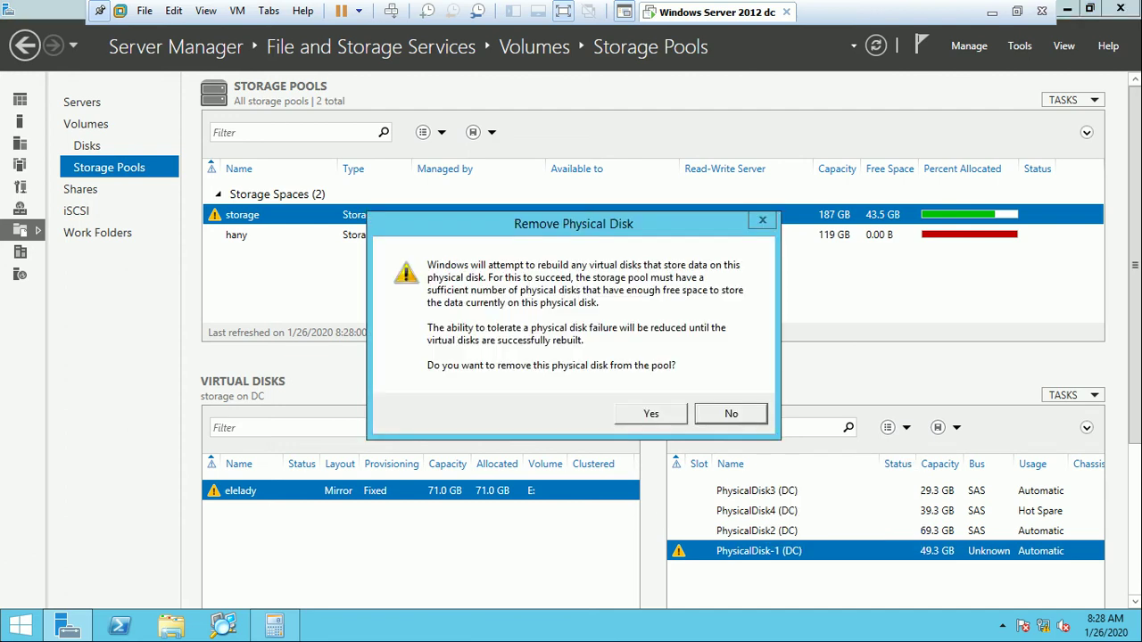
Confirm removing PhysicalDisk-1 and dismiss the error requiring a replacement disk first.
key(Return)
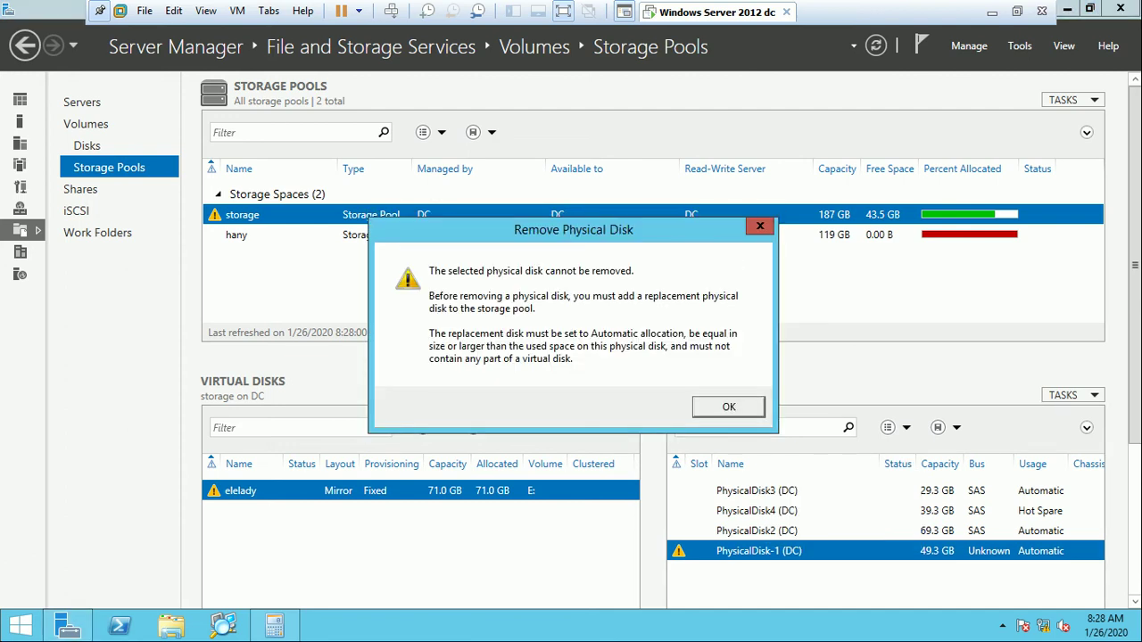
key(Return)
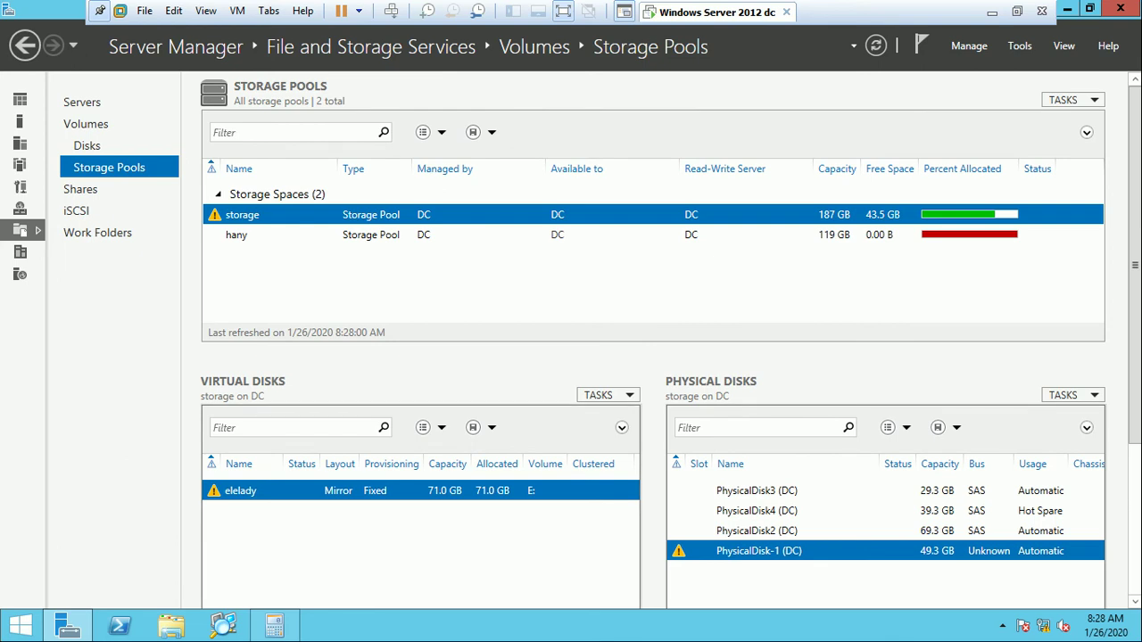
key(shift+F10)
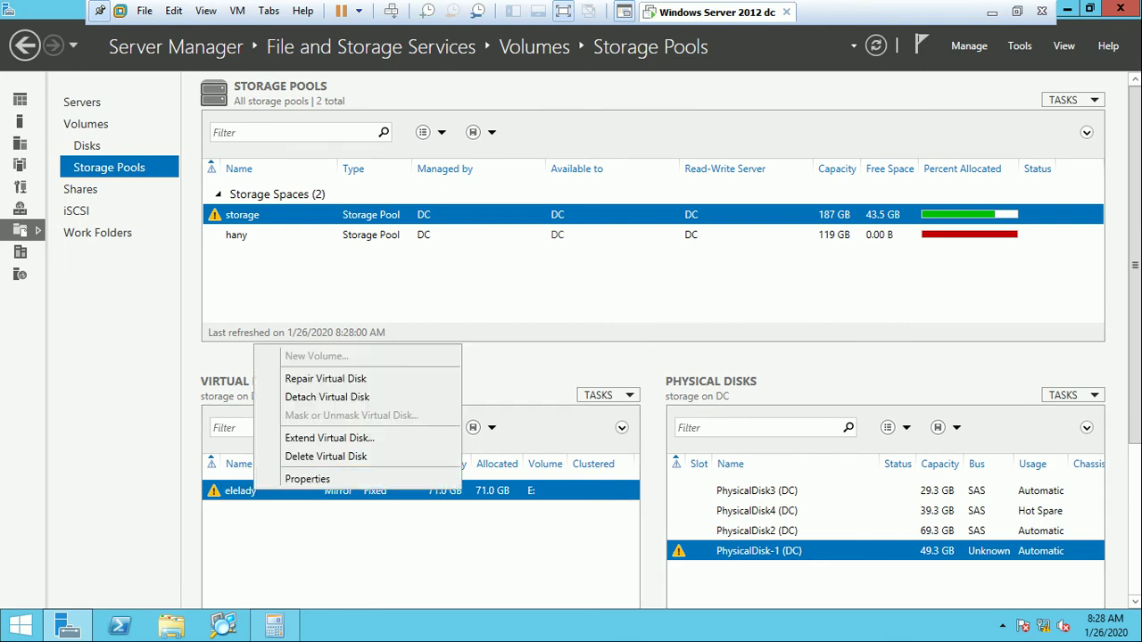
Run Repair Virtual Disk on elelady so PhysicalDisk4 takes over and PhysicalDisk-1 retires.
key(Down)
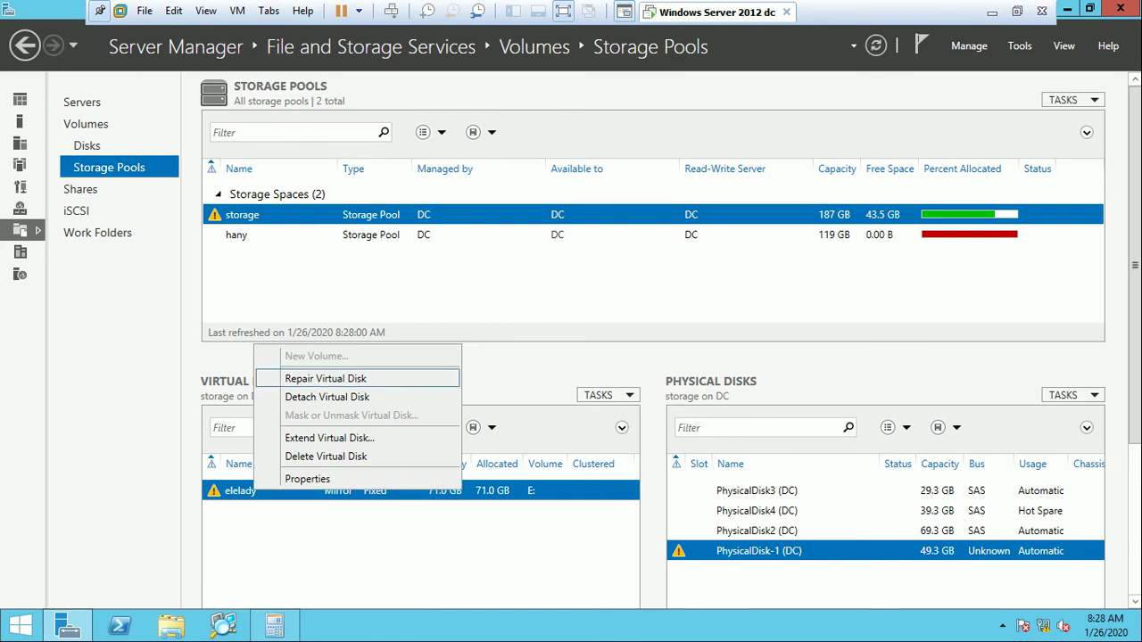
key(Return)
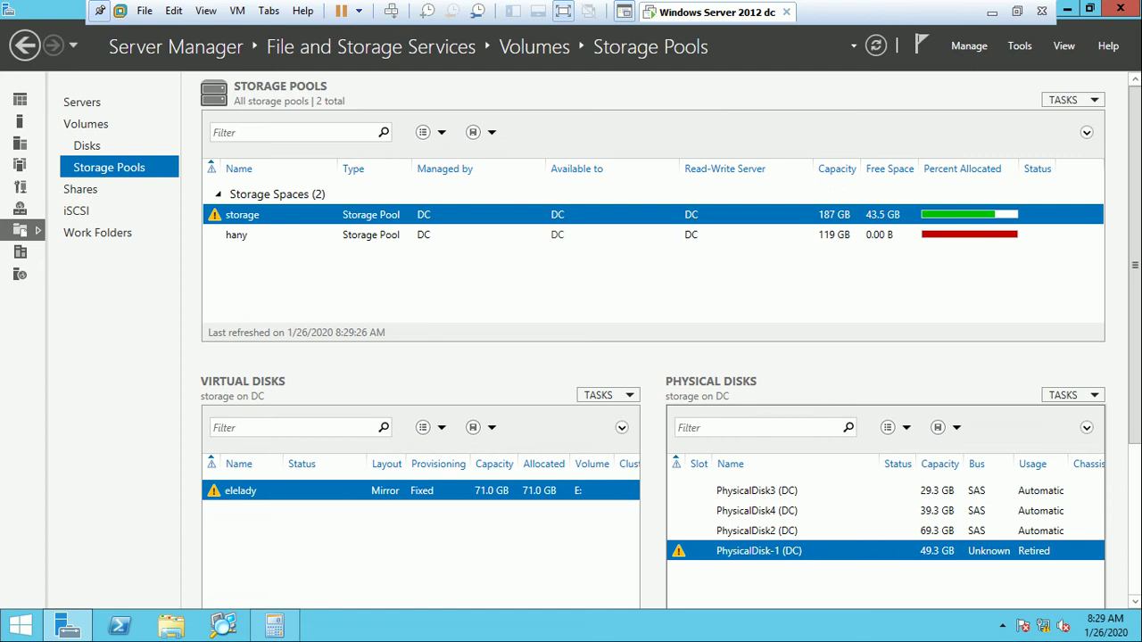
Retry removing the retired PhysicalDisk-1, dismiss the refusal, and view the server's Disks list.
right_click(740, 550)
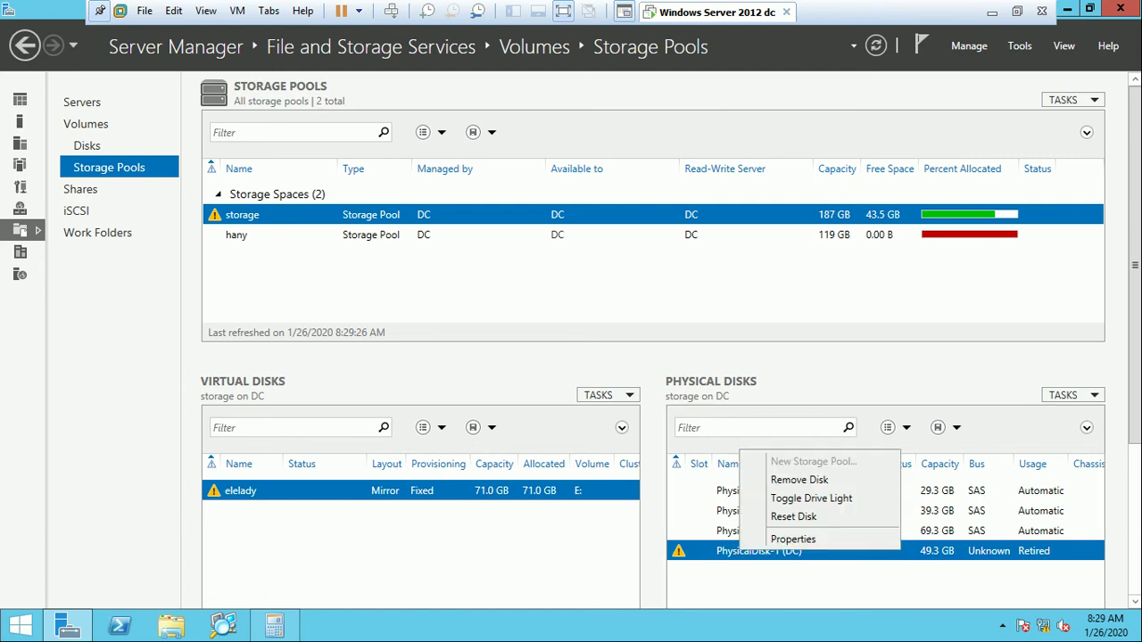
click(800, 480)
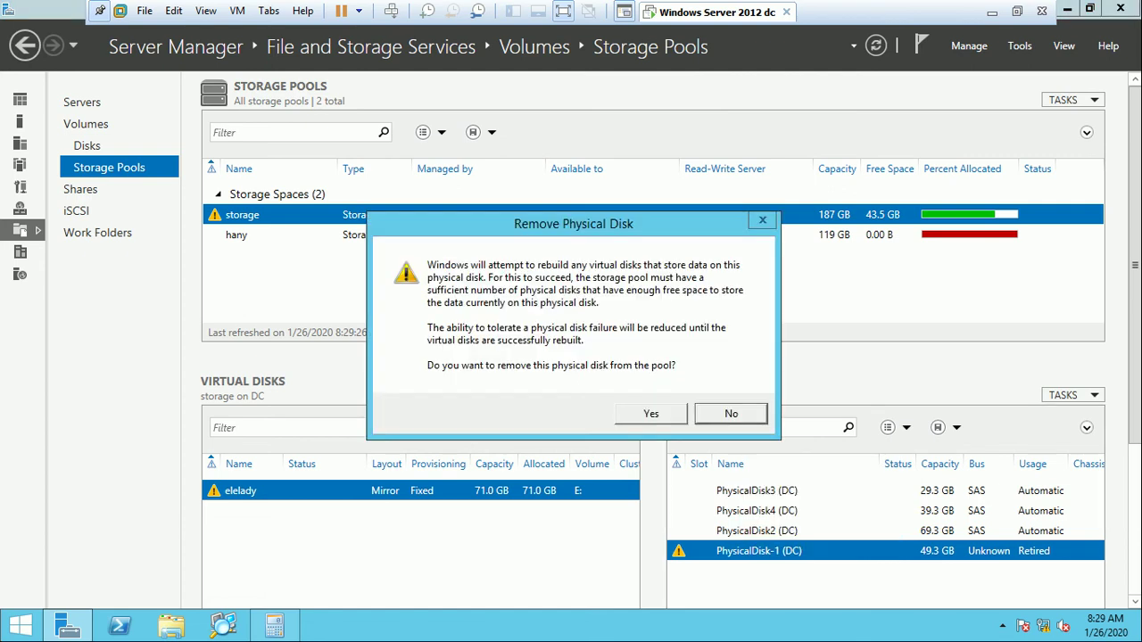
click(651, 413)
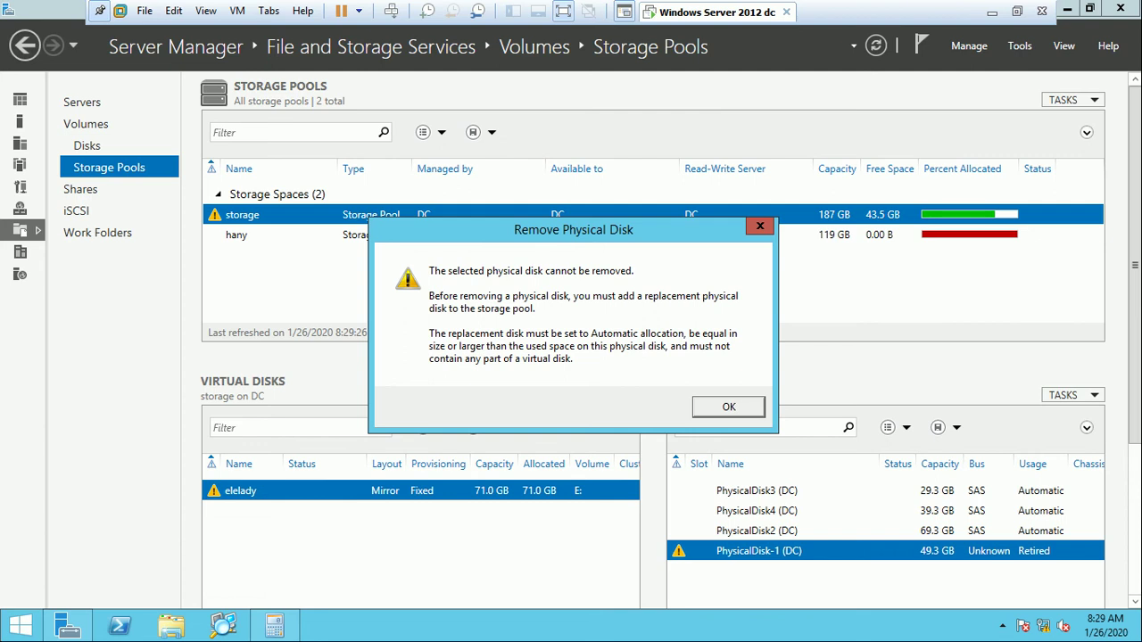
key(Return)
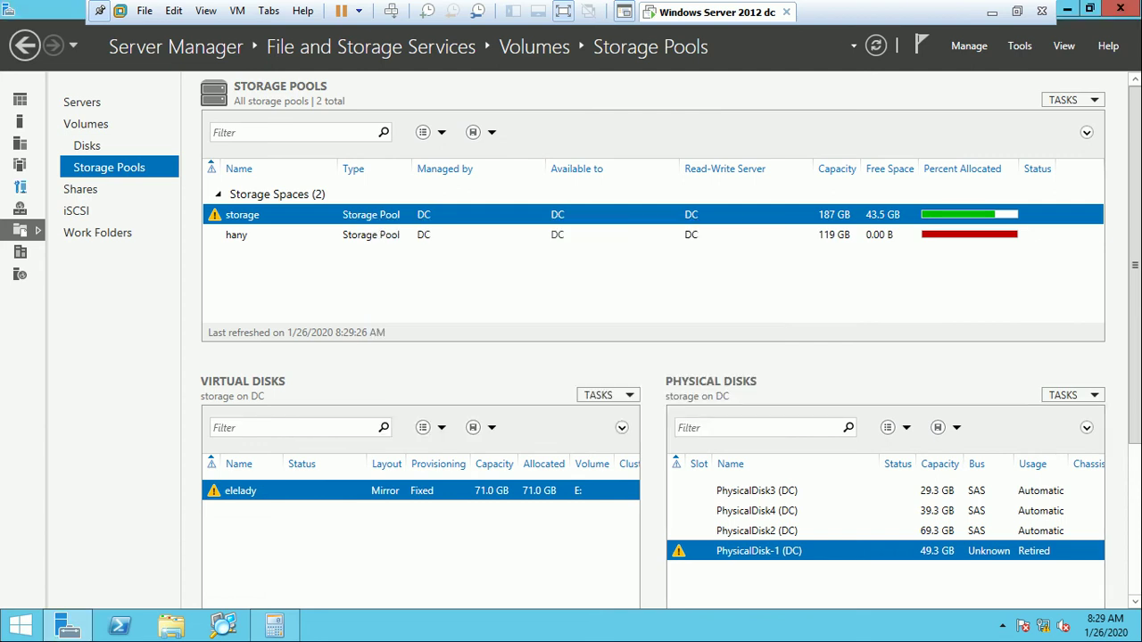
click(86, 145)
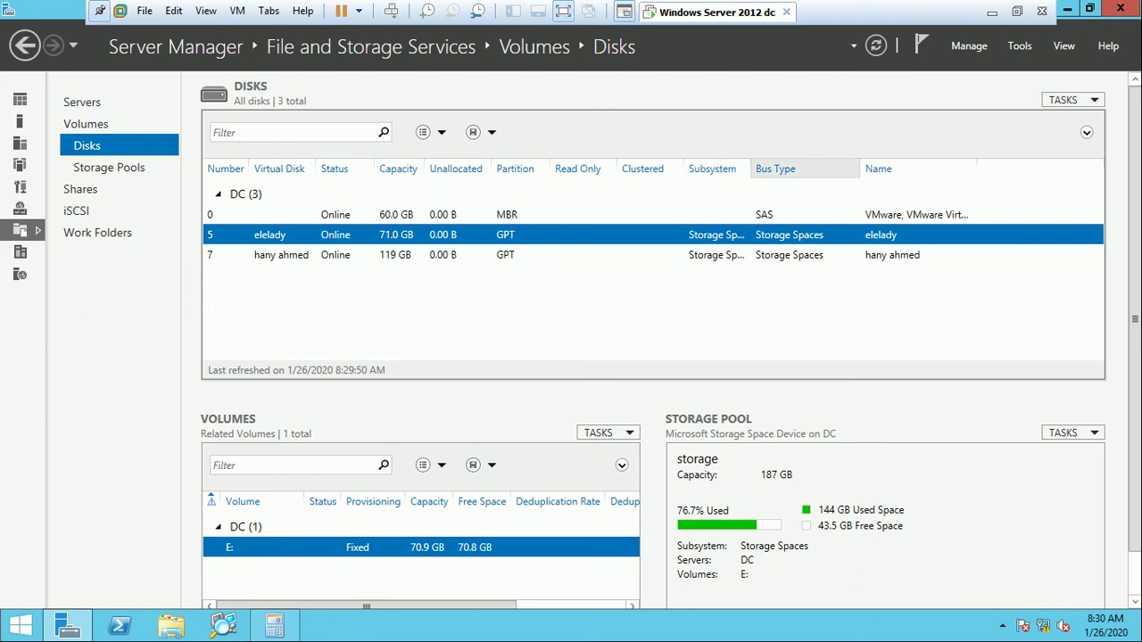
Widen the Subsystem column and look over the disk list, including disk 5.
drag(752, 169, 790, 169)
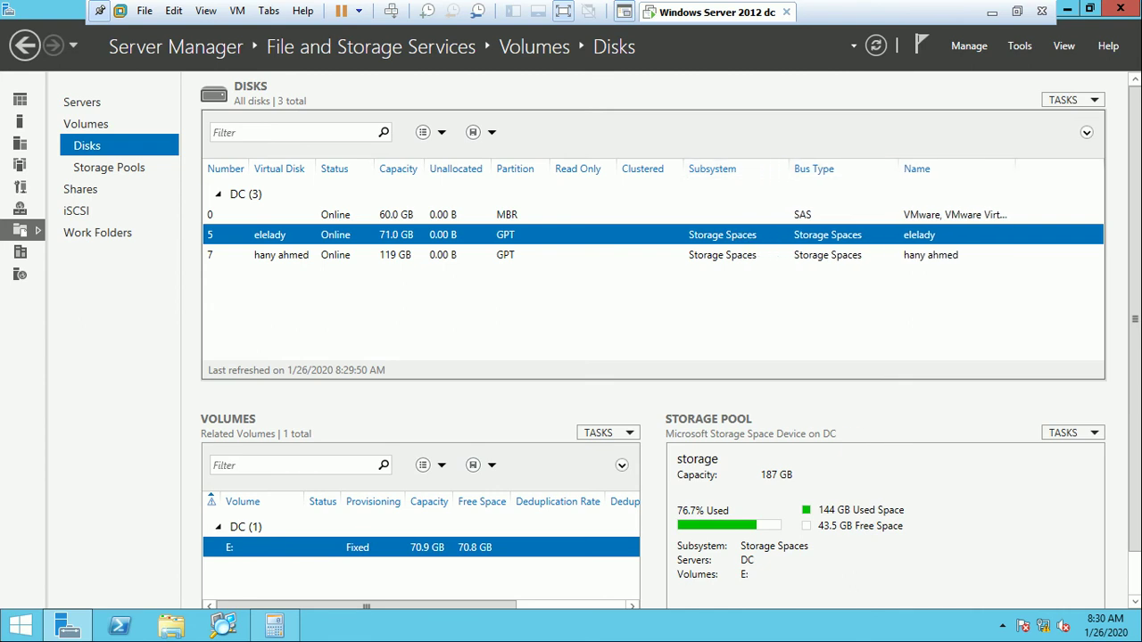
right_click(265, 234)
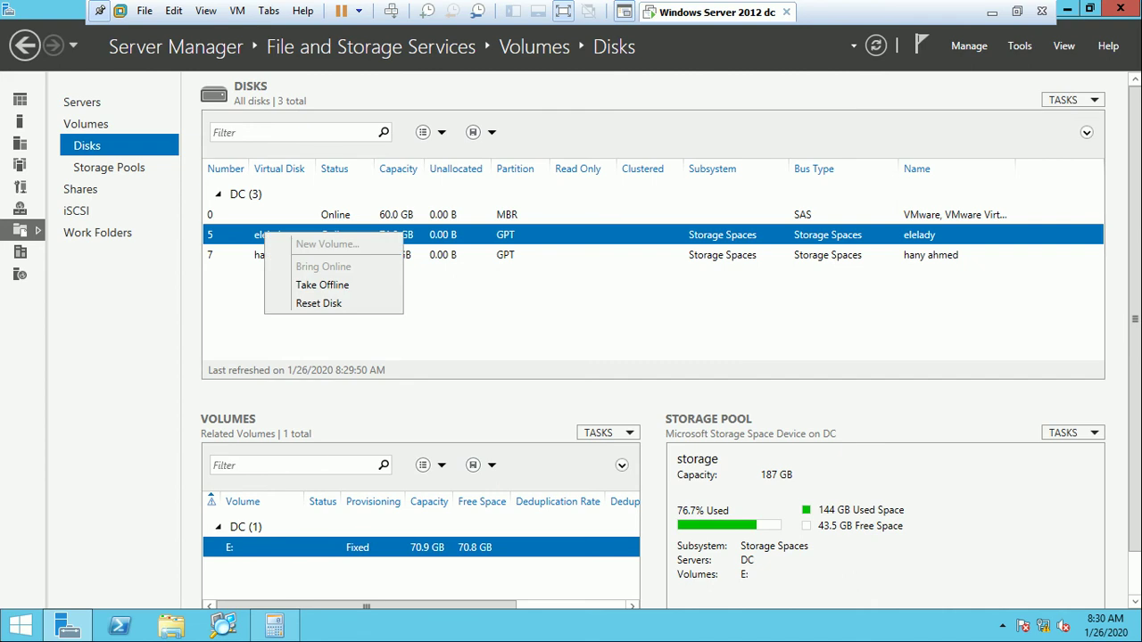
scroll(653, 339, down, 1)
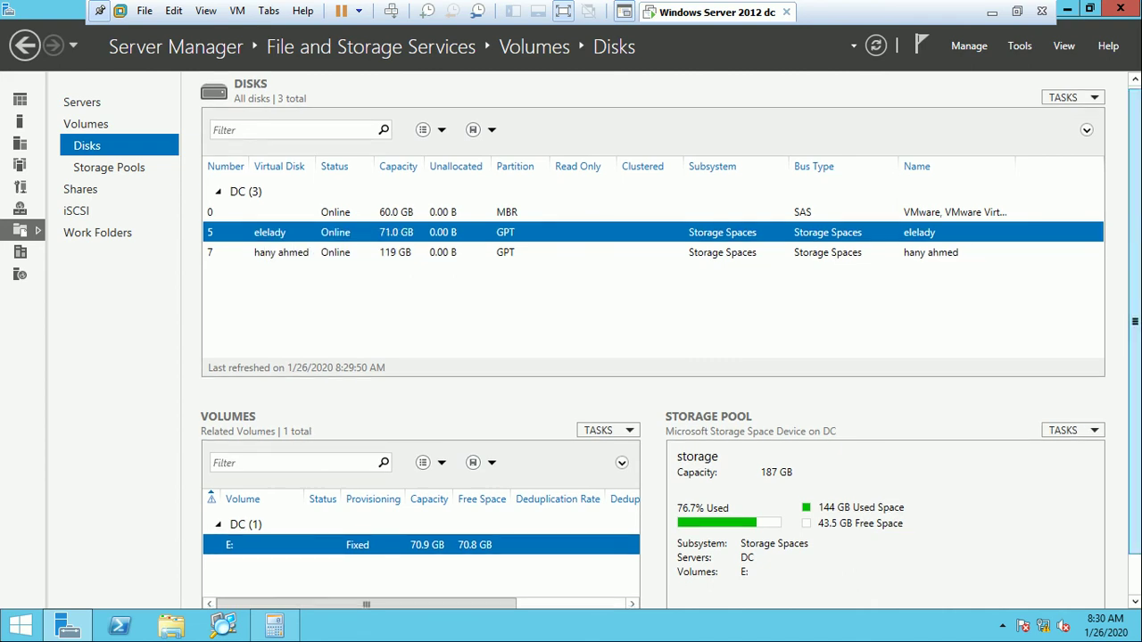
scroll(653, 339, down, 1)
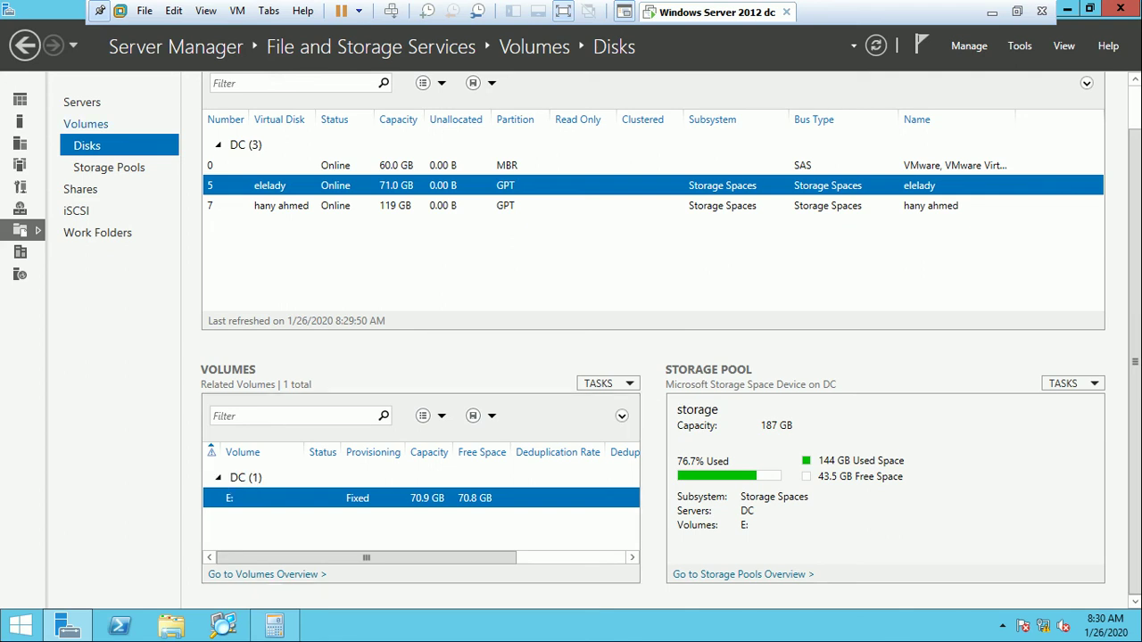
Inspect the System Reserved volume under Volumes, then return to Storage Pools.
click(86, 124)
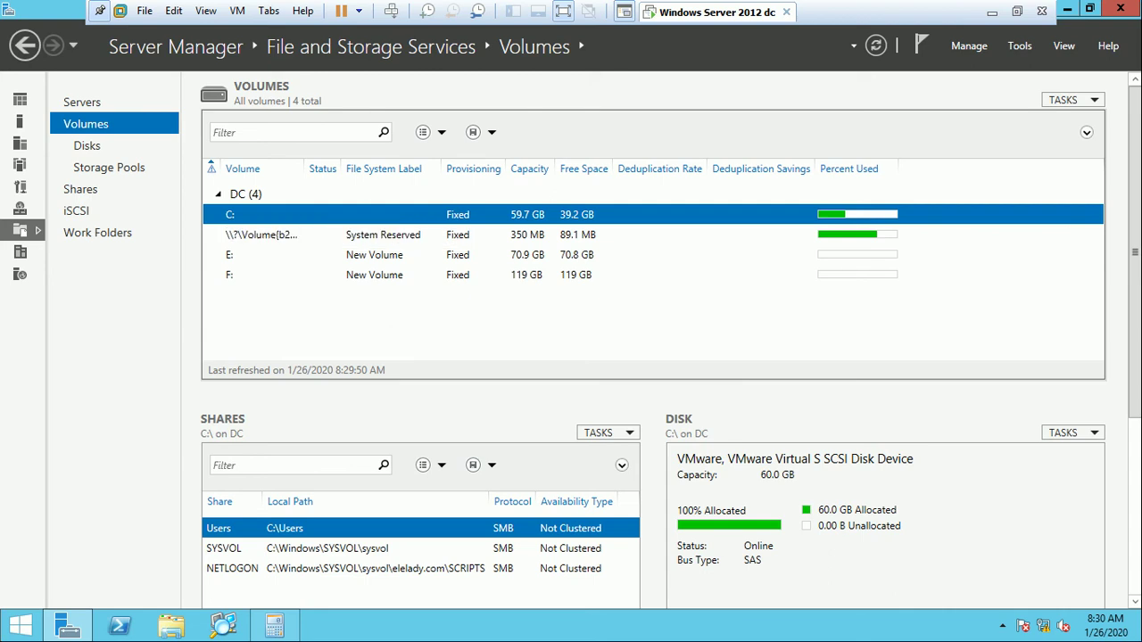
click(261, 235)
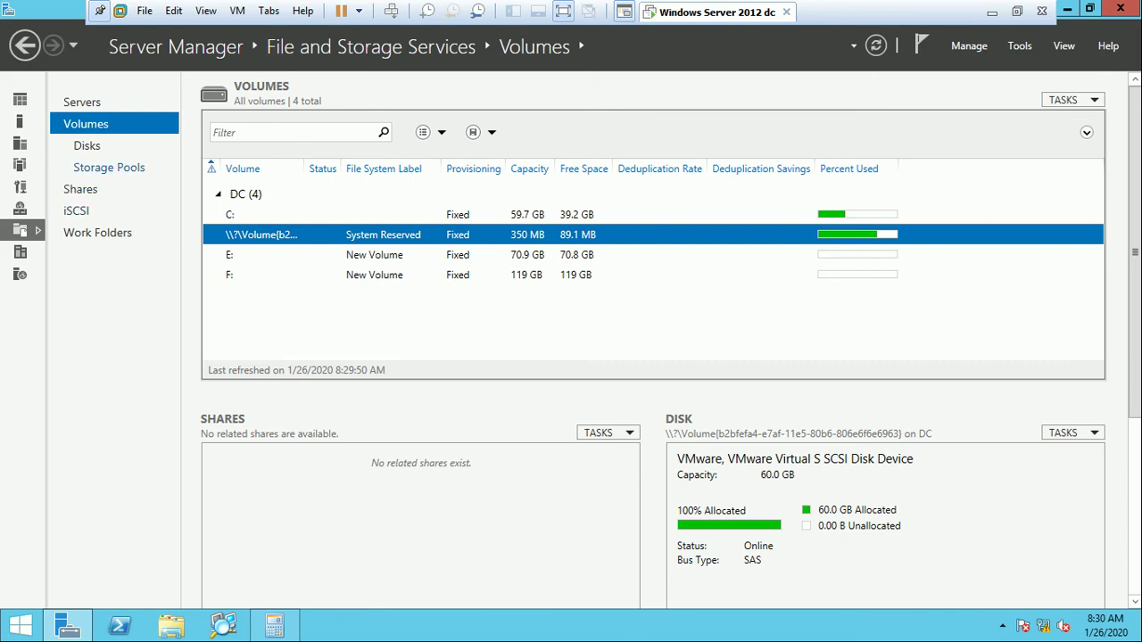
click(109, 167)
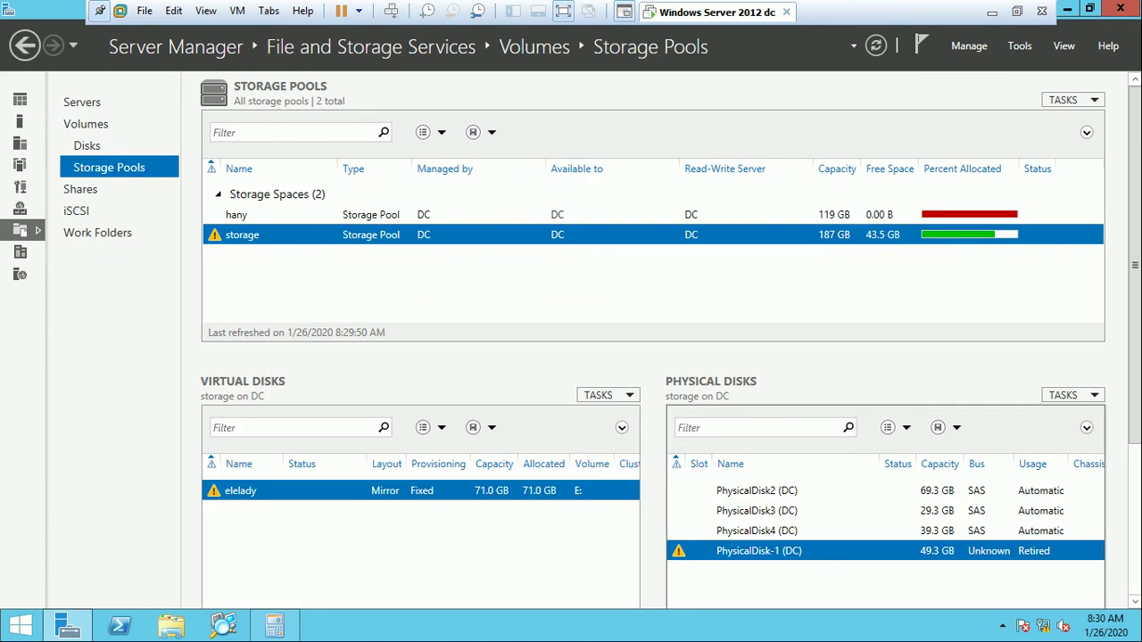
right_click(741, 551)
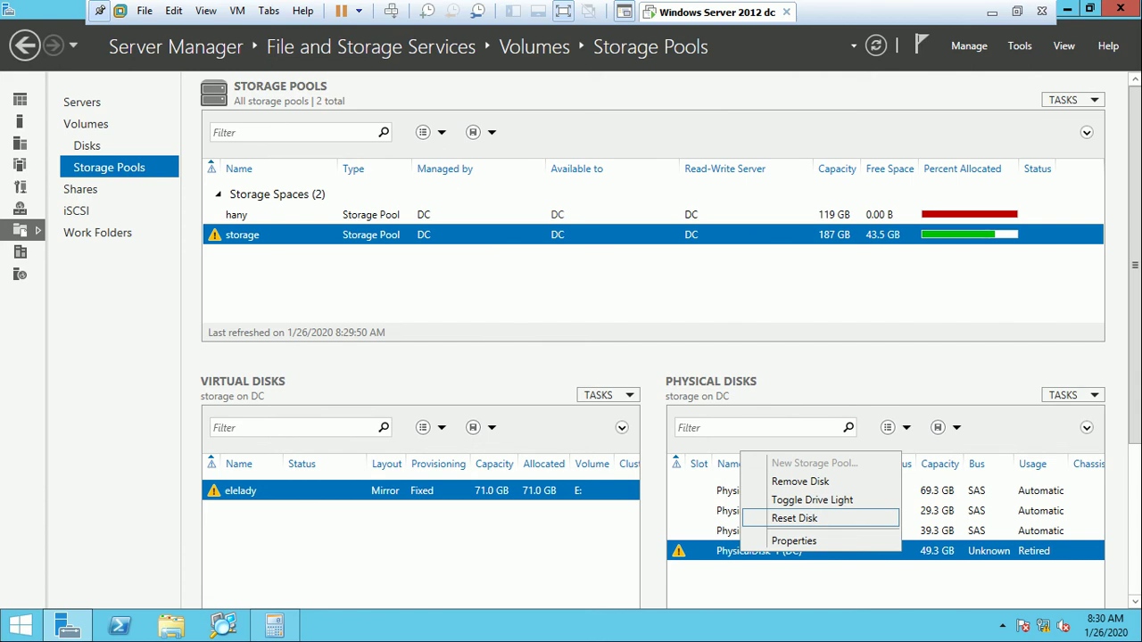
key(Up)
key(Up)
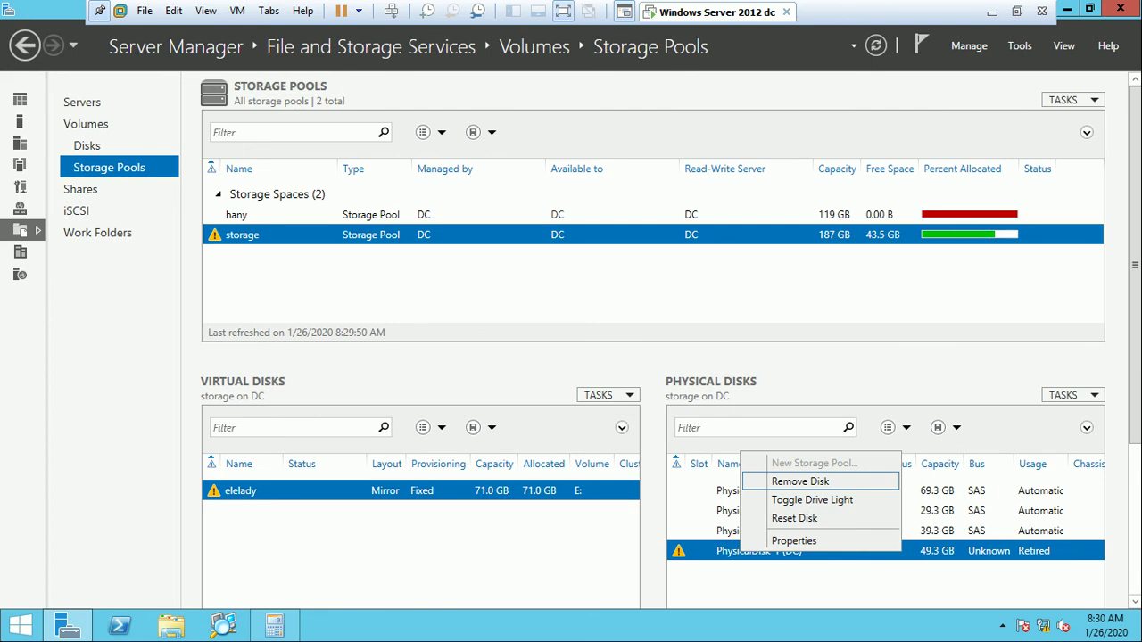
key(Return)
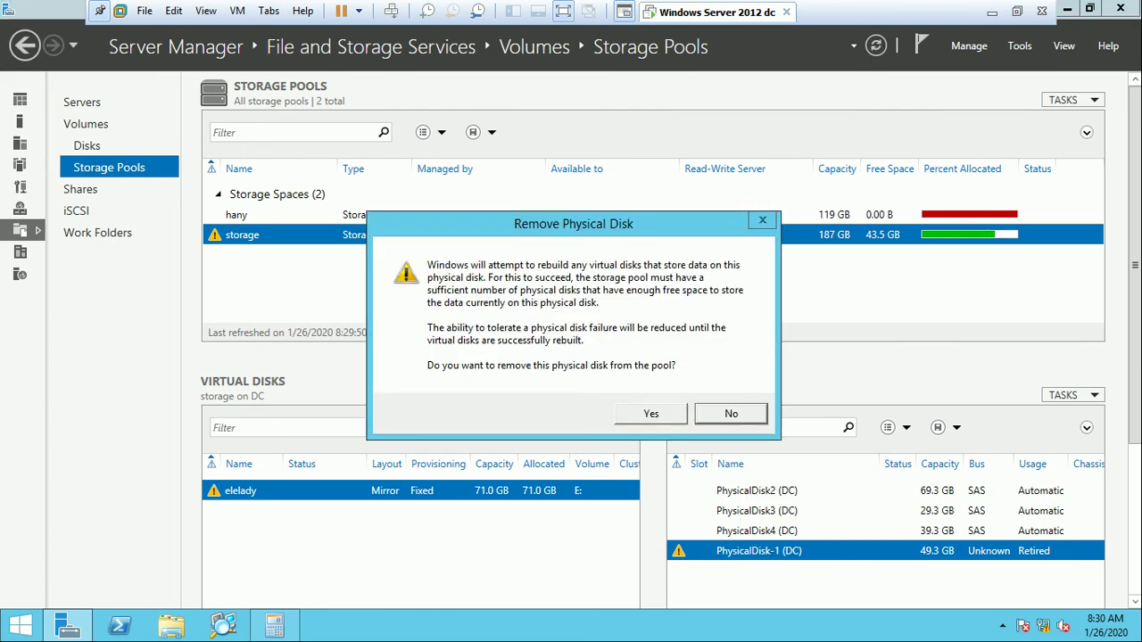
key(Return)
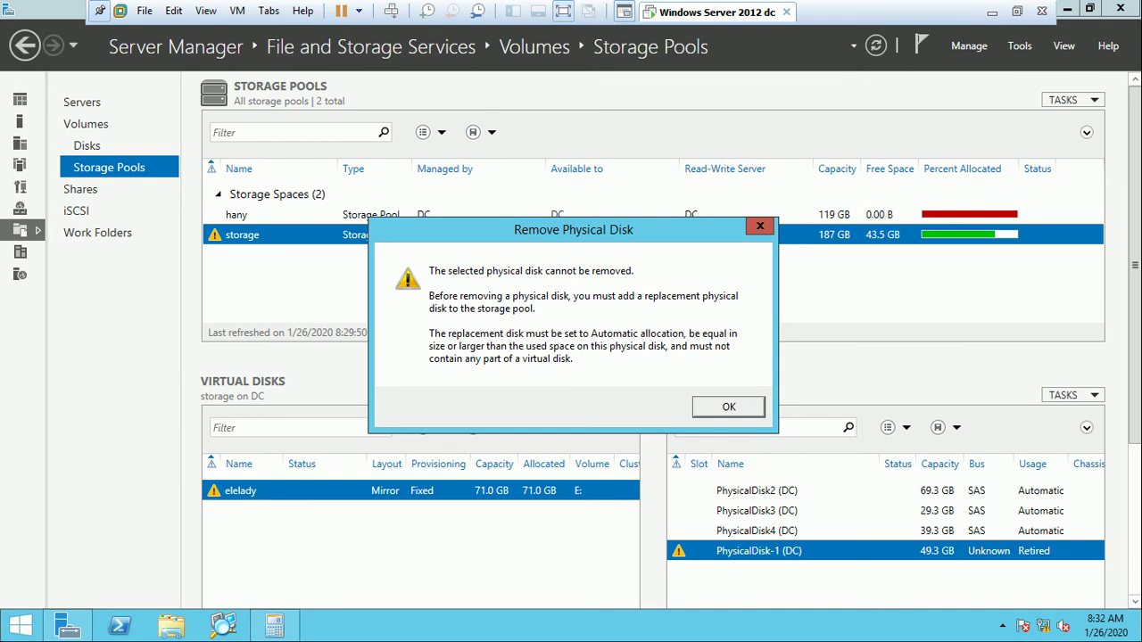
key(Return)
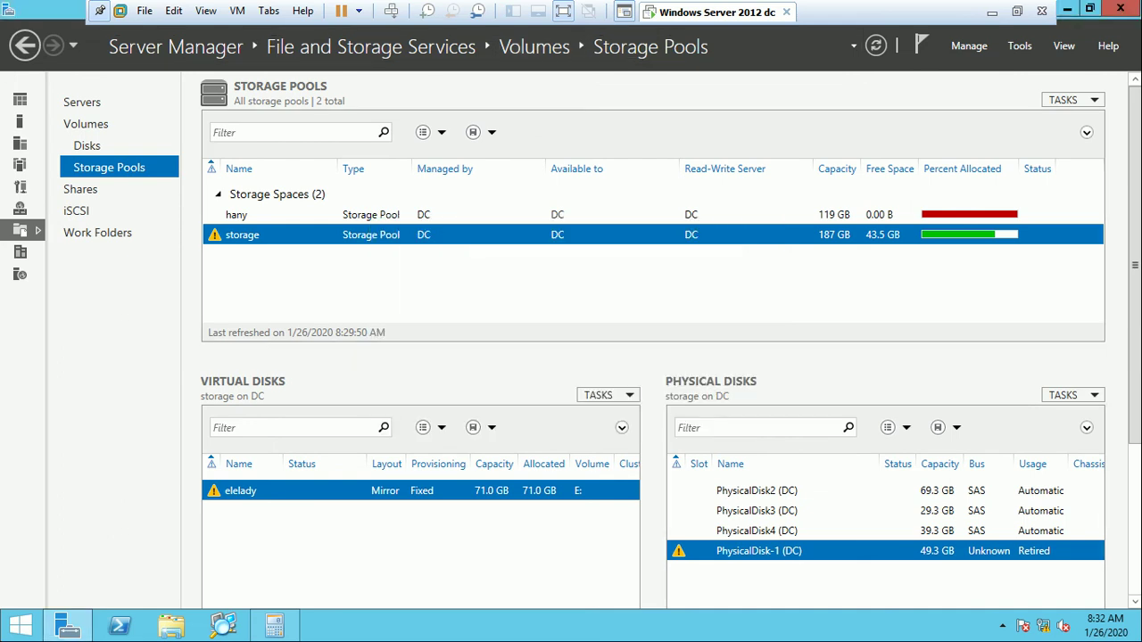
click(563, 11)
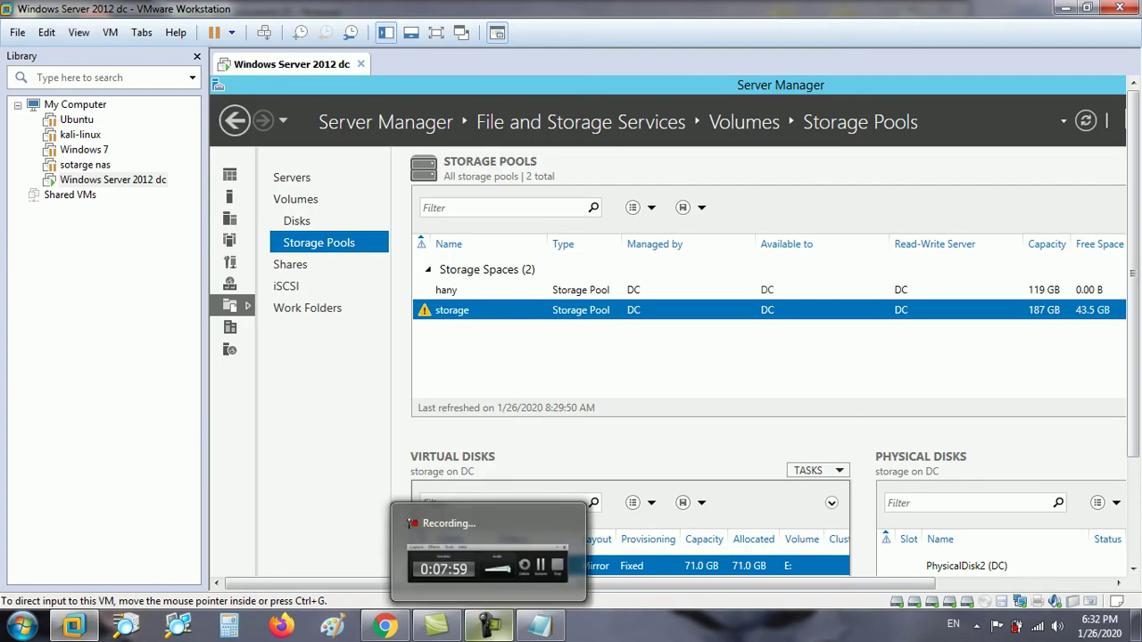
Retry repairing the elelady virtual disk in full screen, then exit the full-screen guest view.
click(489, 625)
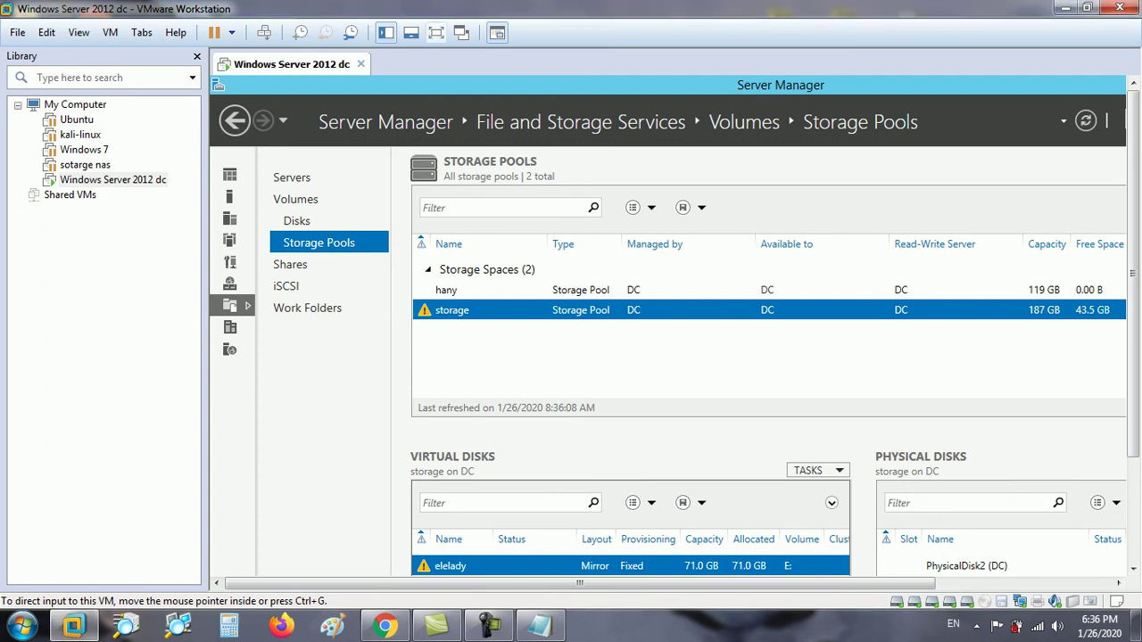
key(ctrl+alt+Return)
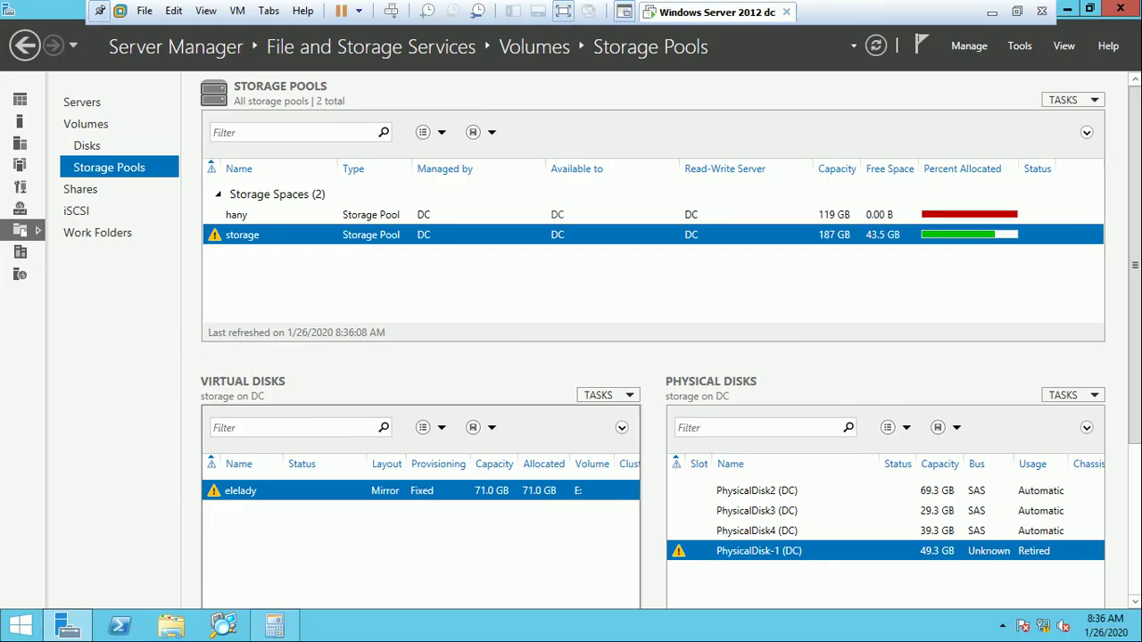
right_click(347, 491)
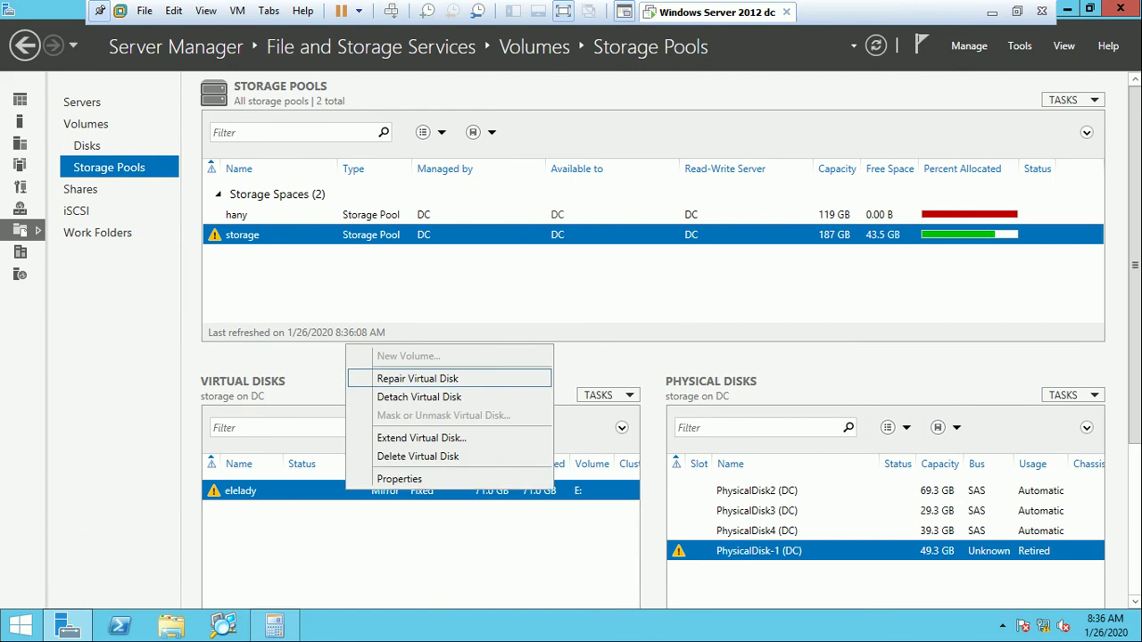
click(406, 375)
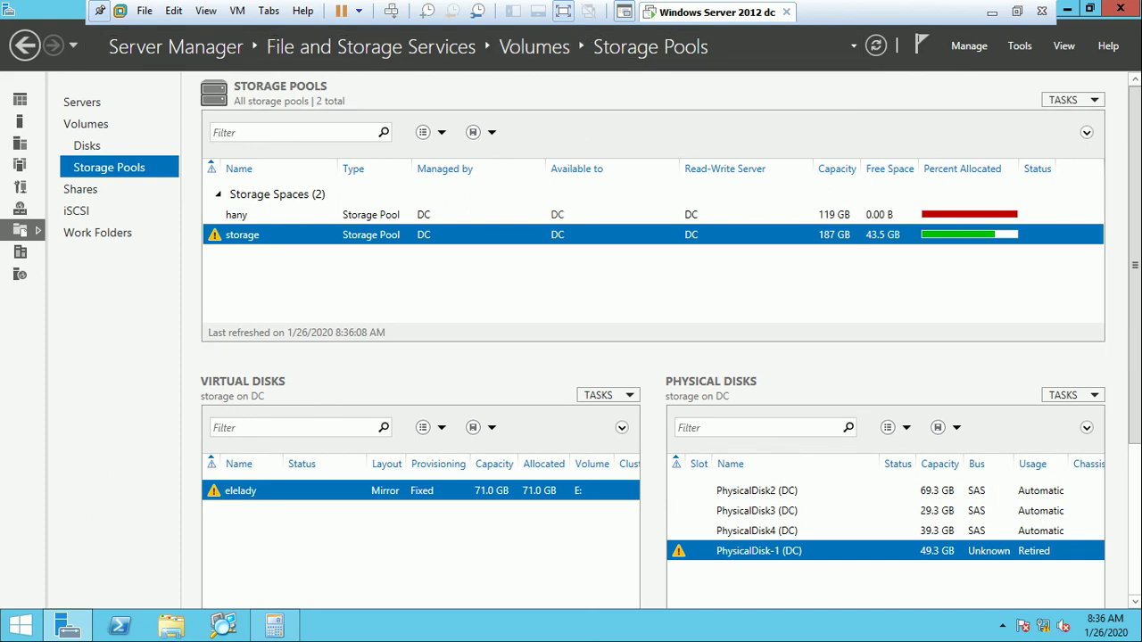
key(ctrl+alt+Return)
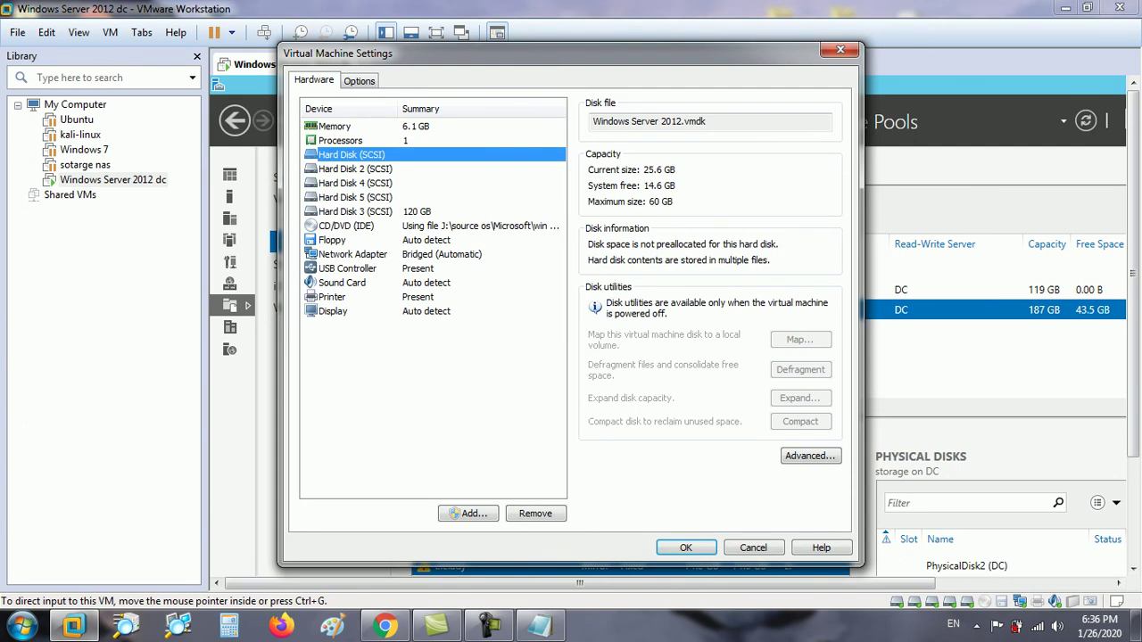
Add a new 80 GB SCSI virtual hard disk to the Windows Server 2012 dc VM.
click(467, 513)
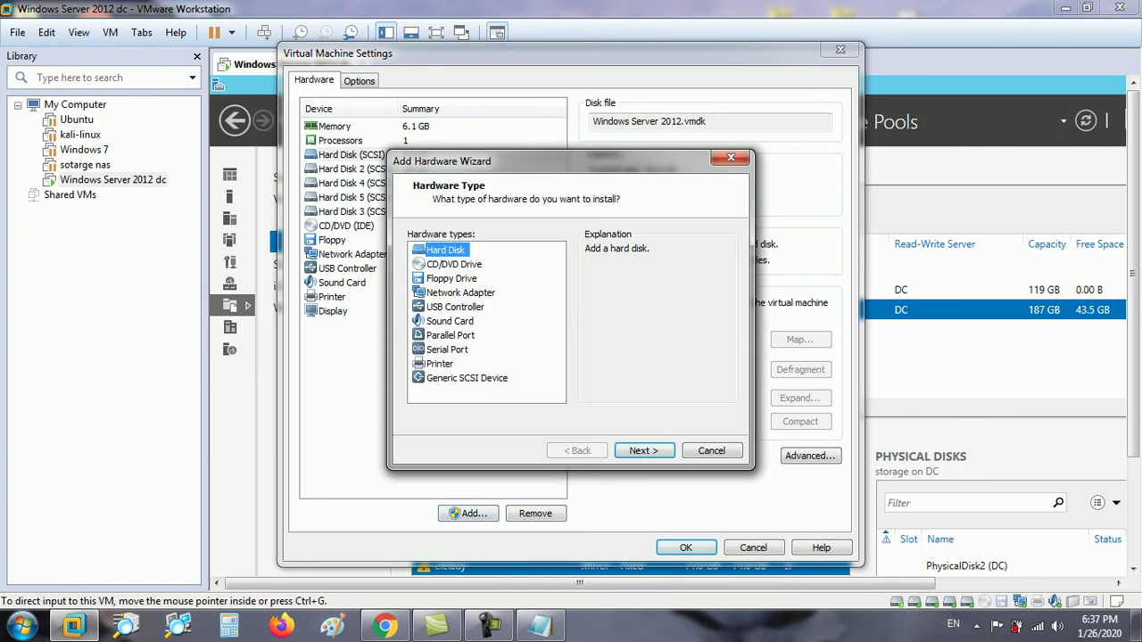
click(643, 450)
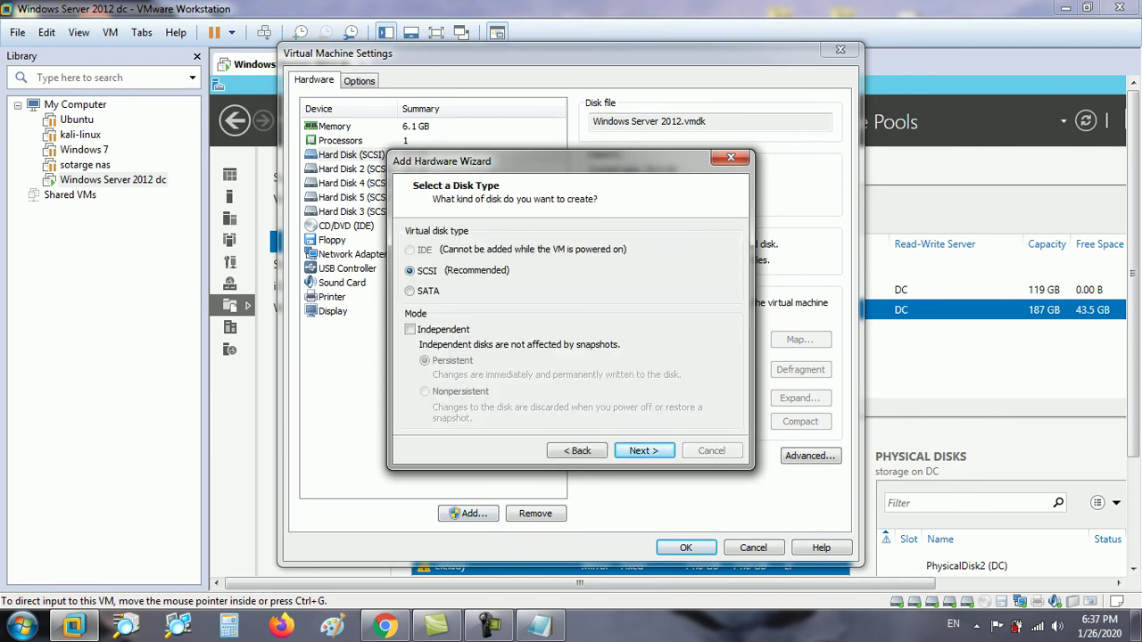
key(Return)
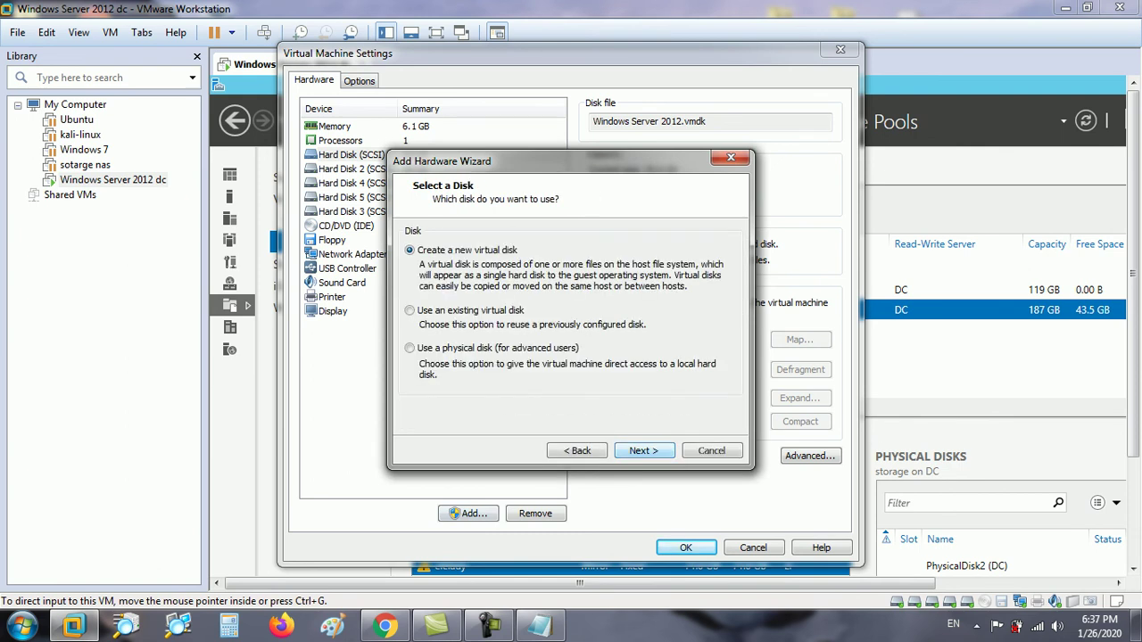
key(Return)
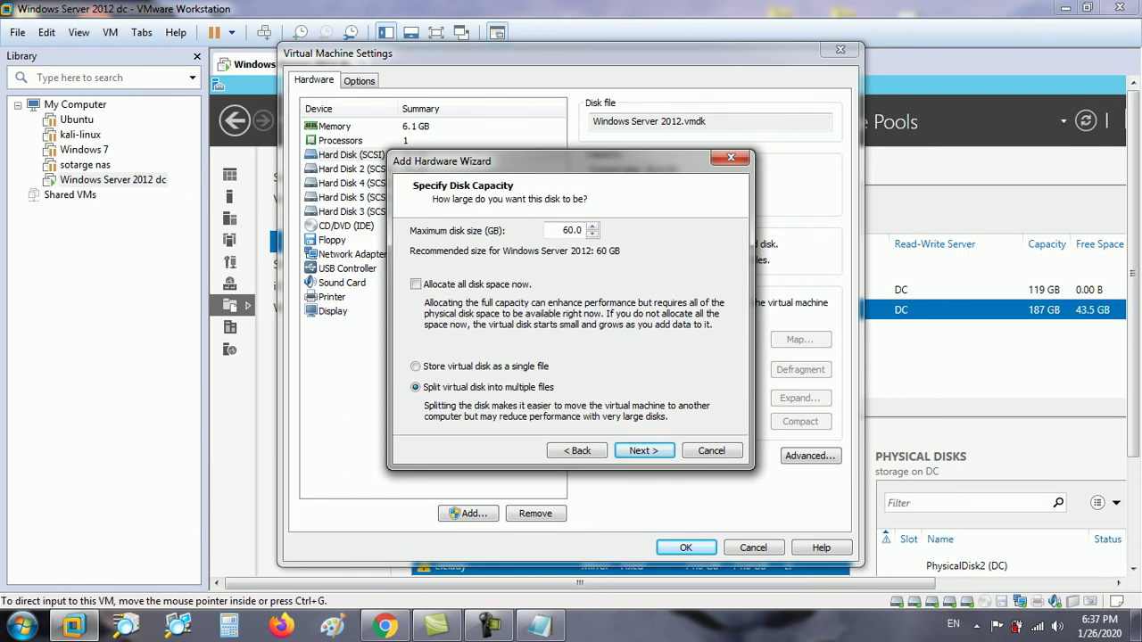
double_click(564, 230)
text(80)
key(Return)
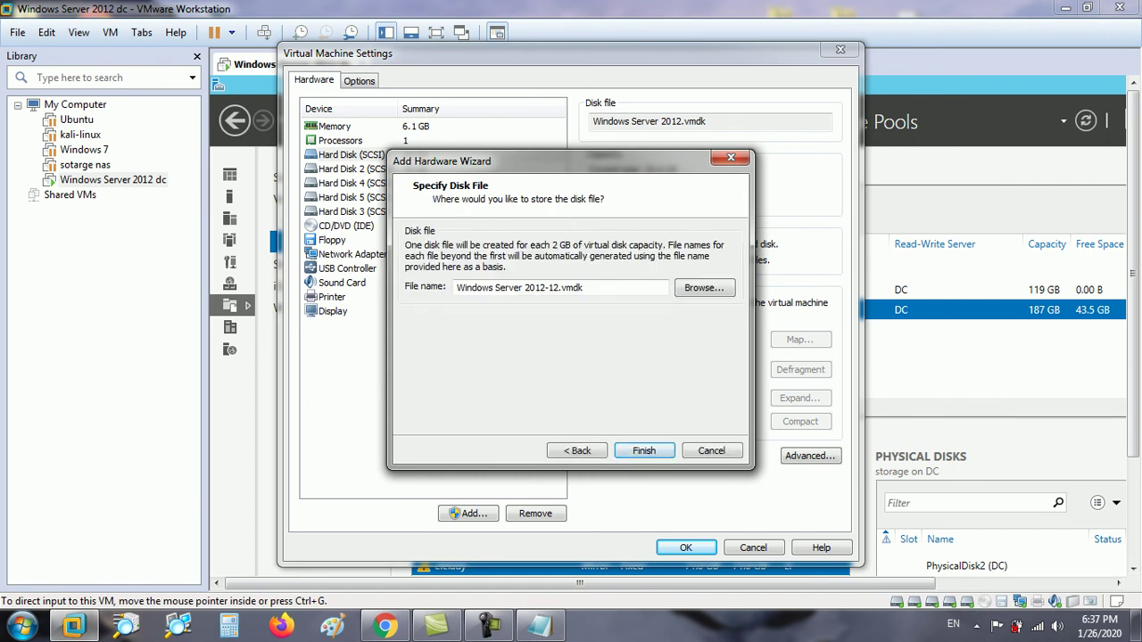
key(Return)
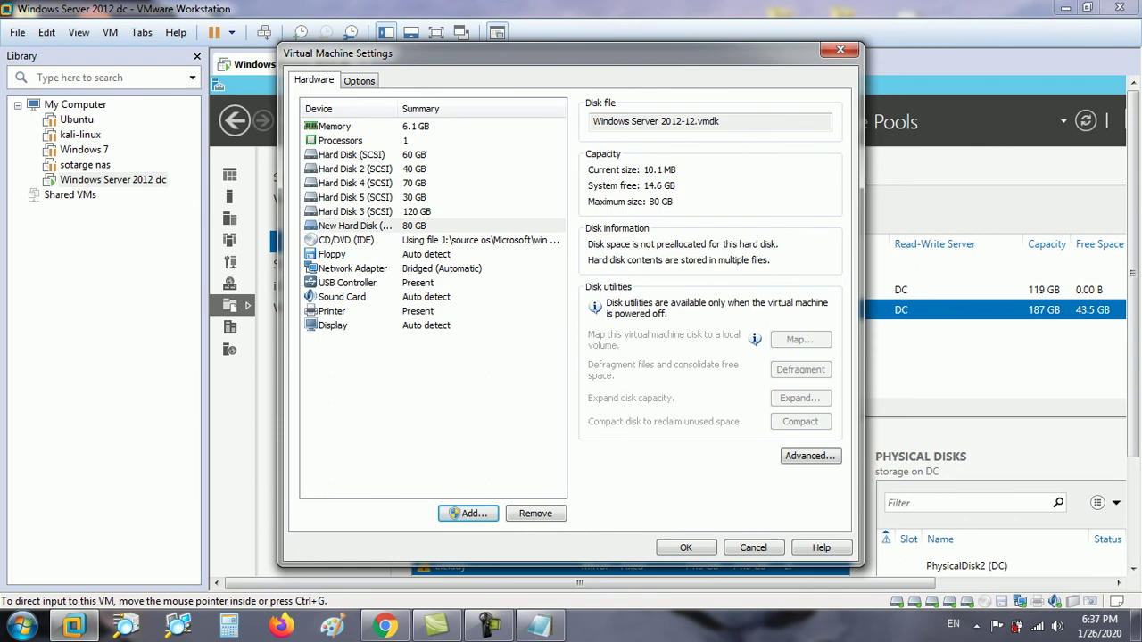
key(Return)
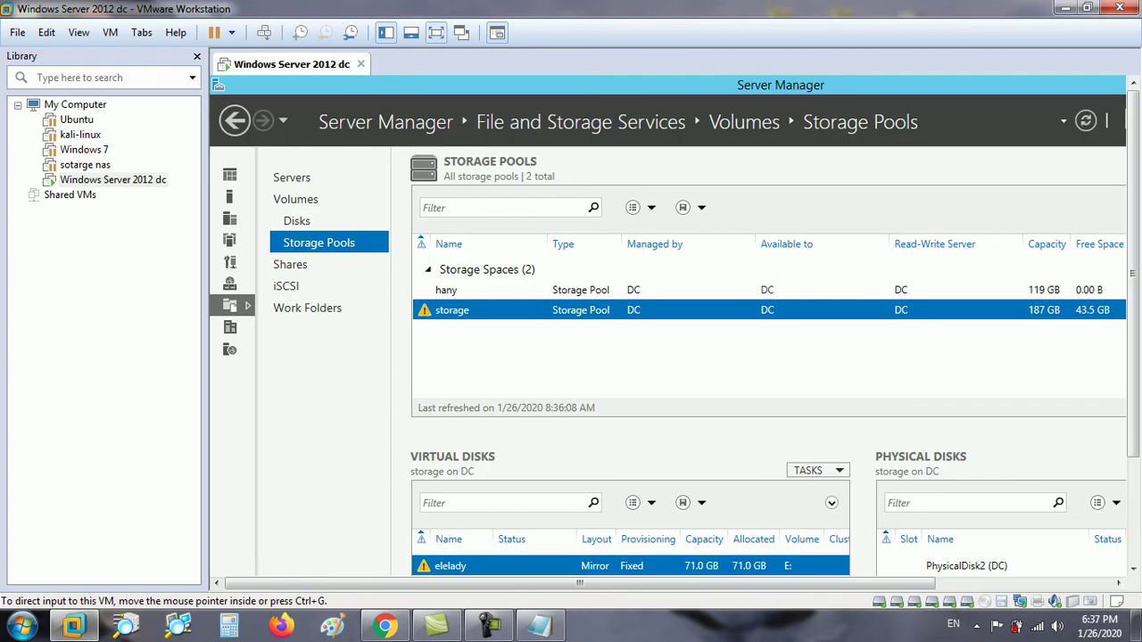
Initialize the new 80 GB Disk 1 with MBR in Disk Management, then return to Server Manager.
key(ctrl+alt+Return)
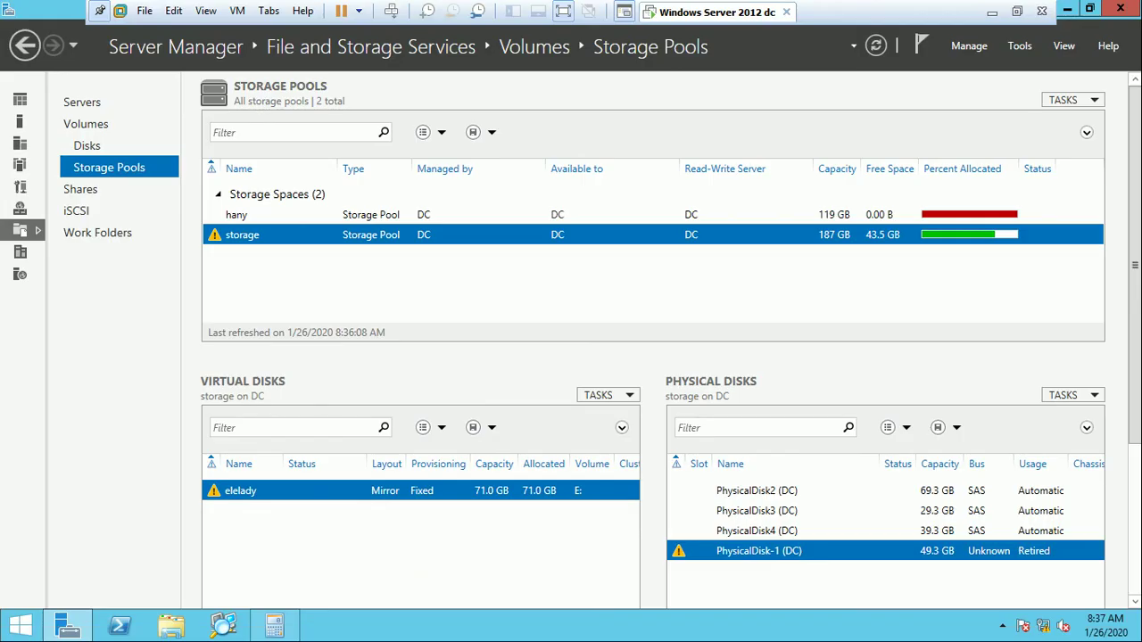
mouse_move(274, 628)
click(1020, 45)
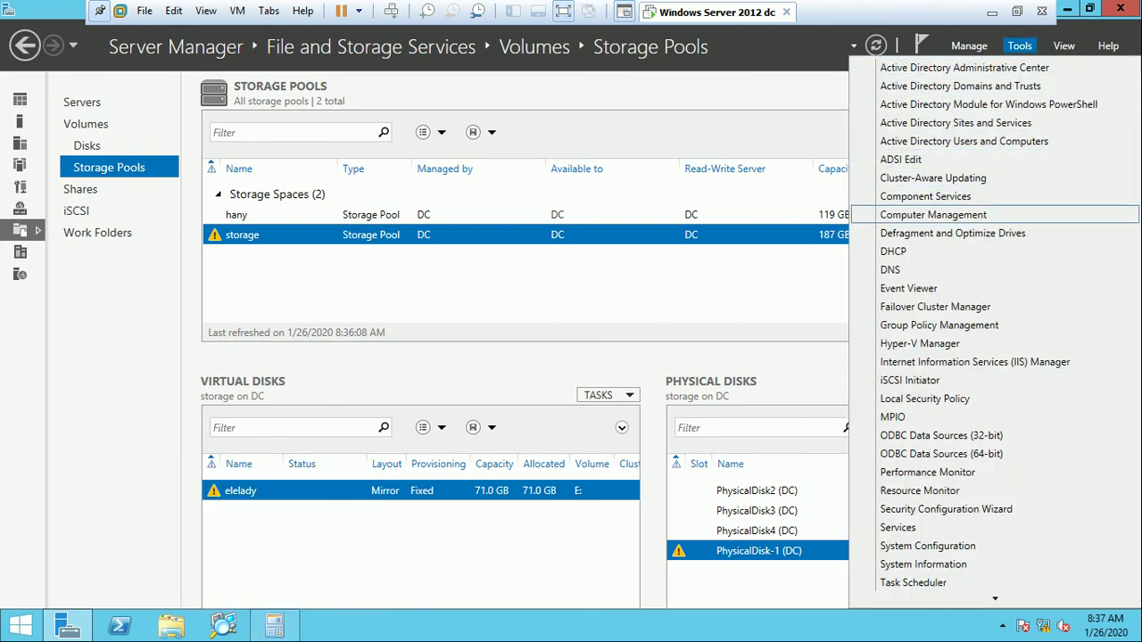
click(933, 215)
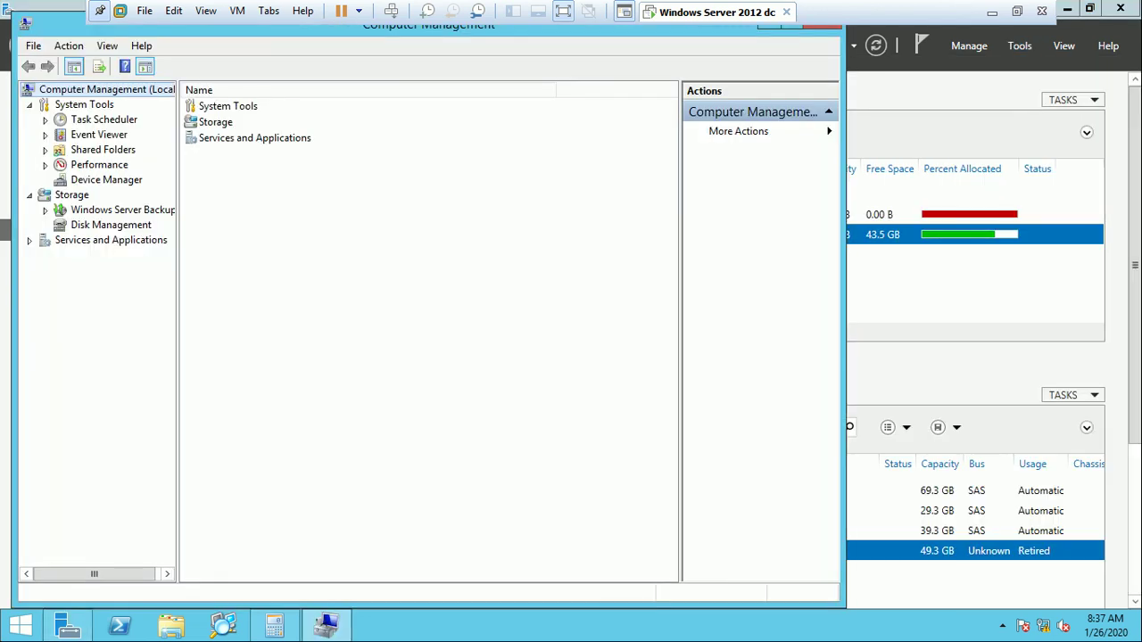
click(111, 225)
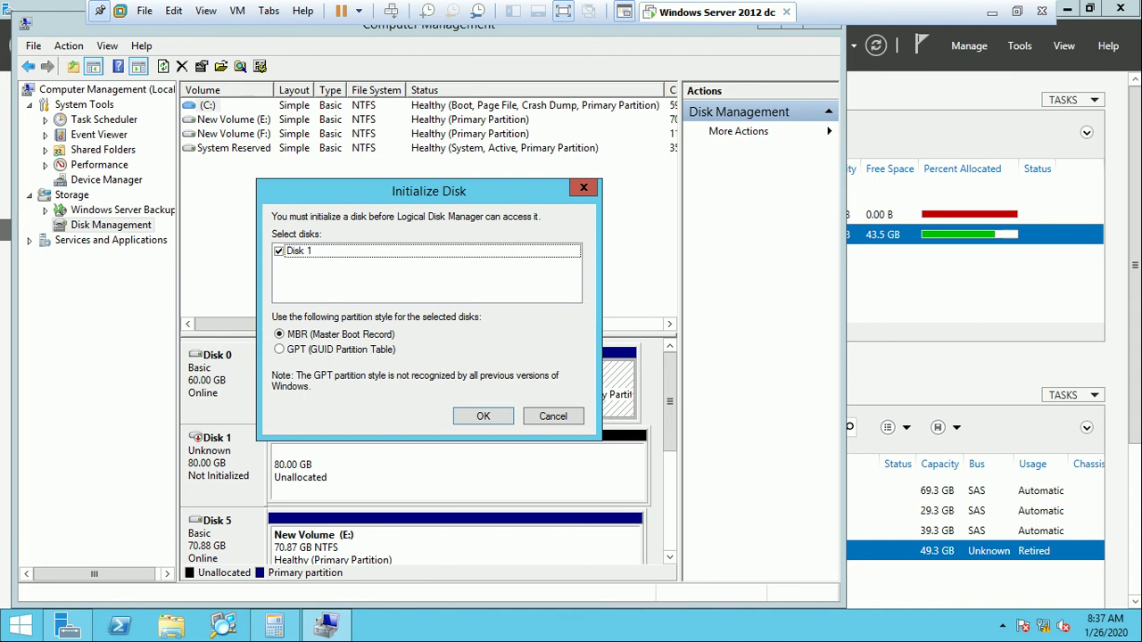
key(Return)
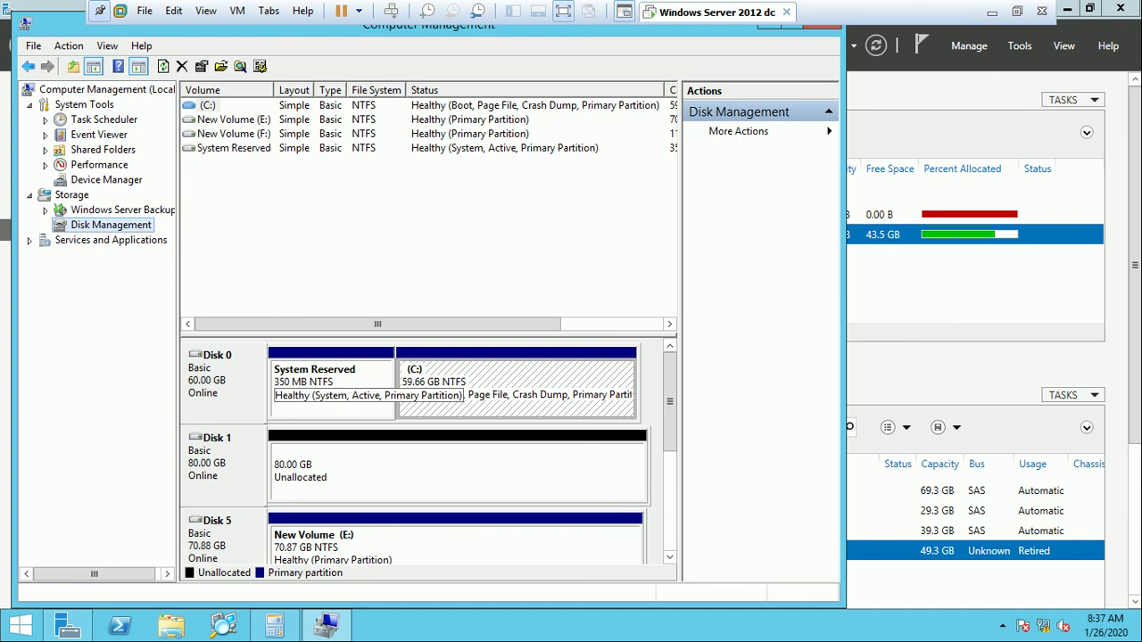
key(alt+Tab)
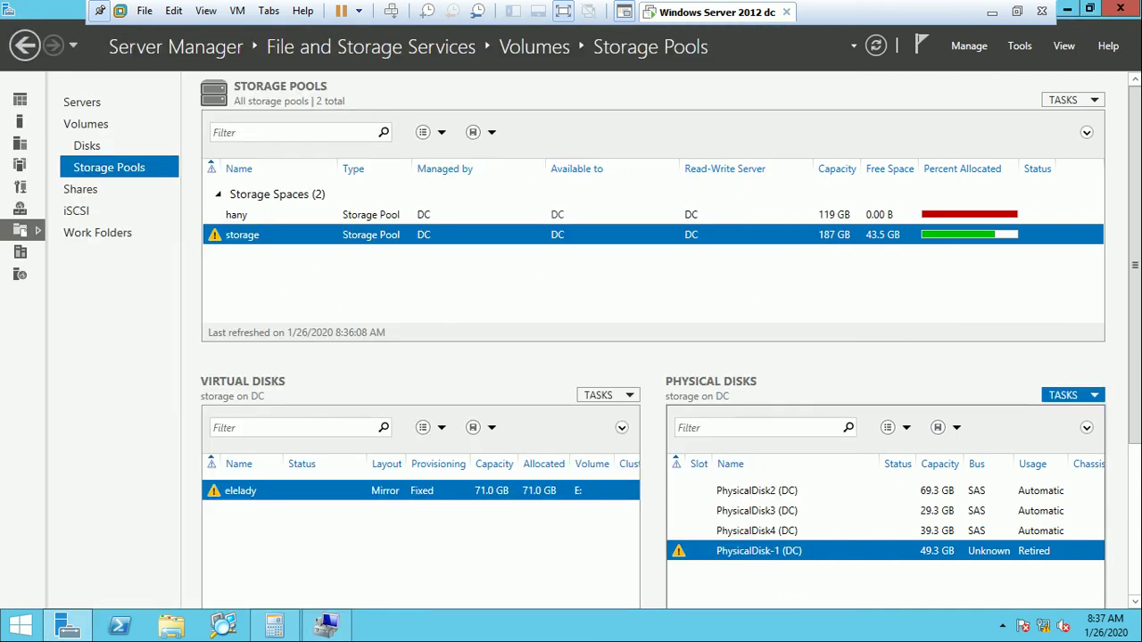
click(1071, 395)
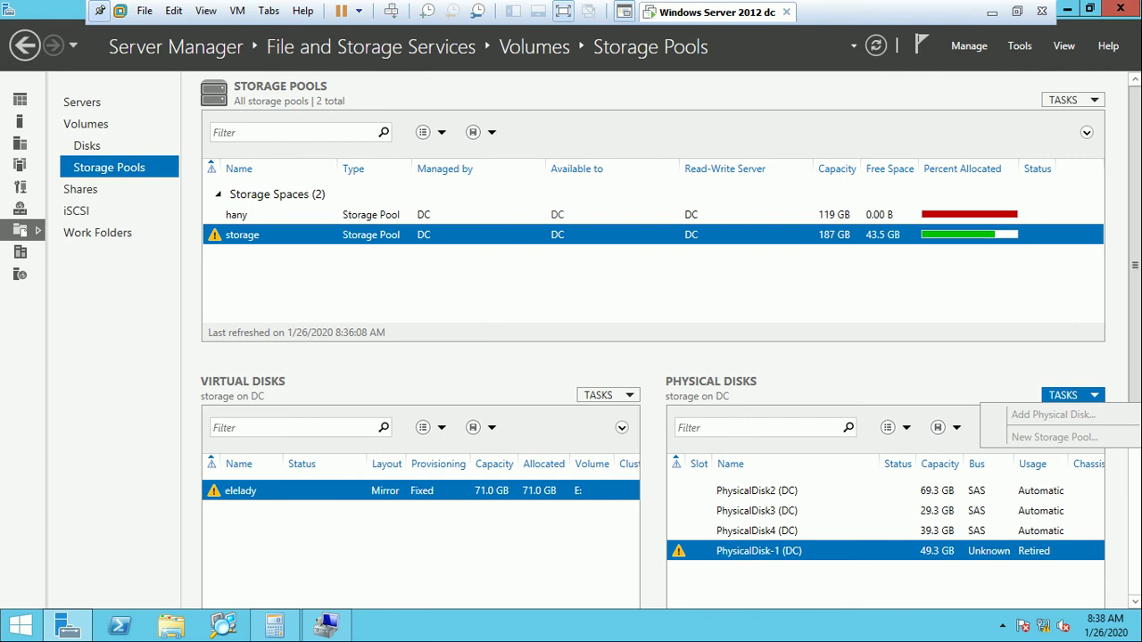
key(Escape)
right_click(767, 544)
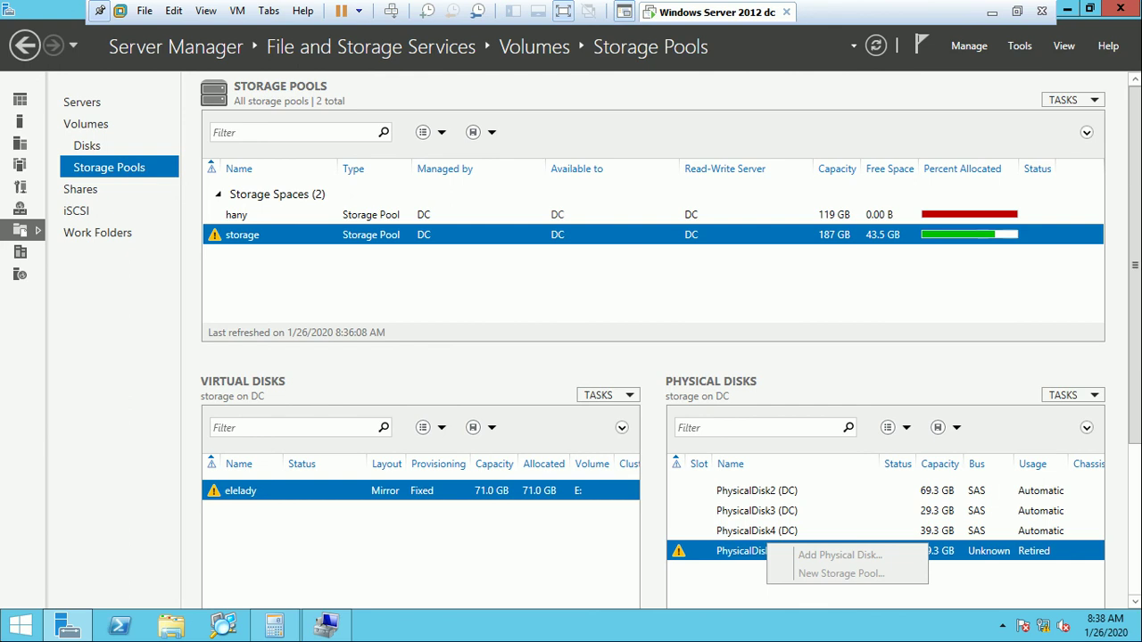
right_click(263, 488)
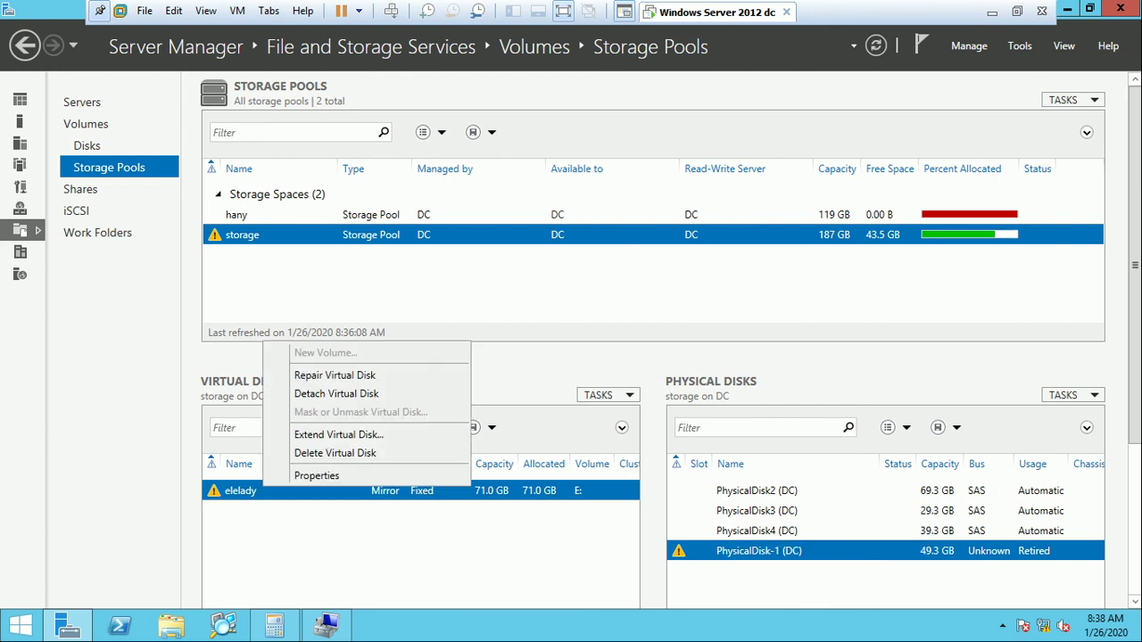
key(Up)
key(Escape)
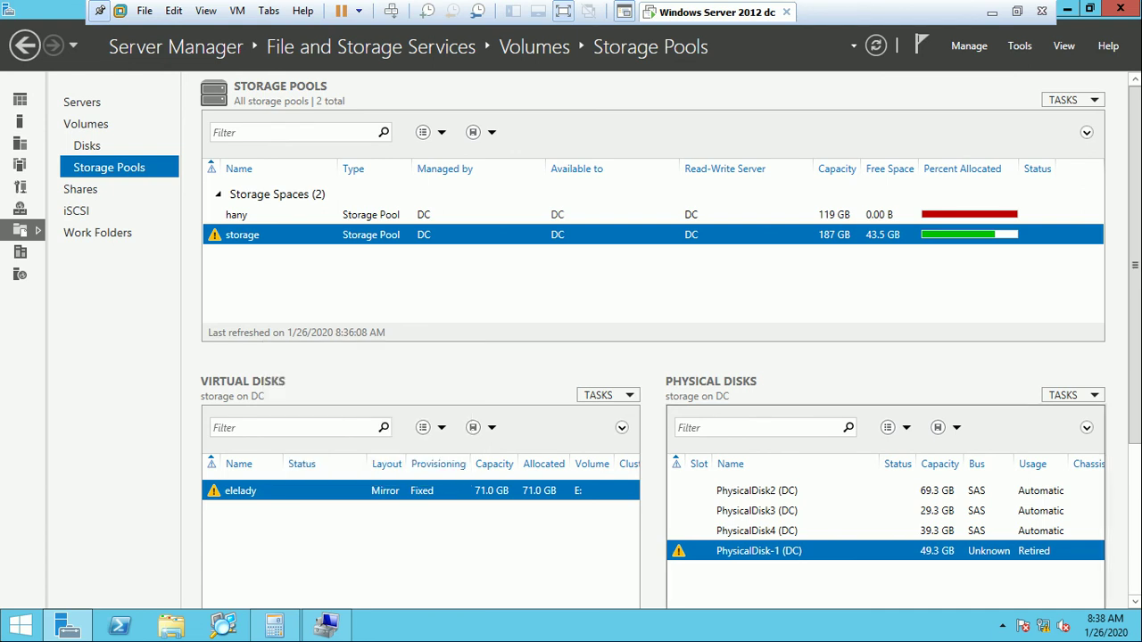
key(shift+F10)
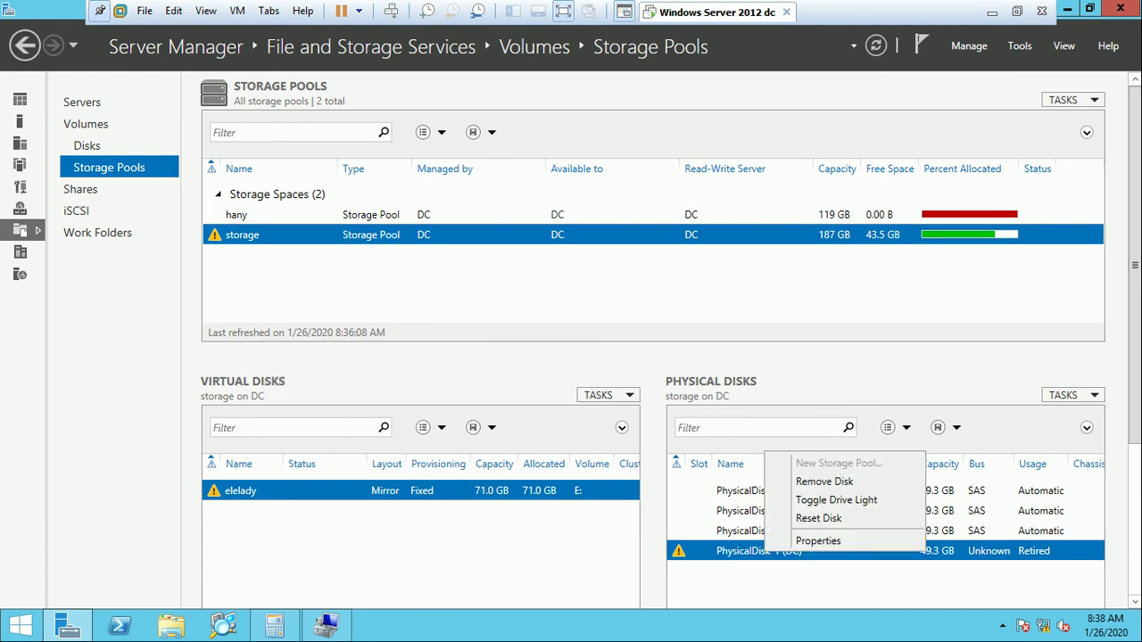
key(Up)
key(Up)
key(Up)
key(Return)
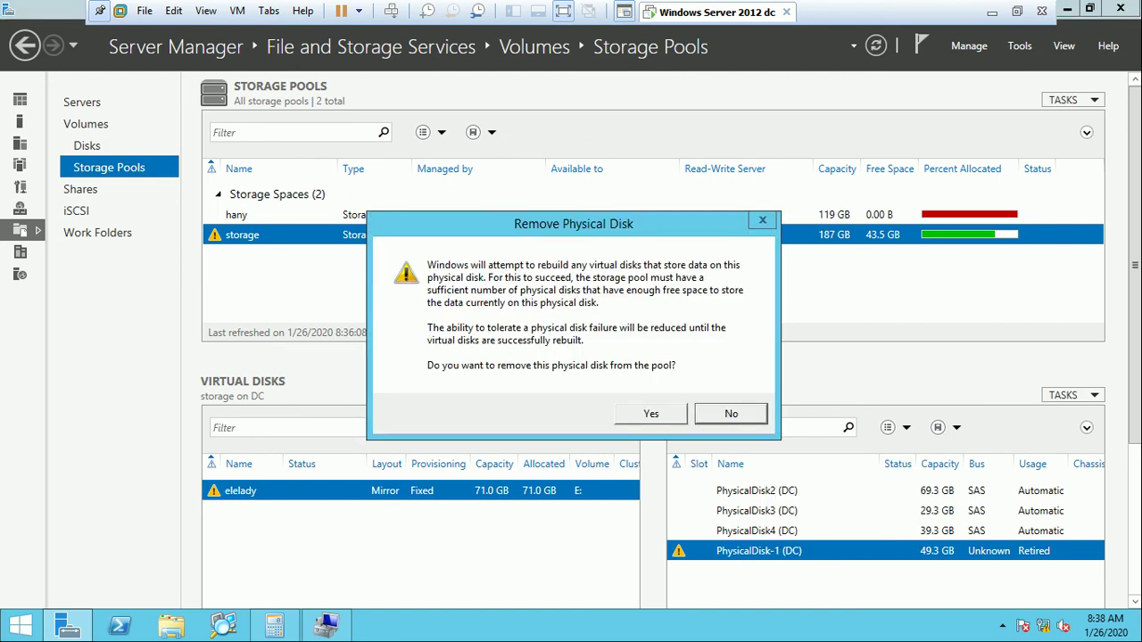
key(Return)
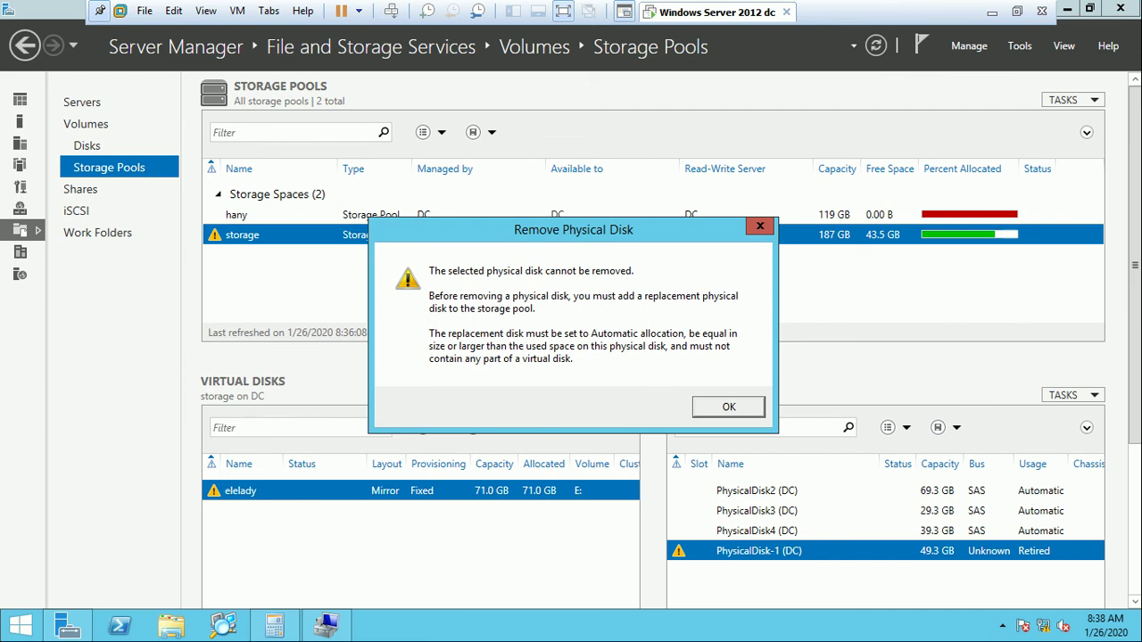
key(Return)
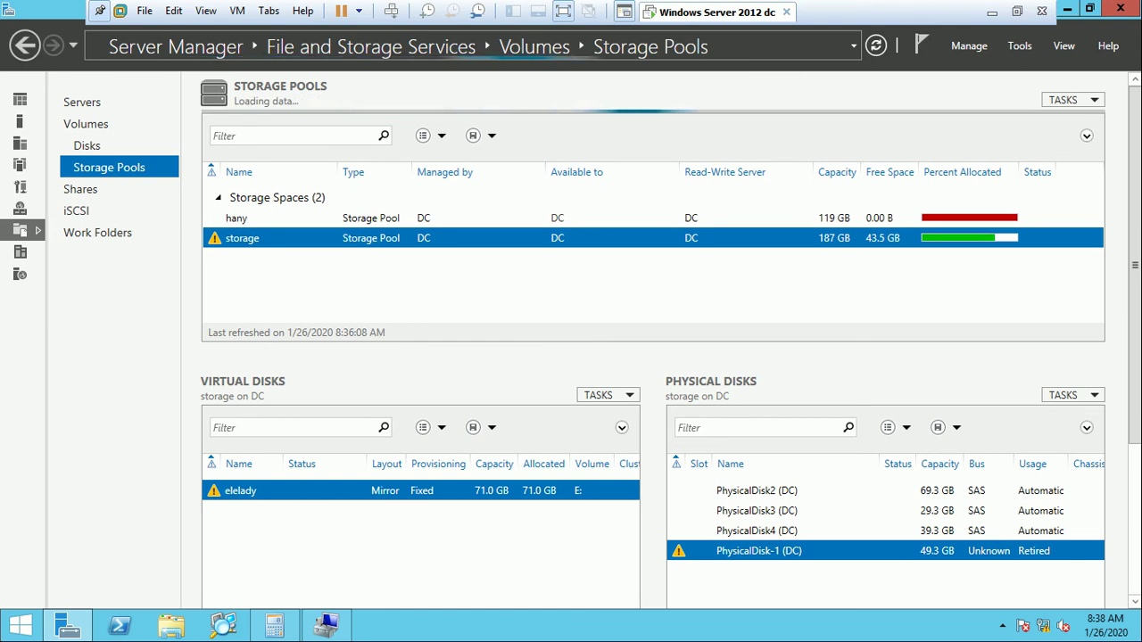
Check the Primordial disks, then open and dismiss the pool's physical disk tasks.
mouse_move(1141, 2)
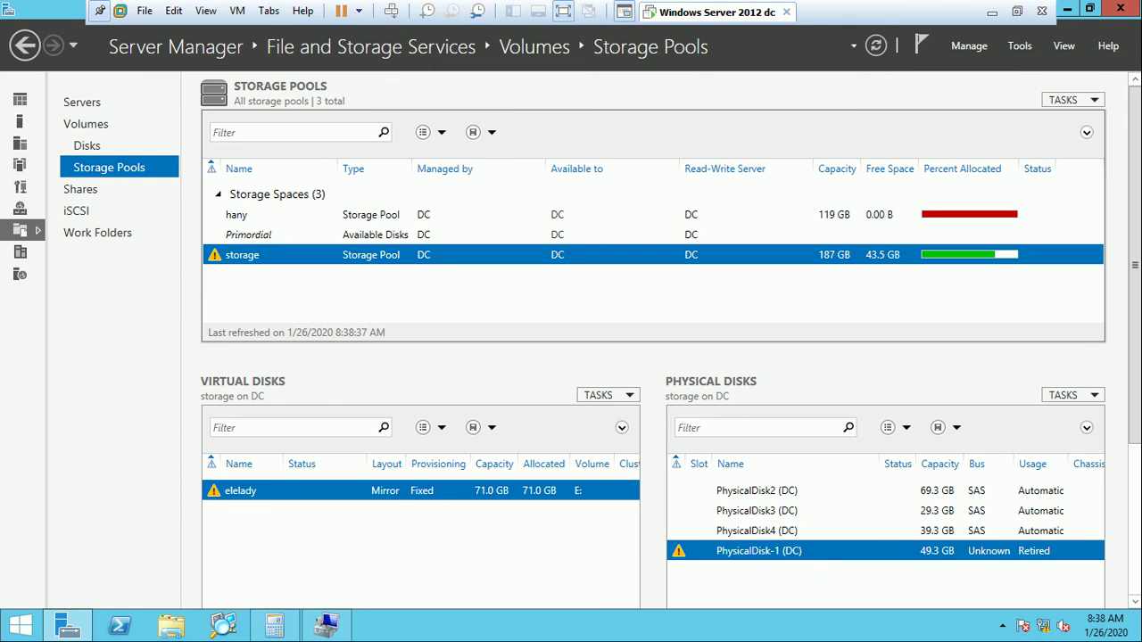
click(248, 235)
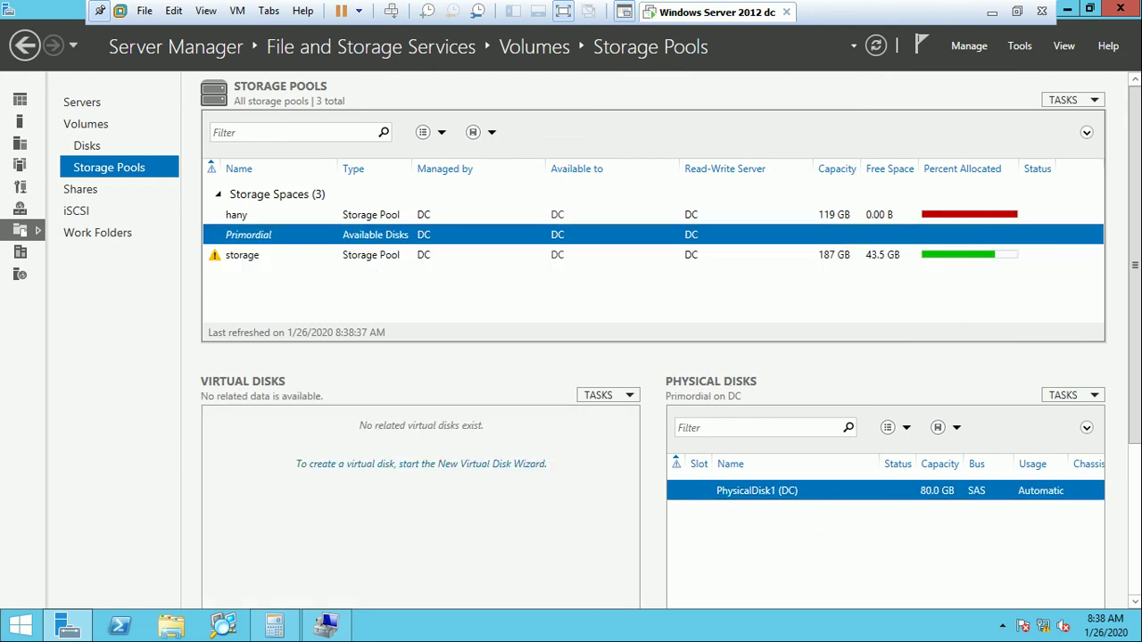
click(242, 255)
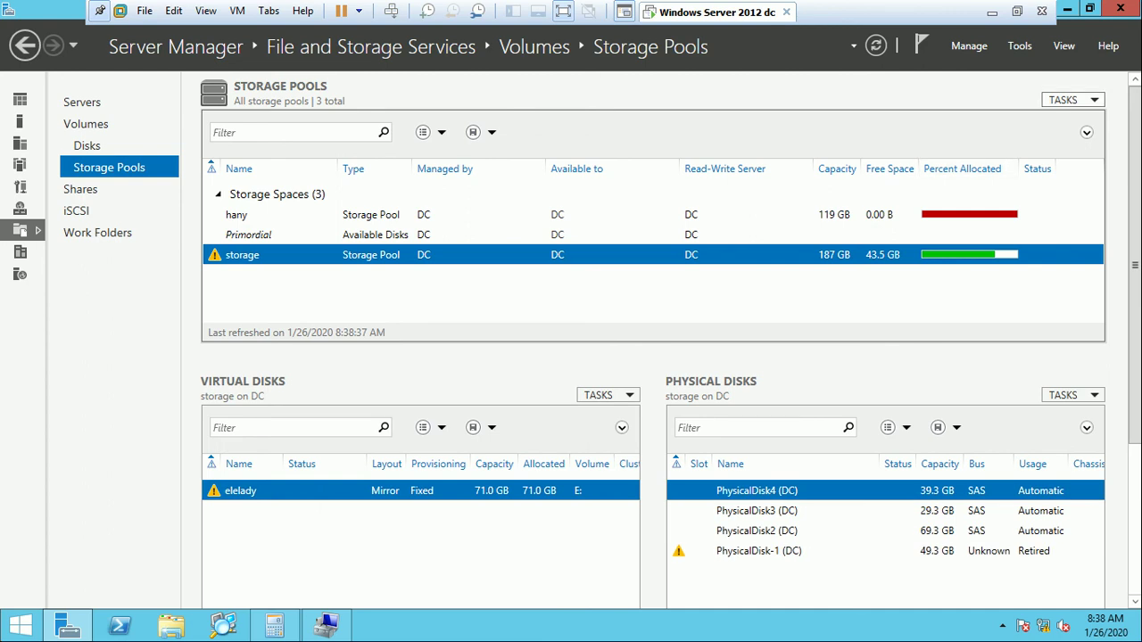
click(1071, 99)
click(1072, 394)
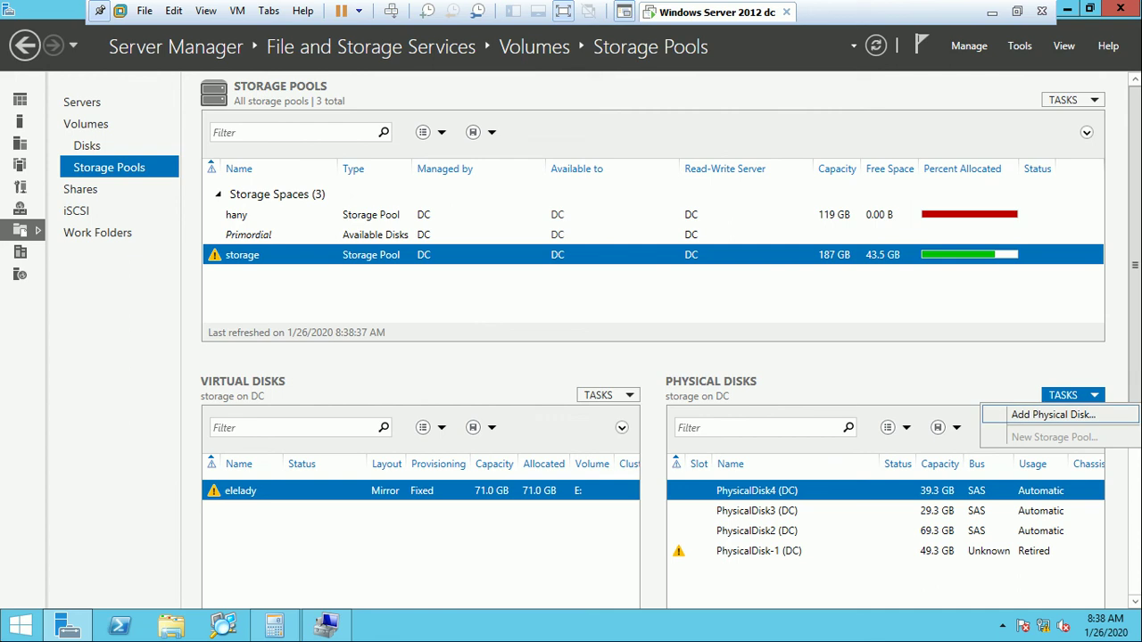
key(Escape)
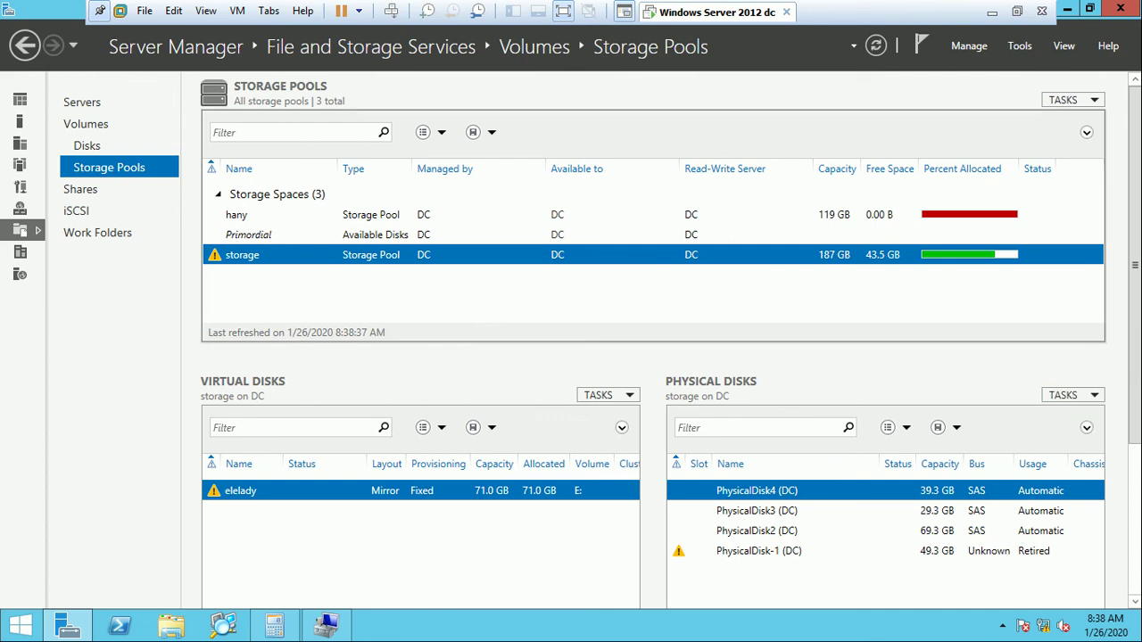
Confirm the new 80 GB disk sits in Primordial and bring up Add Physical Disk.
click(248, 235)
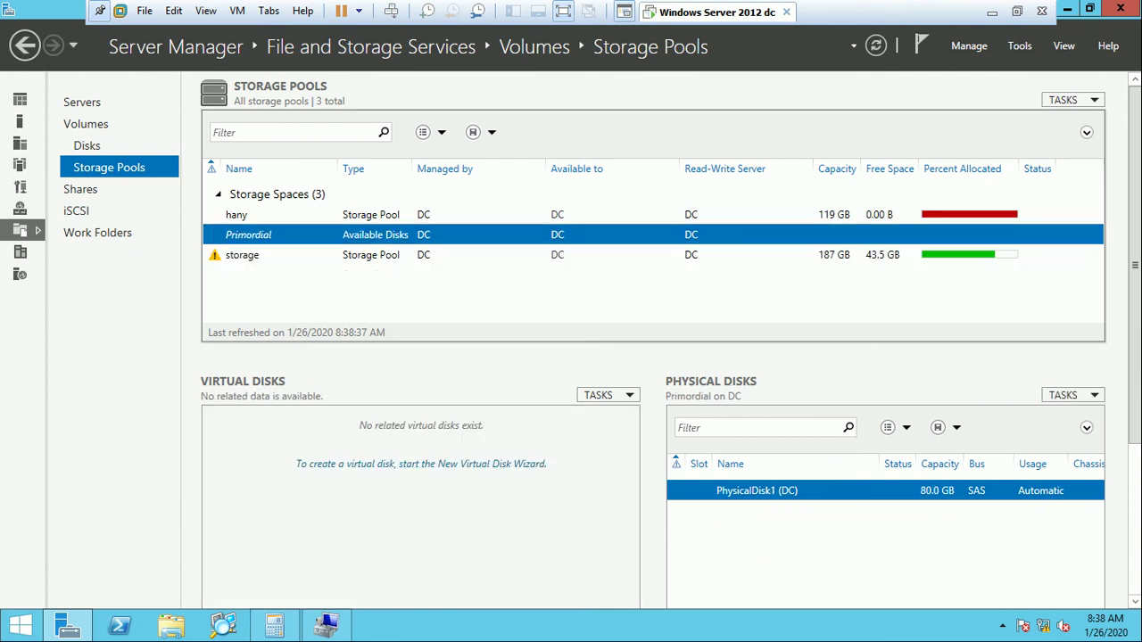
click(242, 254)
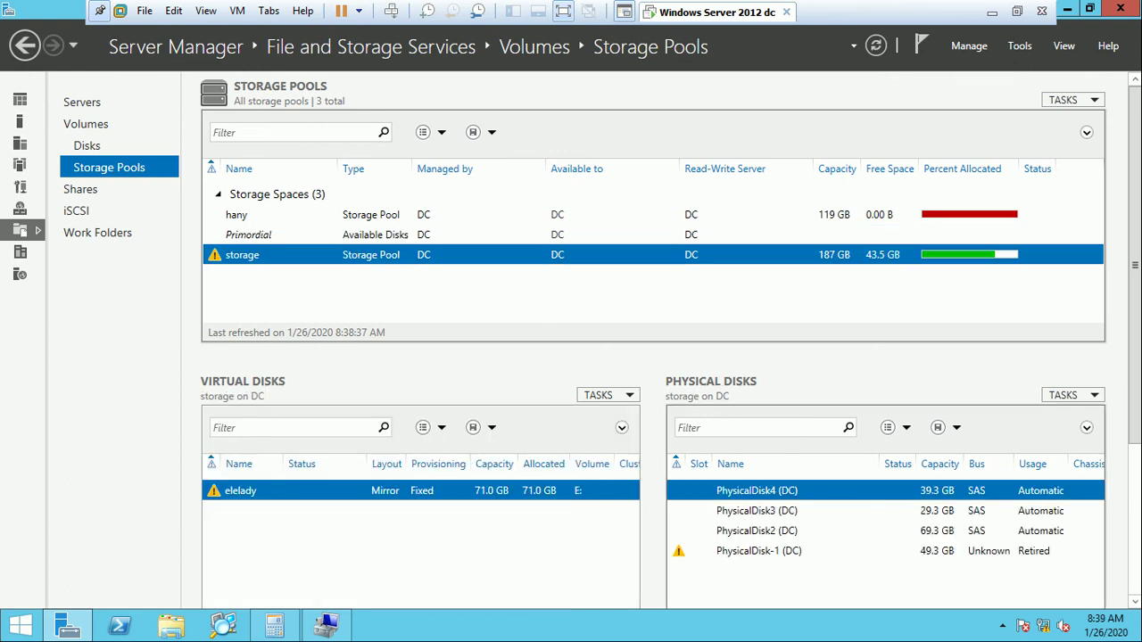
click(1071, 395)
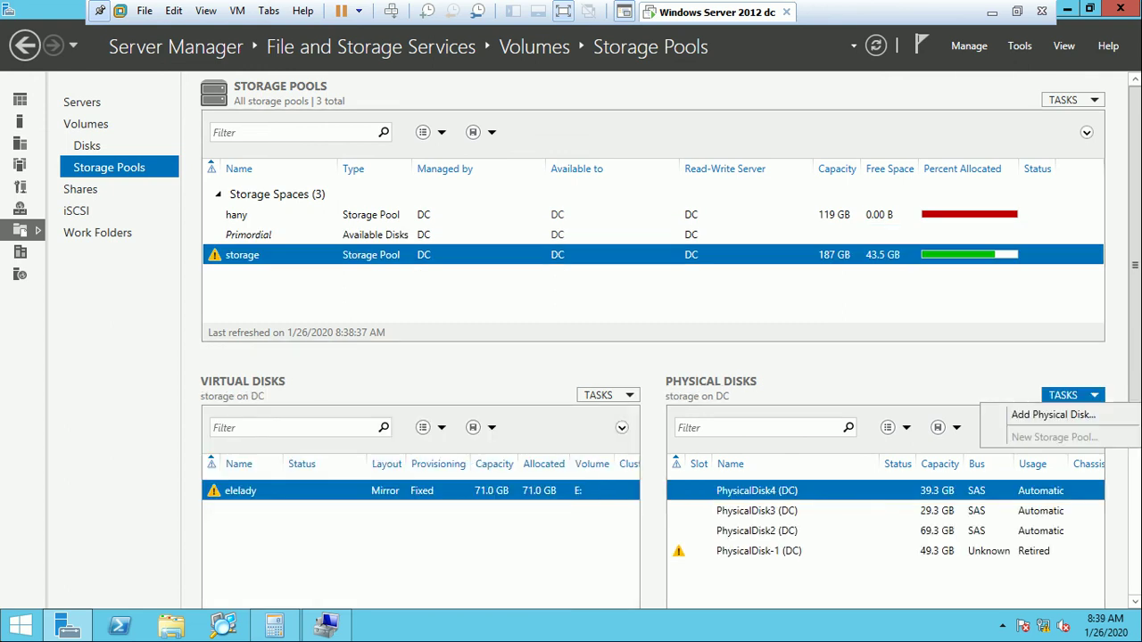
Add the 80 GB PhysicalDisk1 to the storage pool, bringing it to 266 GB with 123 GB free.
click(1053, 415)
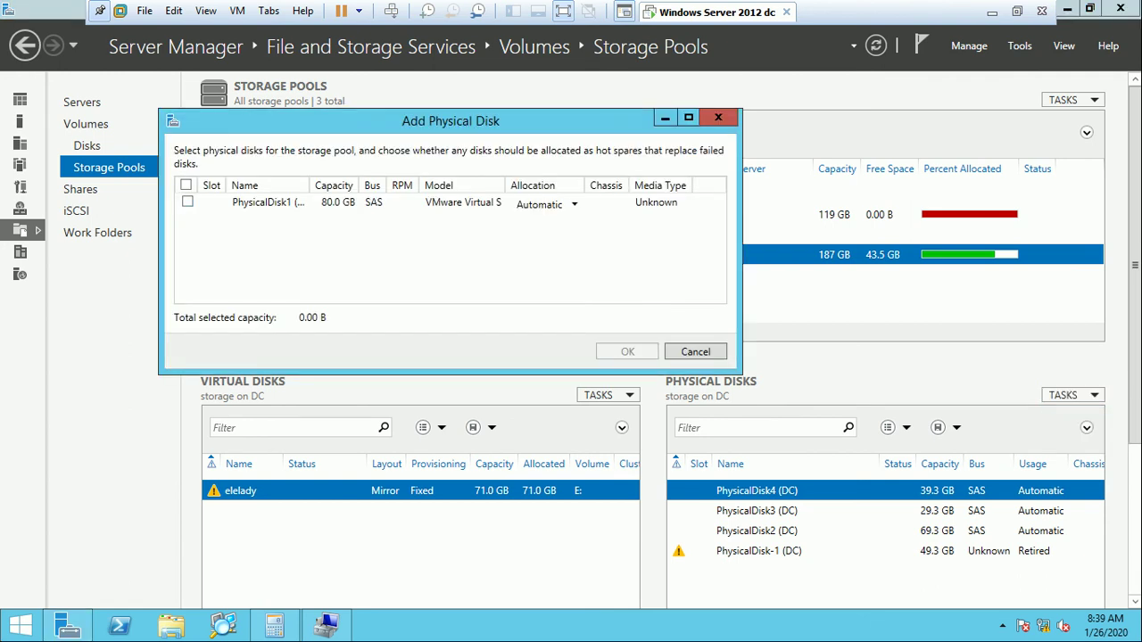
click(188, 202)
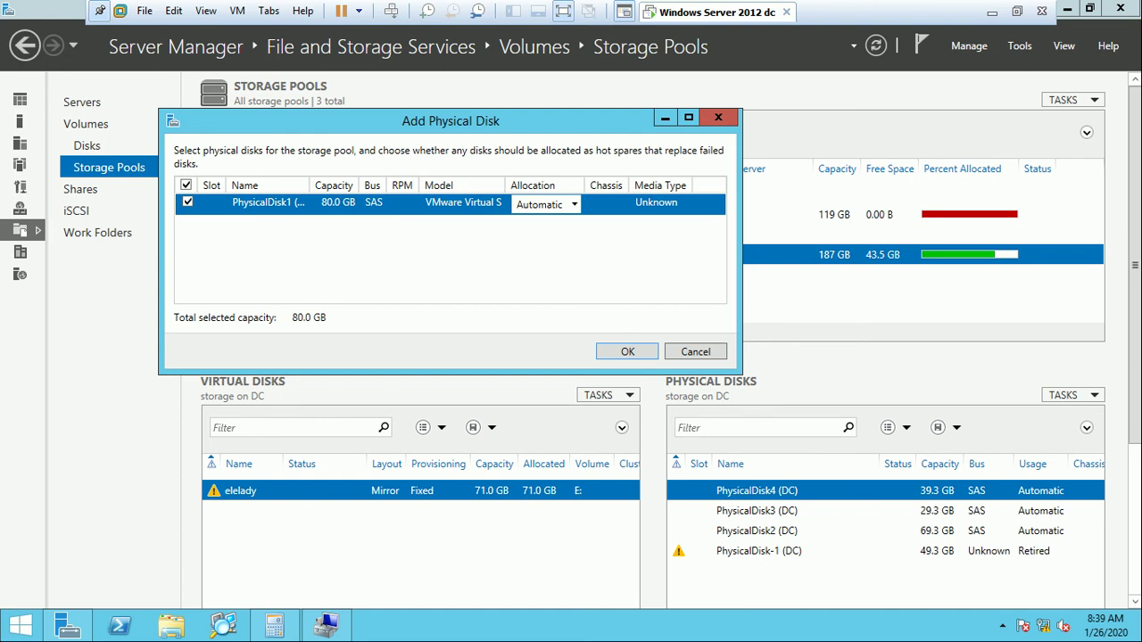
click(627, 351)
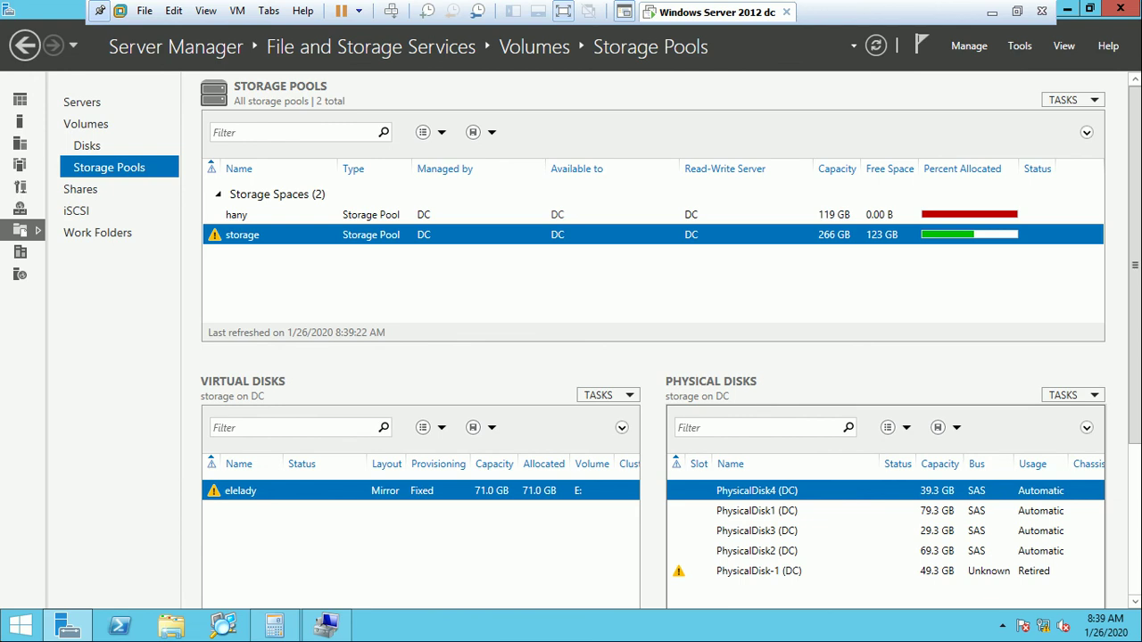
click(758, 571)
Request removal of the retired PhysicalDisk-1, accept the repair notice, and refresh the pool view.
right_click(751, 569)
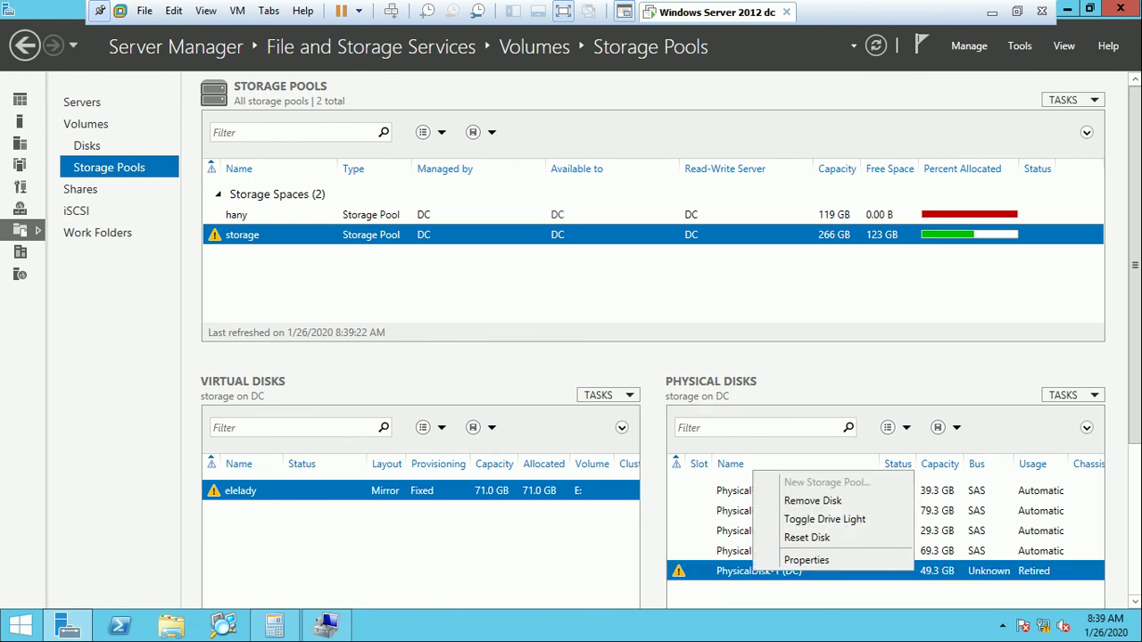
click(790, 500)
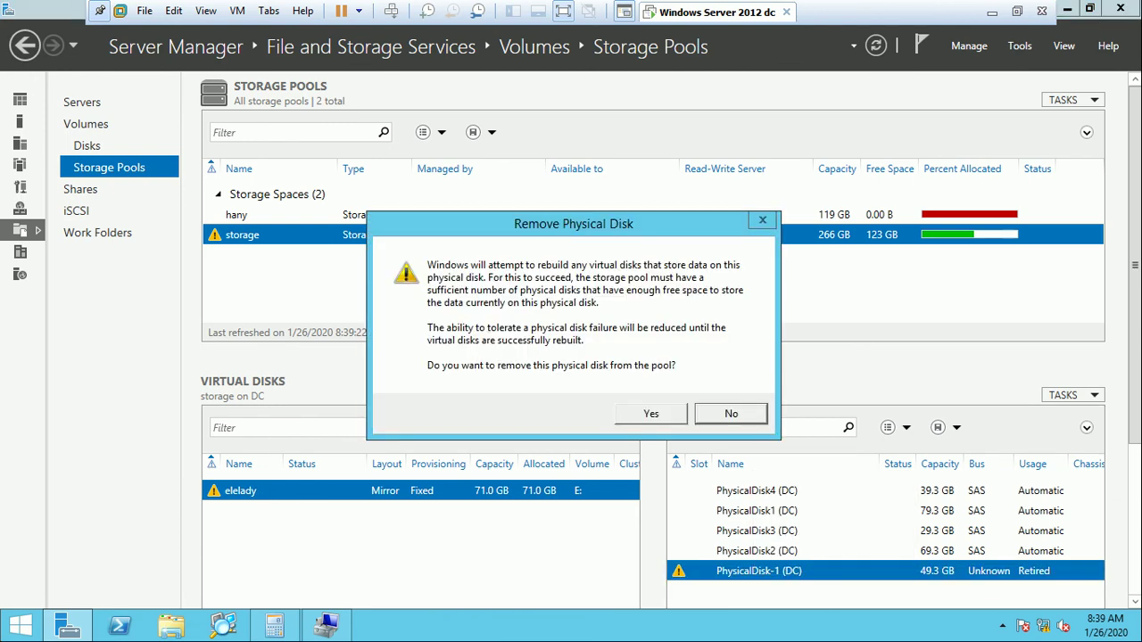
key(Return)
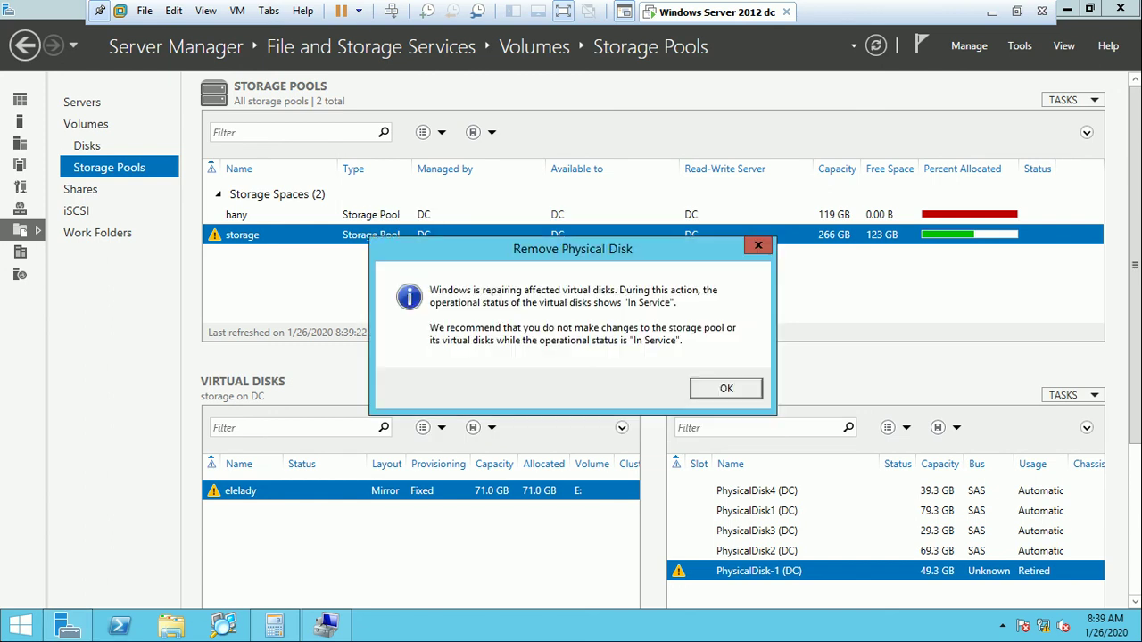
key(Return)
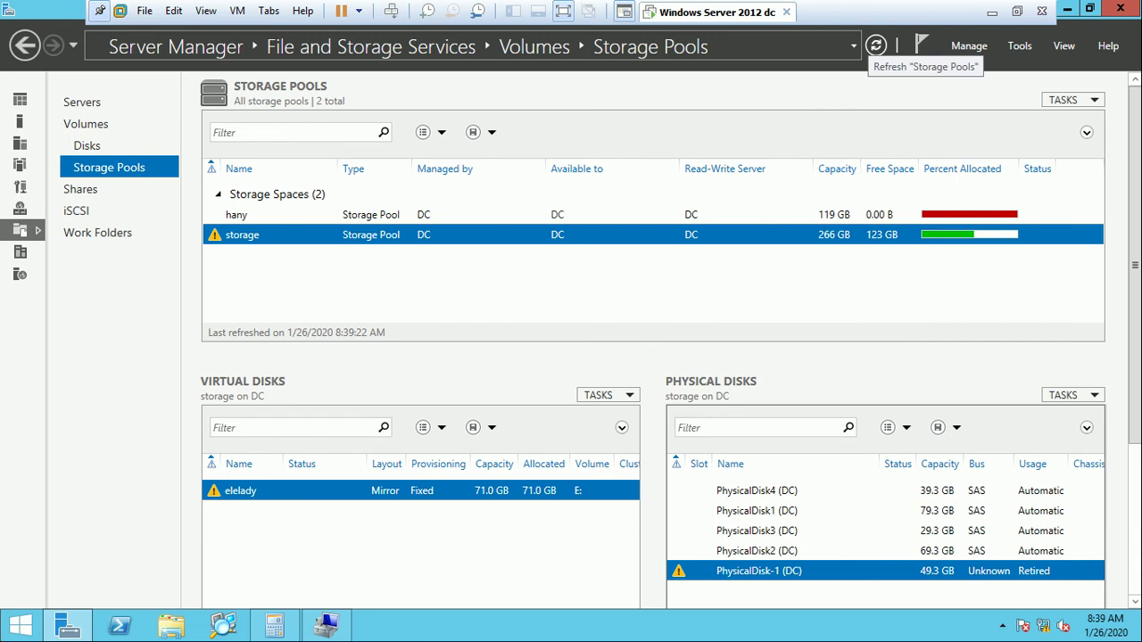
click(875, 45)
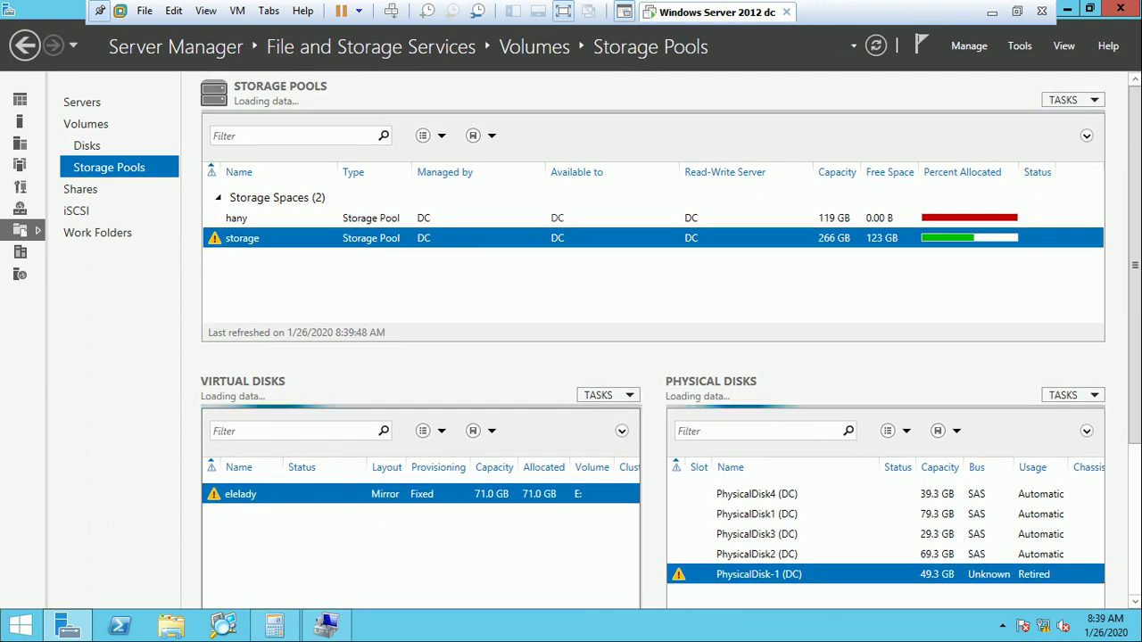
right_click(314, 494)
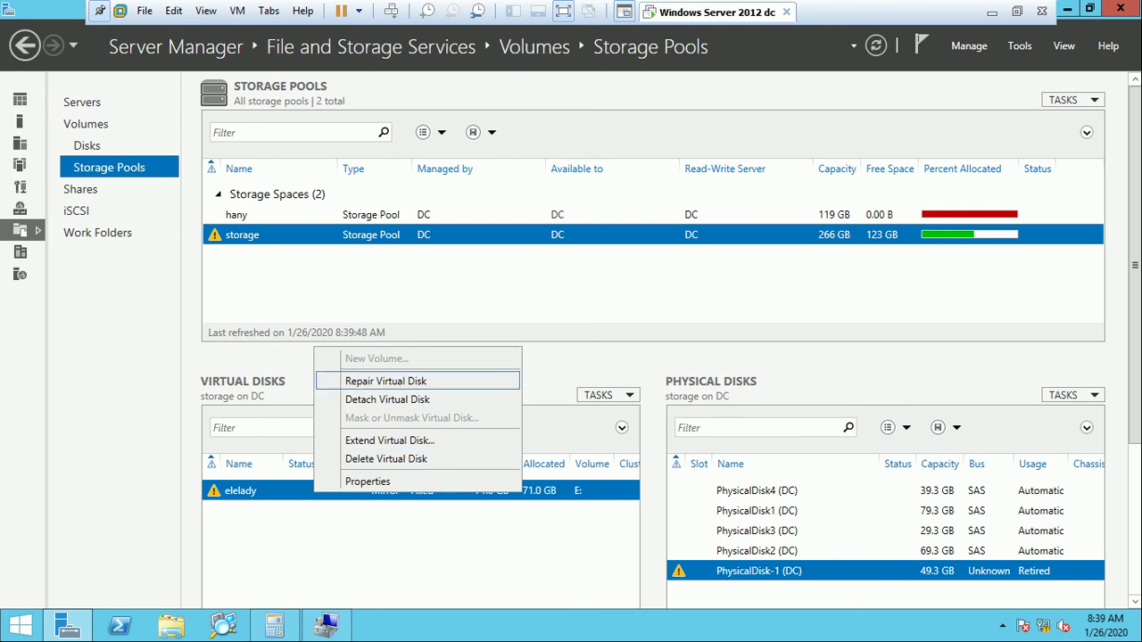
Repair the 71.0 GB elelady mirror virtual disk and refresh to follow its rebuild.
click(385, 381)
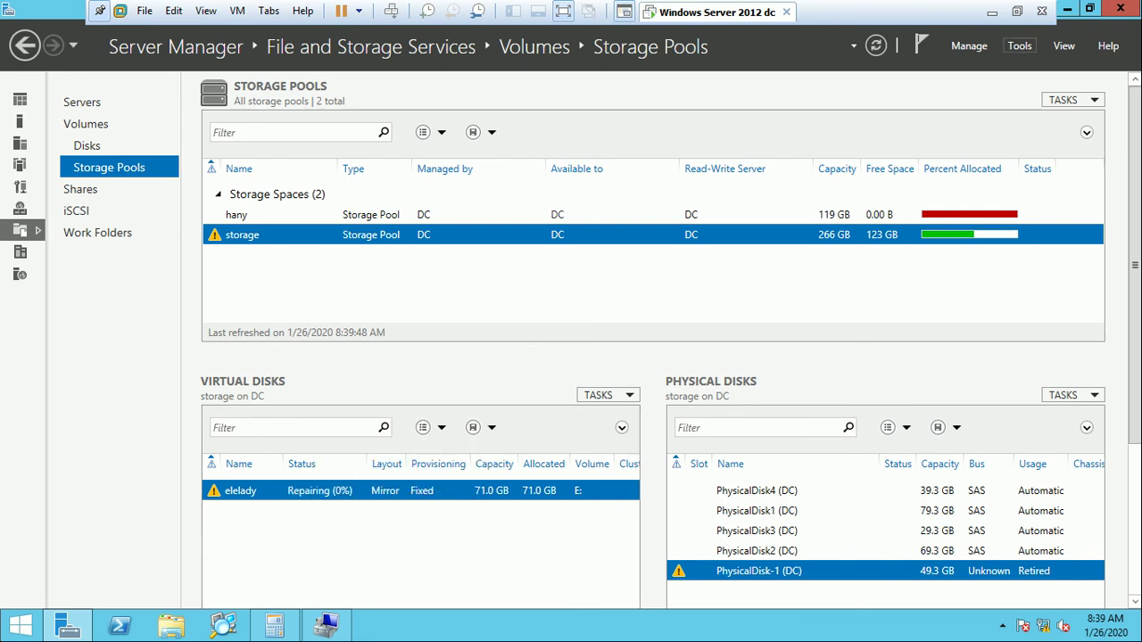
click(875, 46)
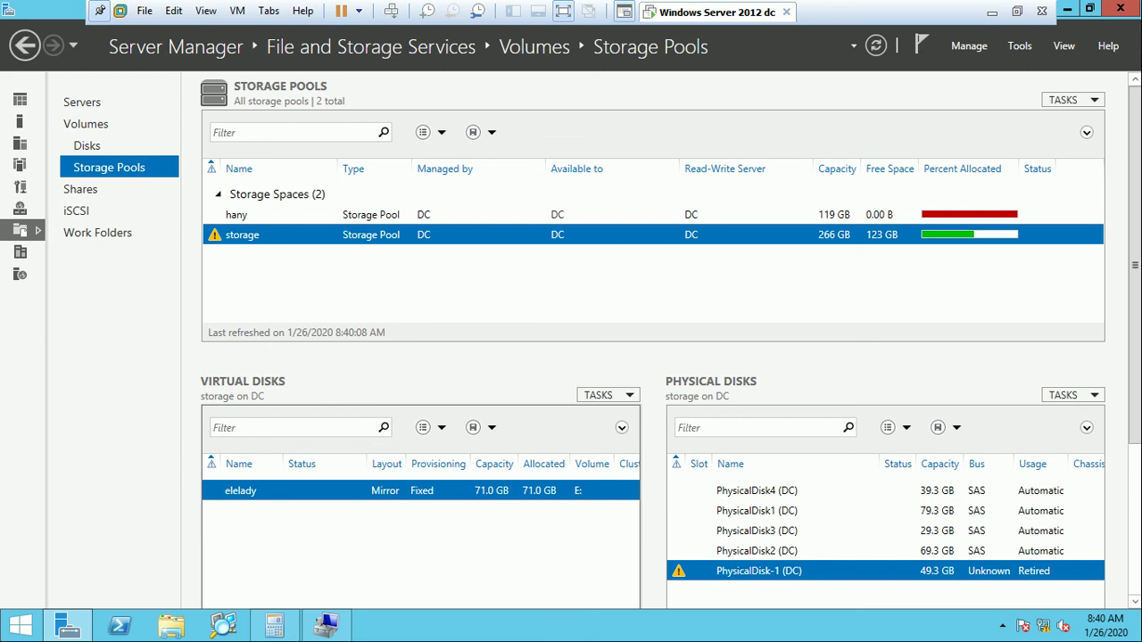
right_click(285, 491)
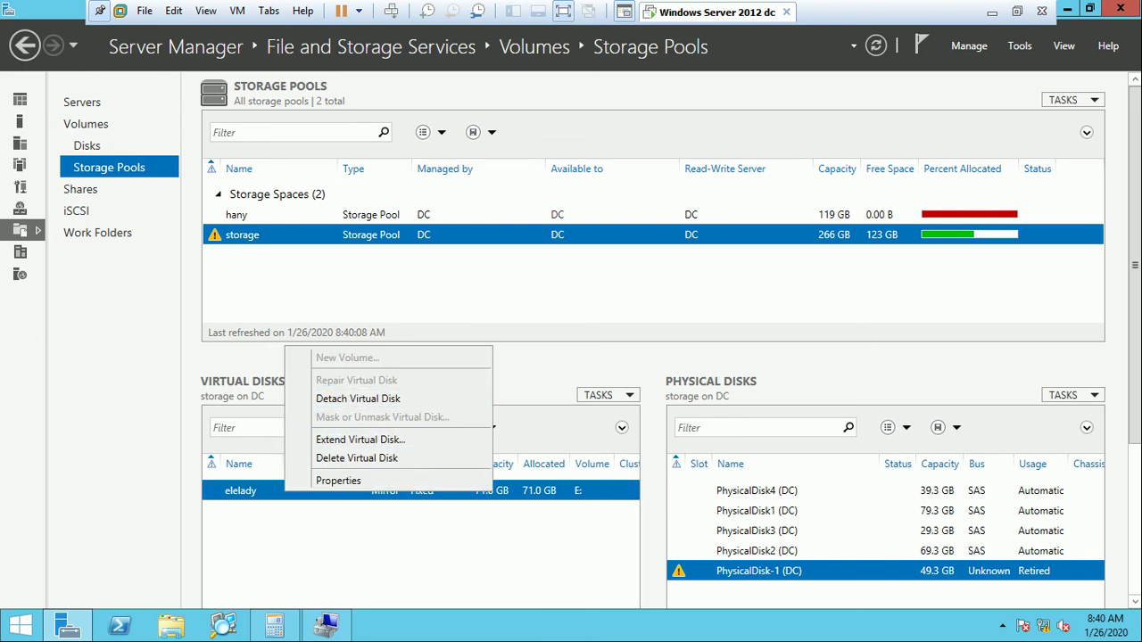
key(Escape)
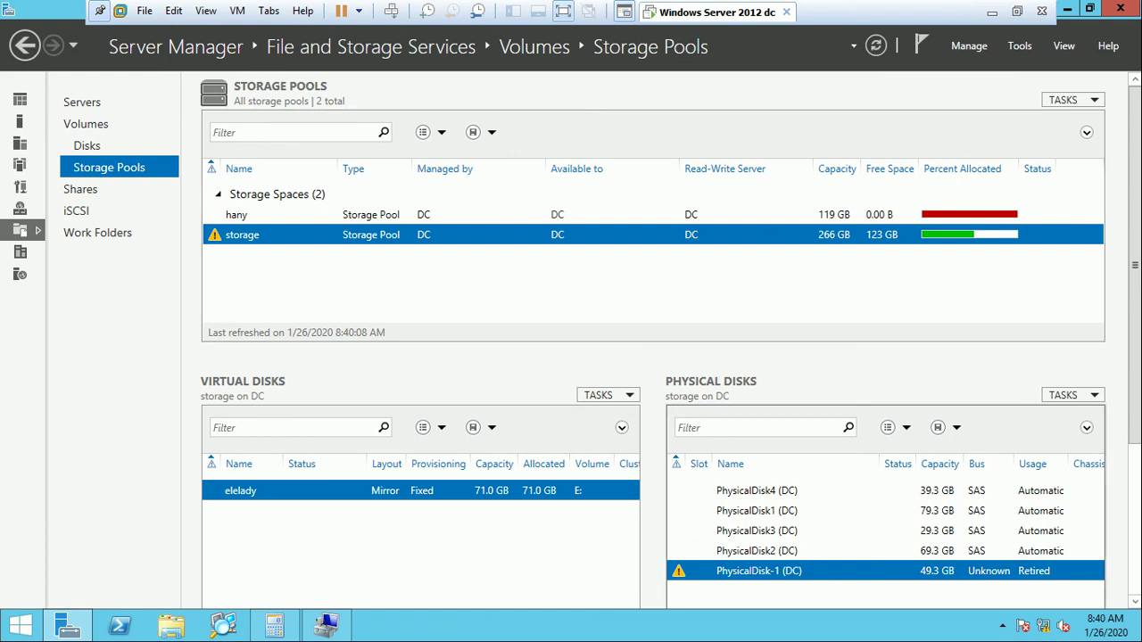
Remove the retired PhysicalDisk-1, leaving the pool at 217 GB with 73.5 GB free.
right_click(772, 570)
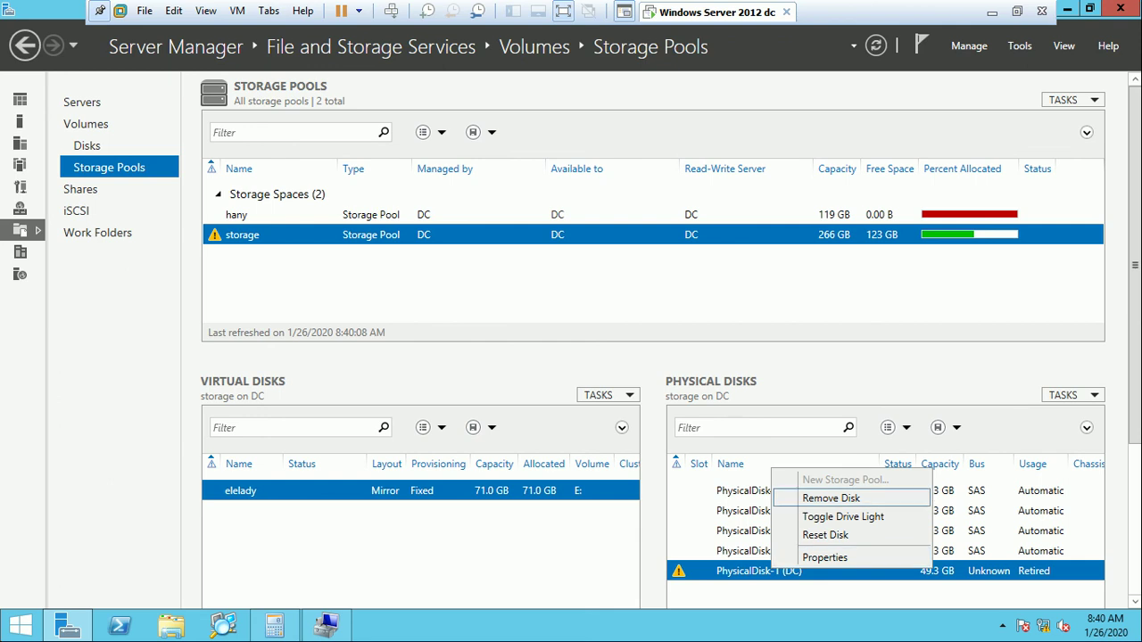
key(Return)
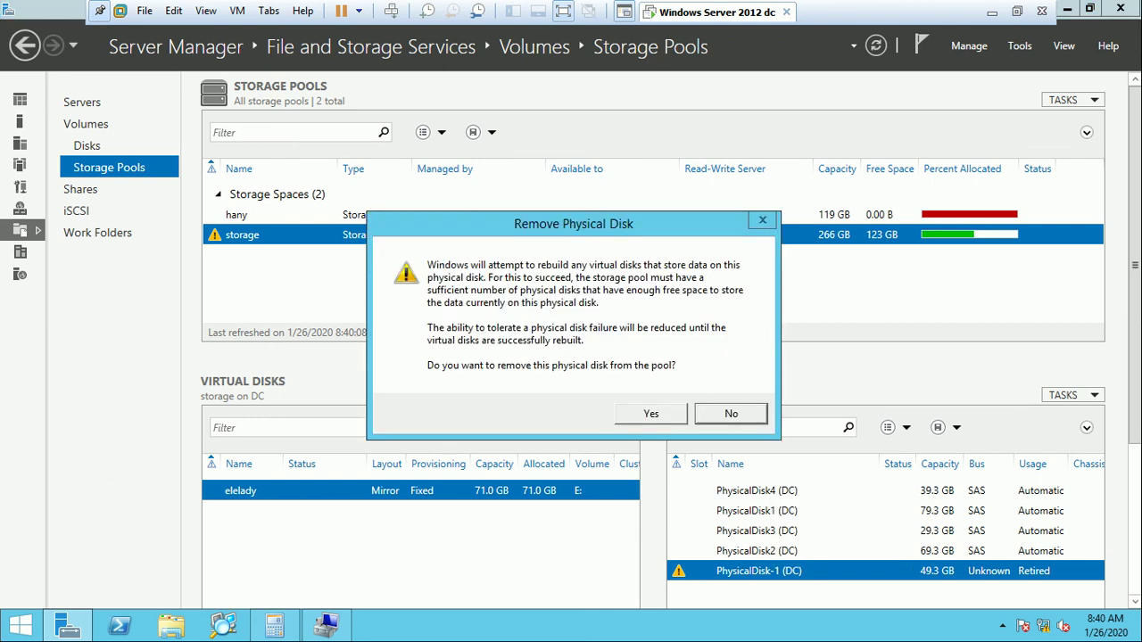
key(y)
key(Return)
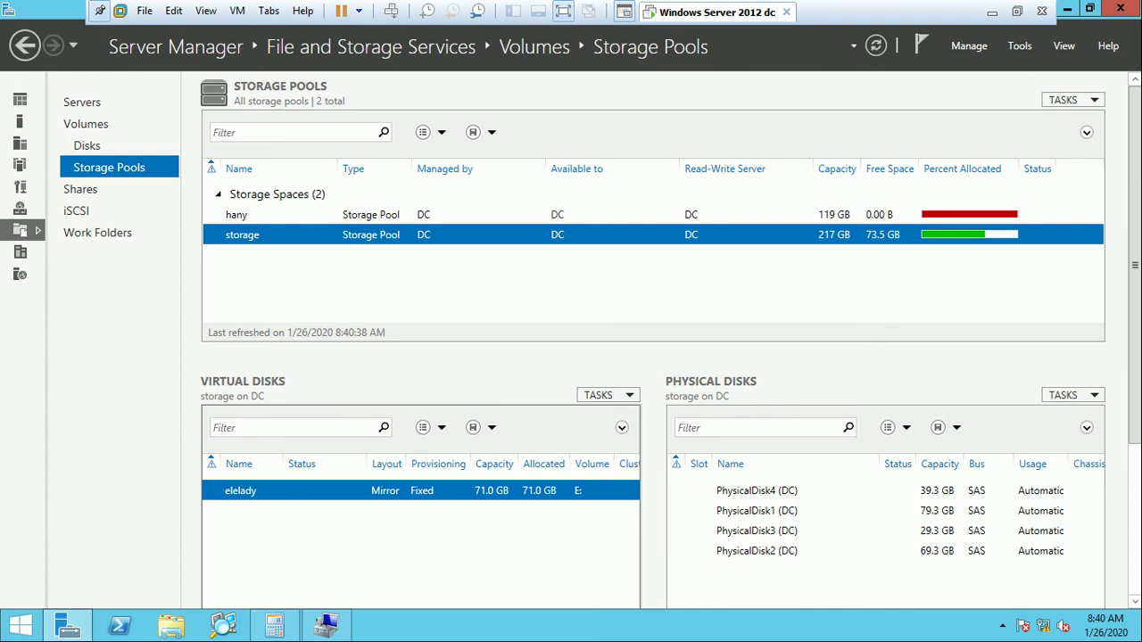
right_click(284, 491)
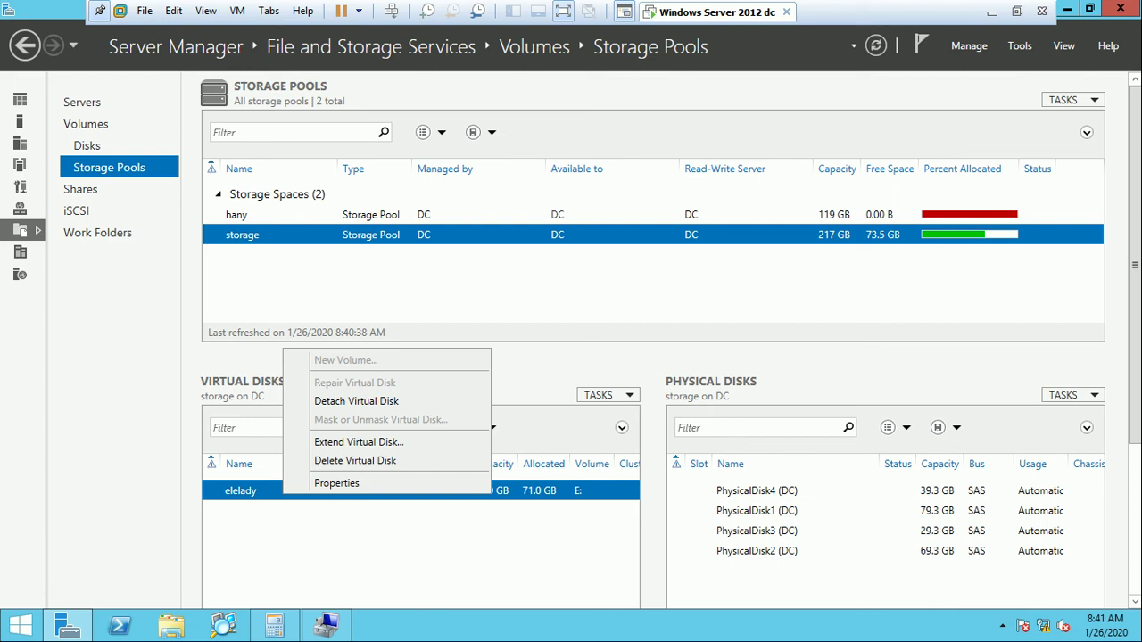
key(Escape)
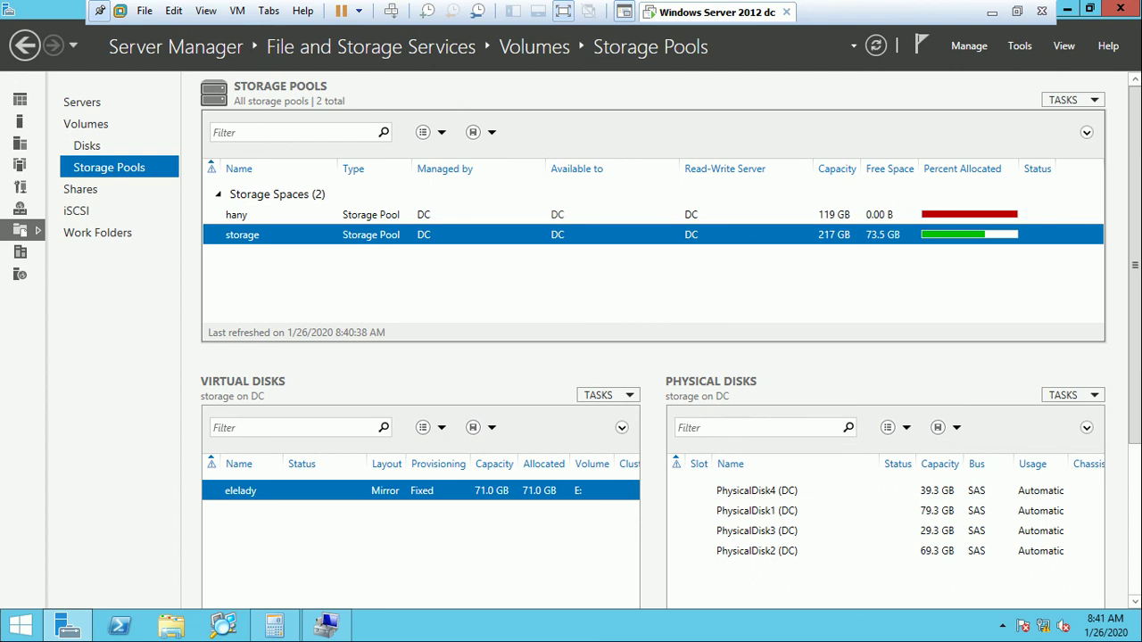
key(Tab)
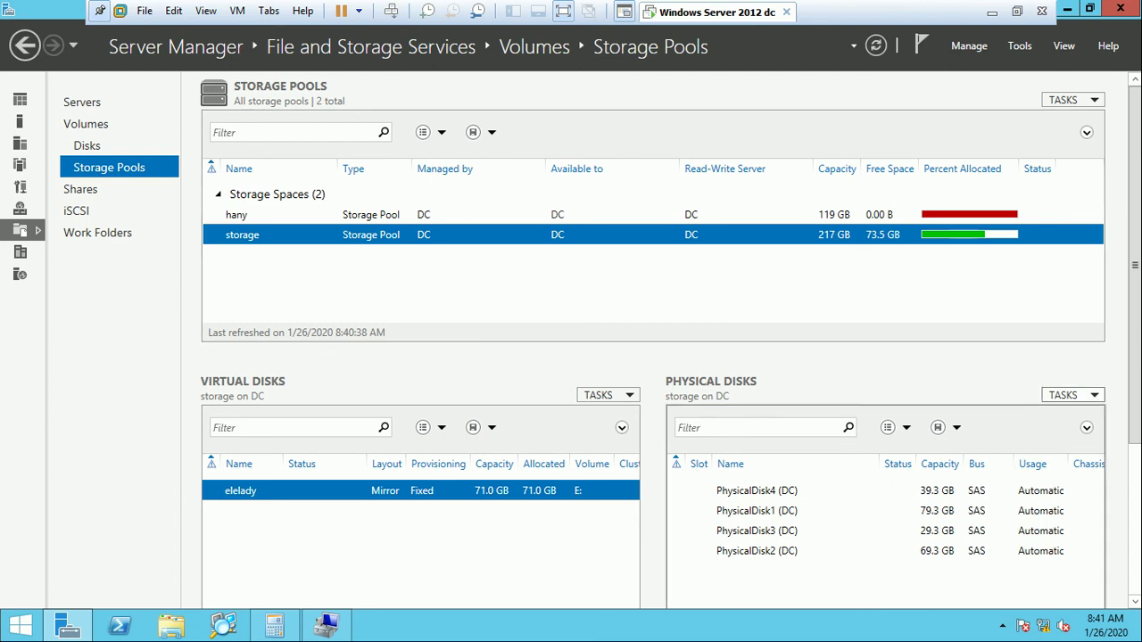
click(1071, 395)
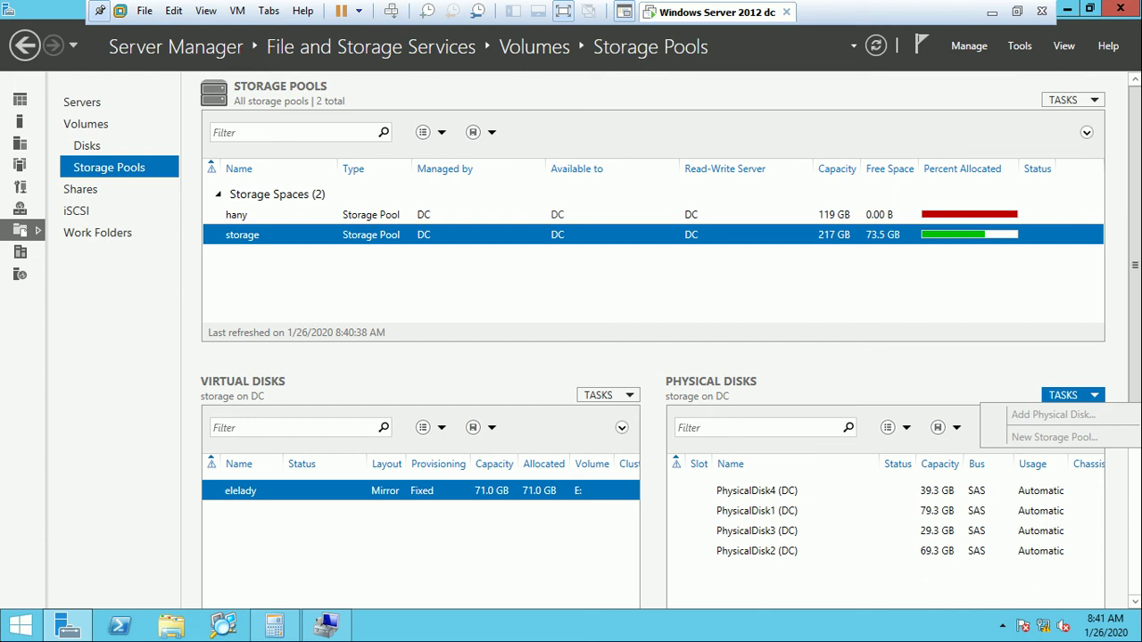
Exit the server VM's full-screen view and release keyboard control back to VMware Workstation.
right_click(264, 486)
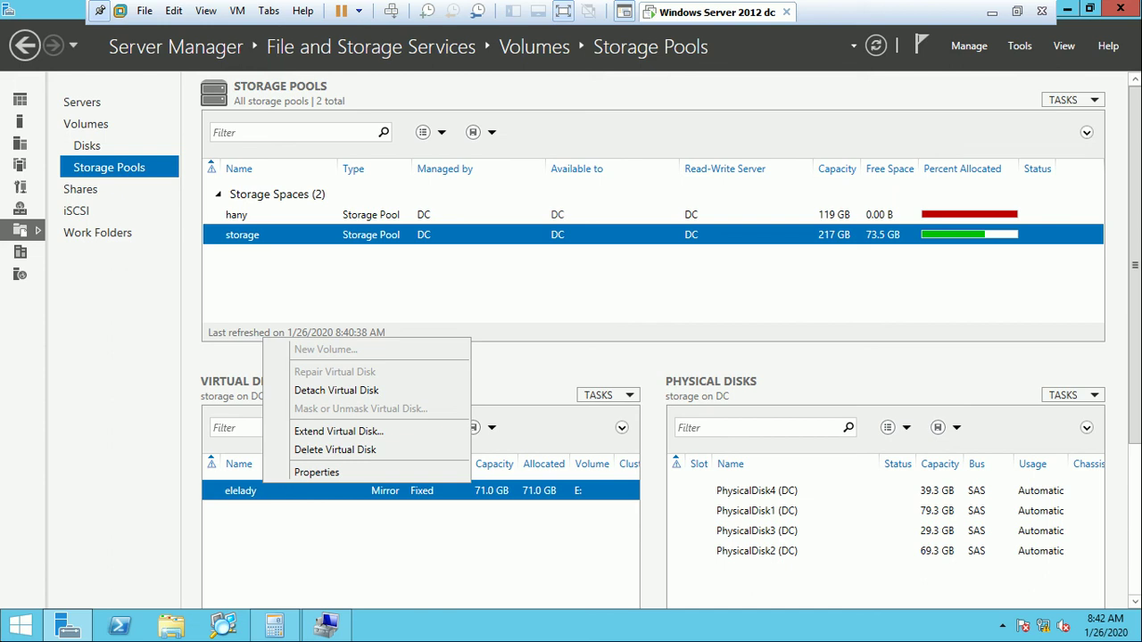
key(ctrl+alt+Return)
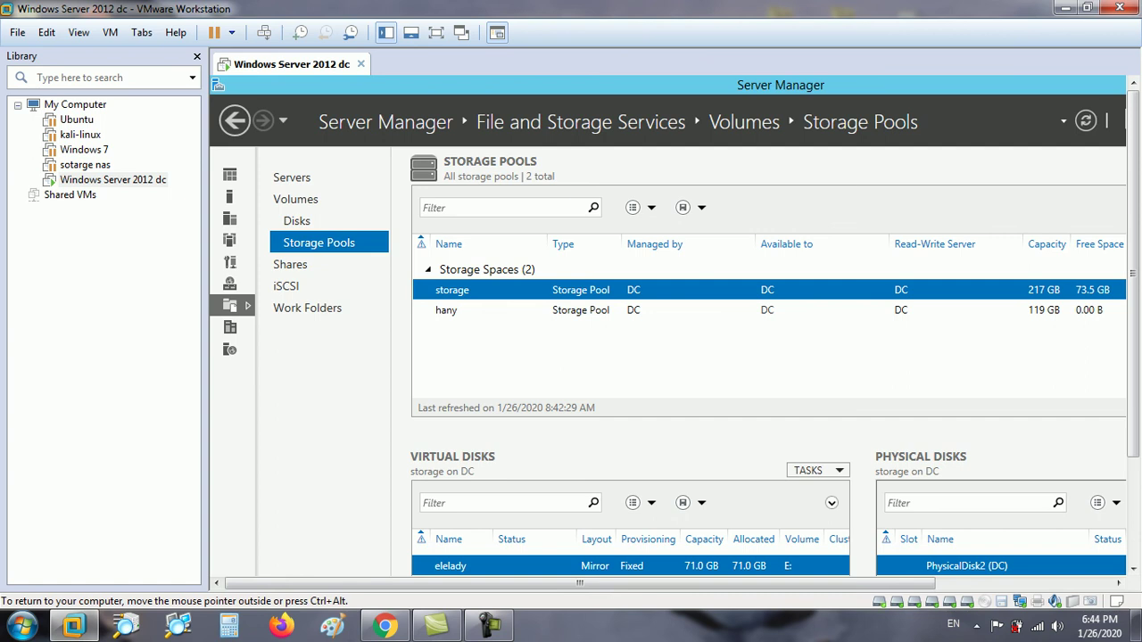
key(ctrl+alt)
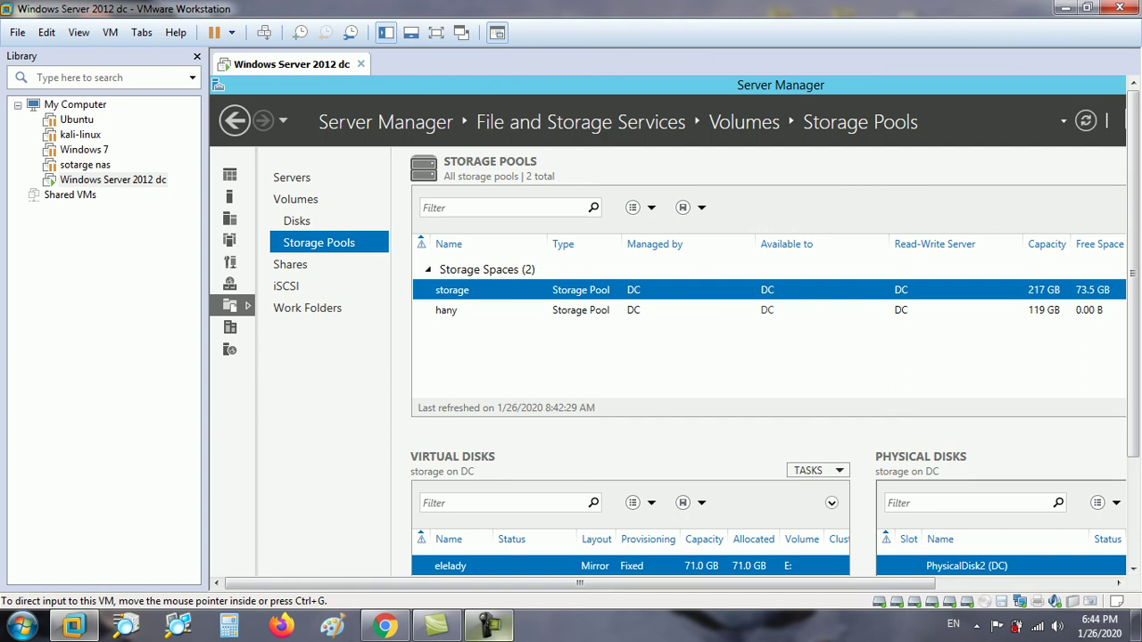